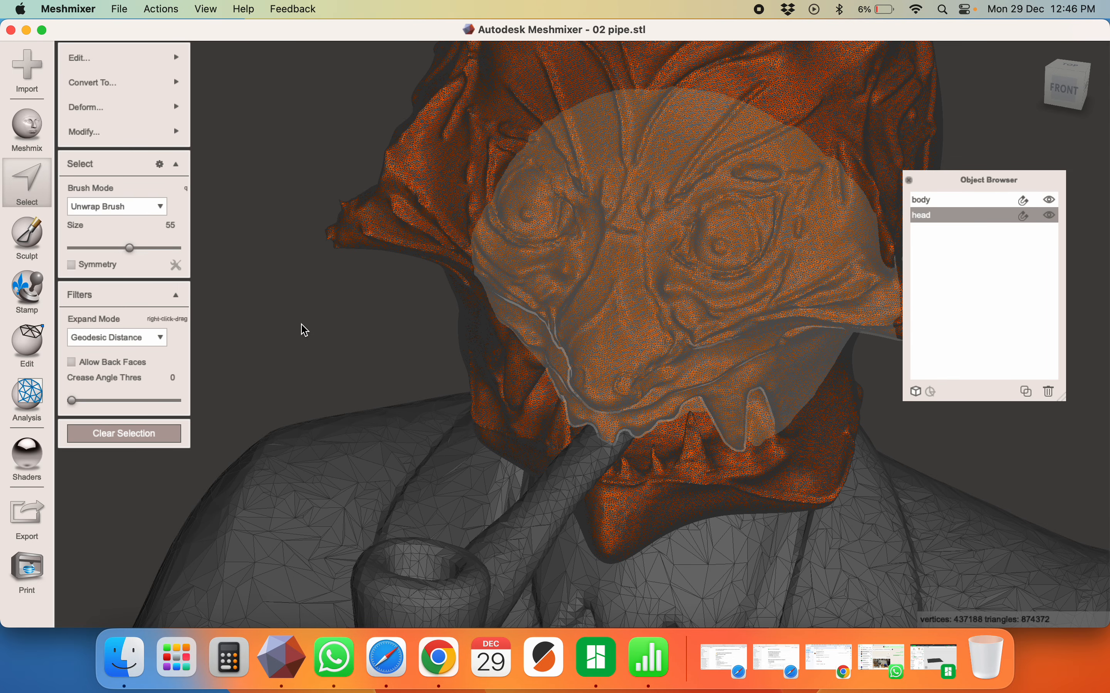
# Reduce the selected head mesh by 50 percent using shape-preserving reduction, and clear the selection
pyautogui.moveTo(301, 325); pyautogui.dragTo(500, 334, button='right')
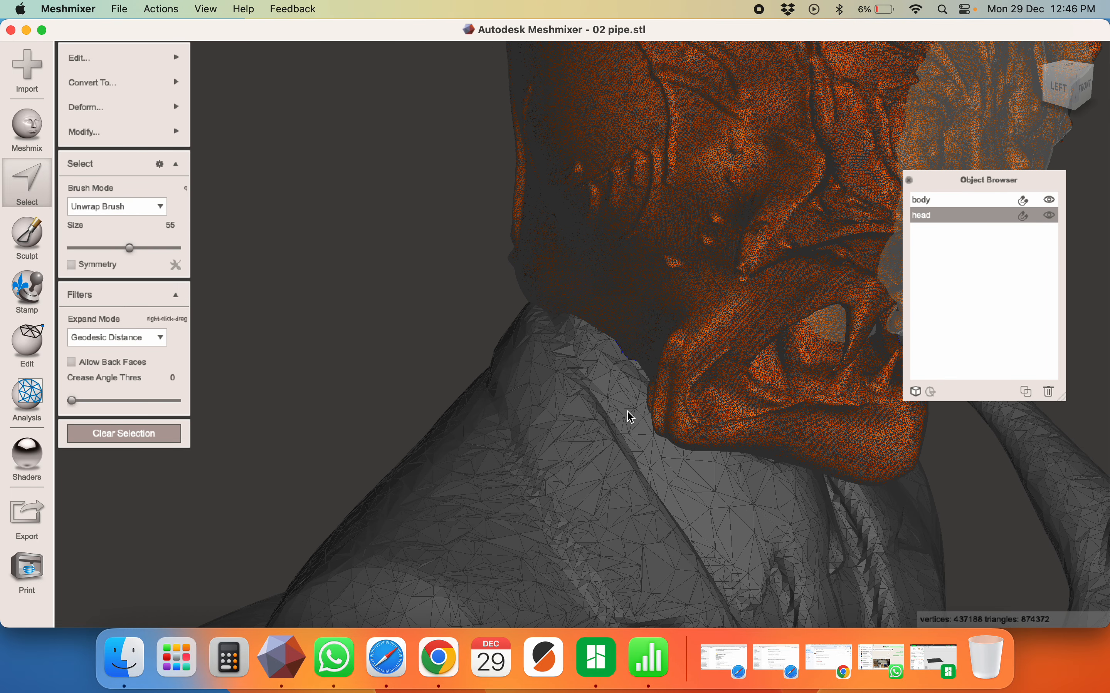
pyautogui.click(132, 57)
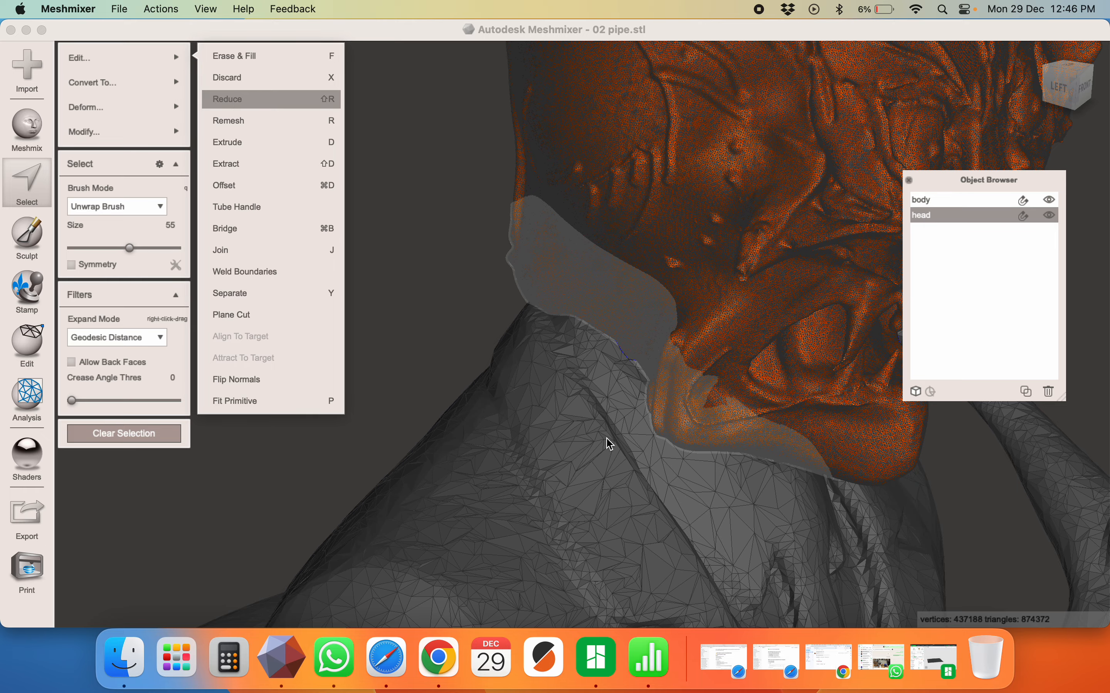
pyautogui.hotkey('shift', 'r')
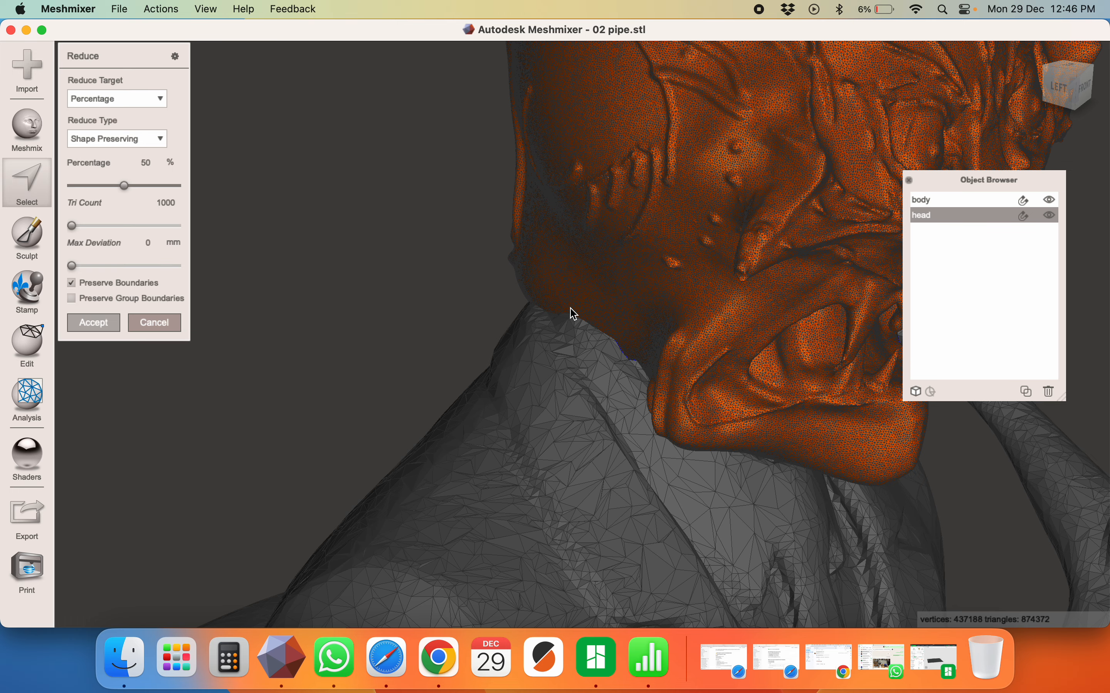
pyautogui.press('Return')
pyautogui.scroll(5, 606, 261)
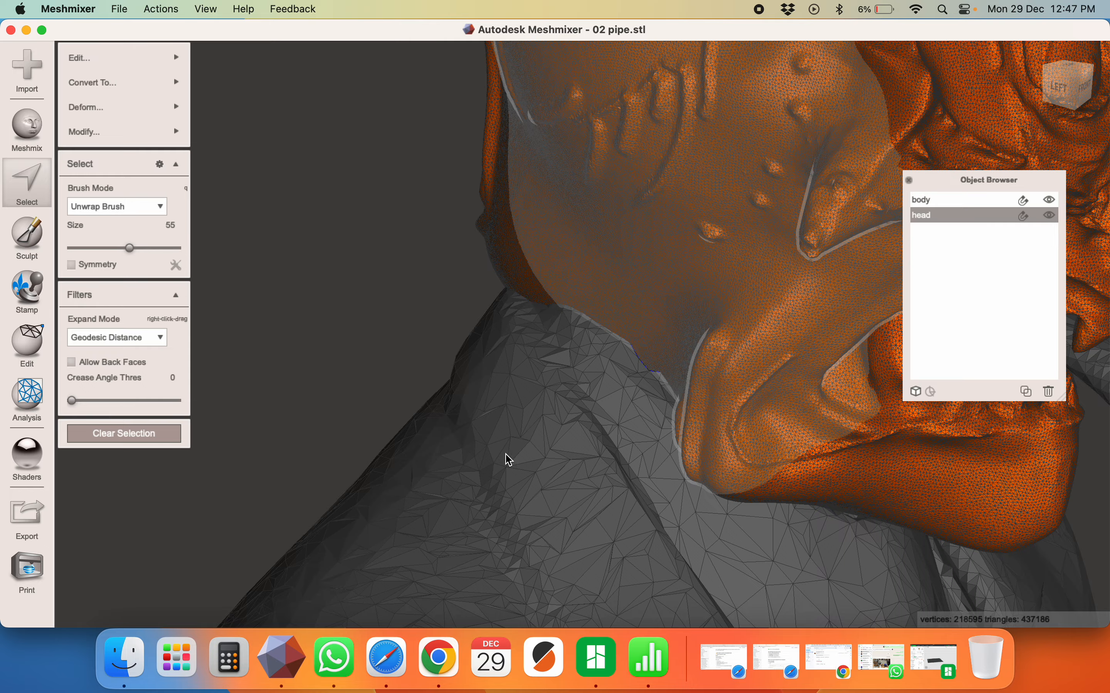
pyautogui.moveTo(138, 120)
pyautogui.click(343, 229)
pyautogui.press('Escape')
# Combine the body and head objects into a single mesh
pyautogui.click(564, 434)
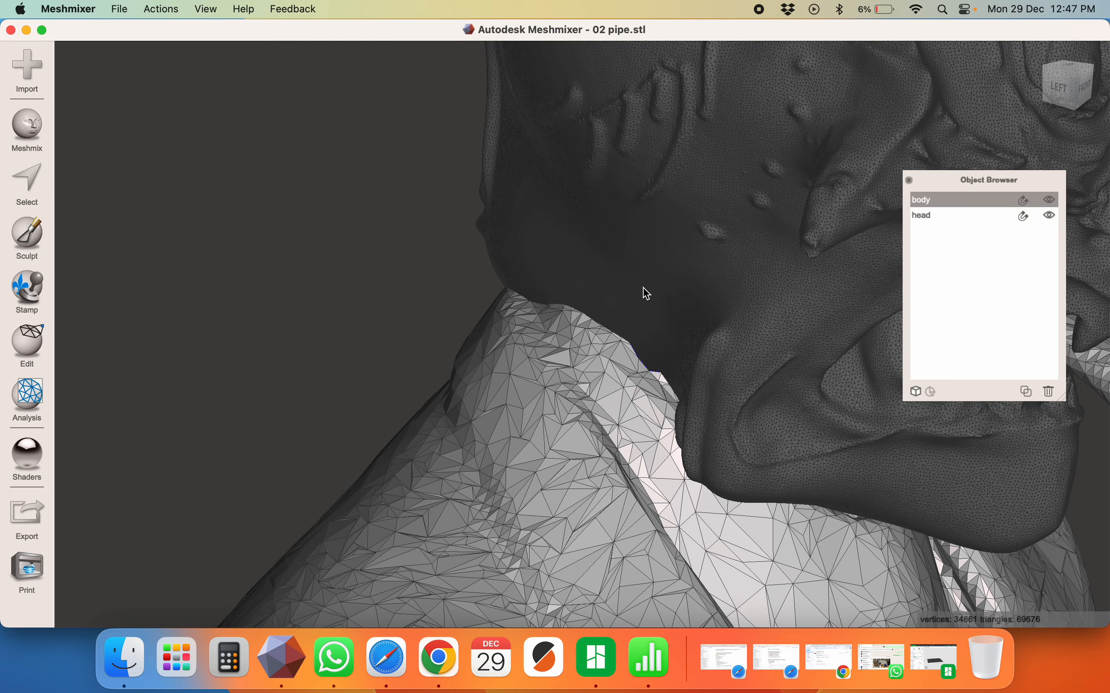
pyautogui.keyDown('shift'); pyautogui.click(663, 231); pyautogui.keyUp('shift')
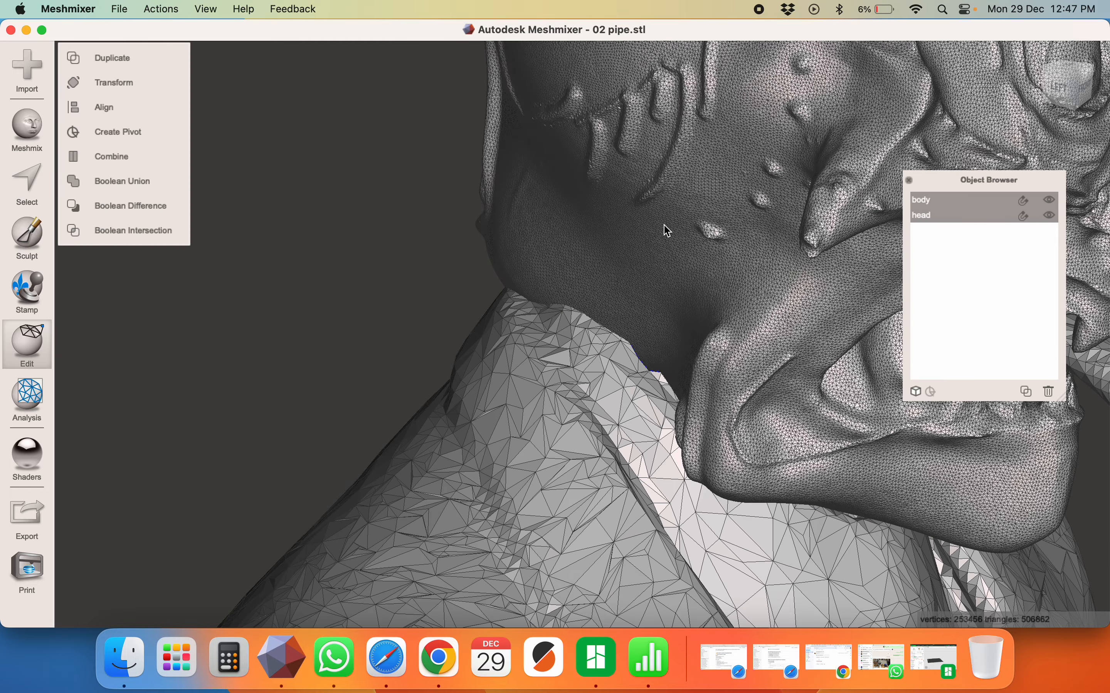
pyautogui.click(145, 162)
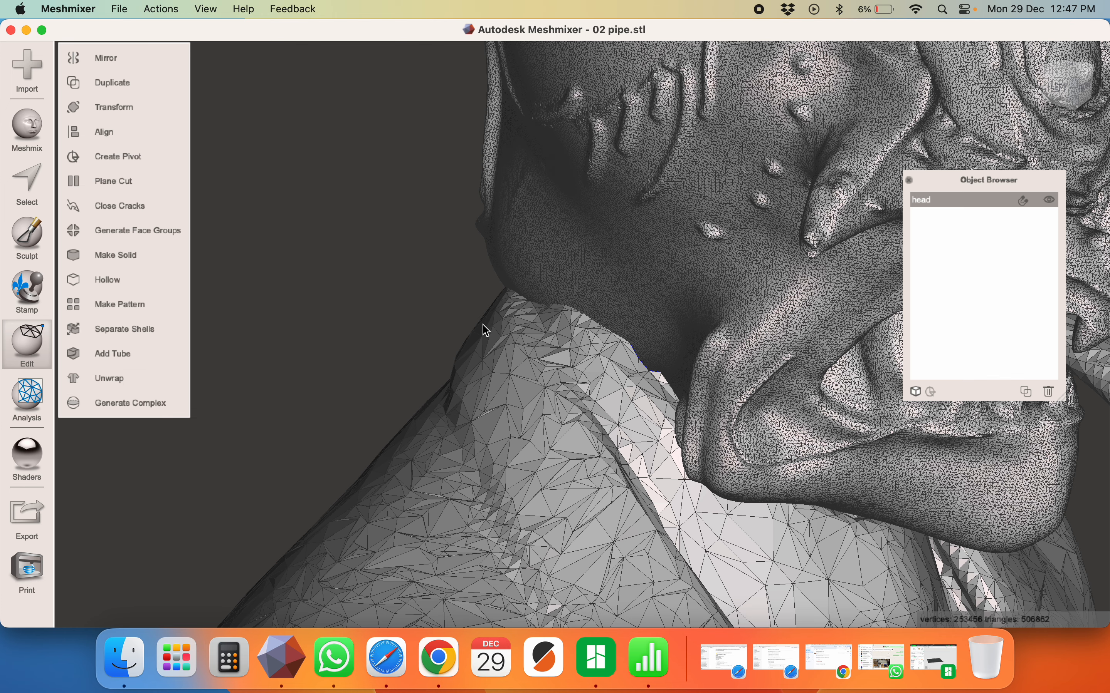
# Start exporting the combined mesh and choose the 2025-12-29 table folder within 2025-12 Orders HDD as the destination
pyautogui.press('super+e')
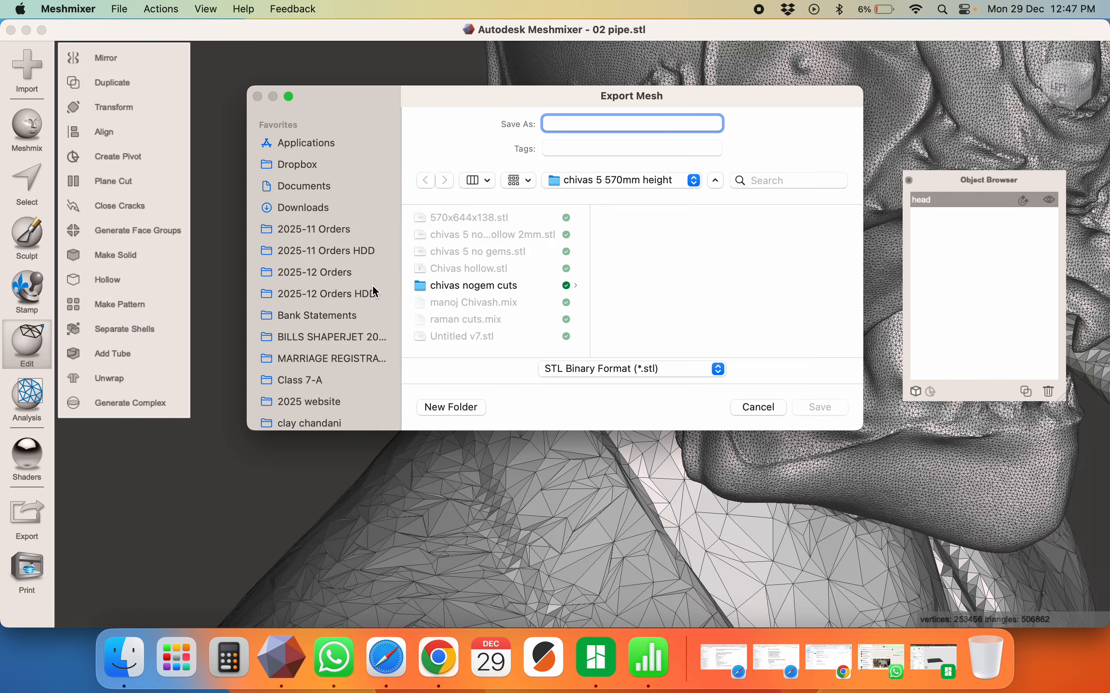
pyautogui.click(313, 274)
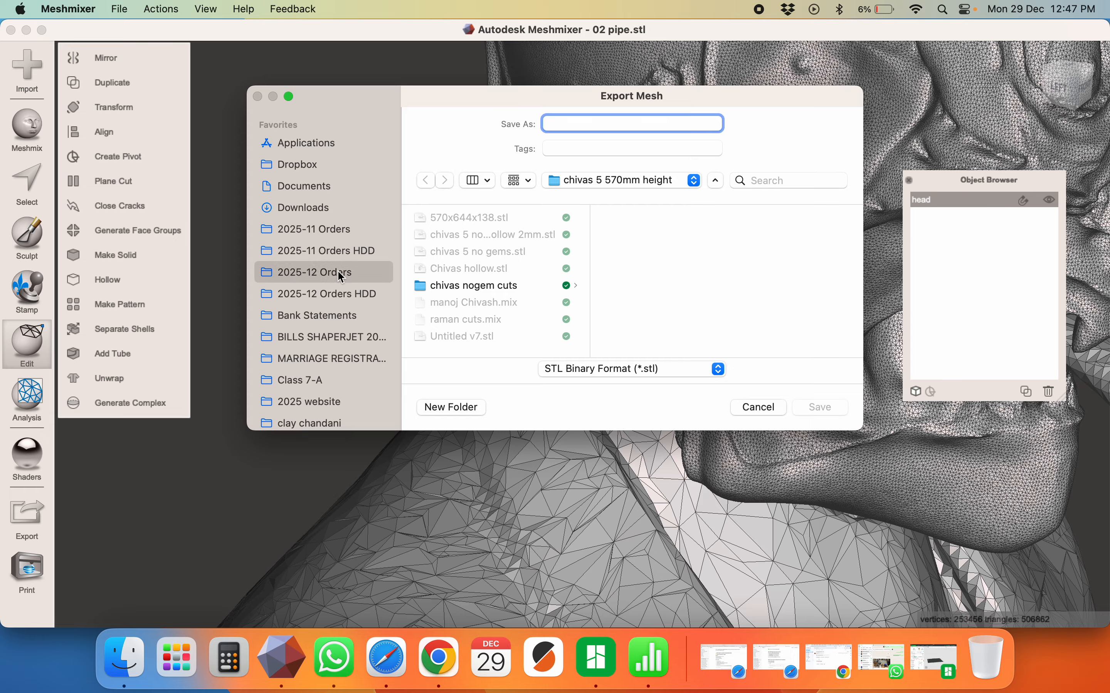
pyautogui.click(330, 294)
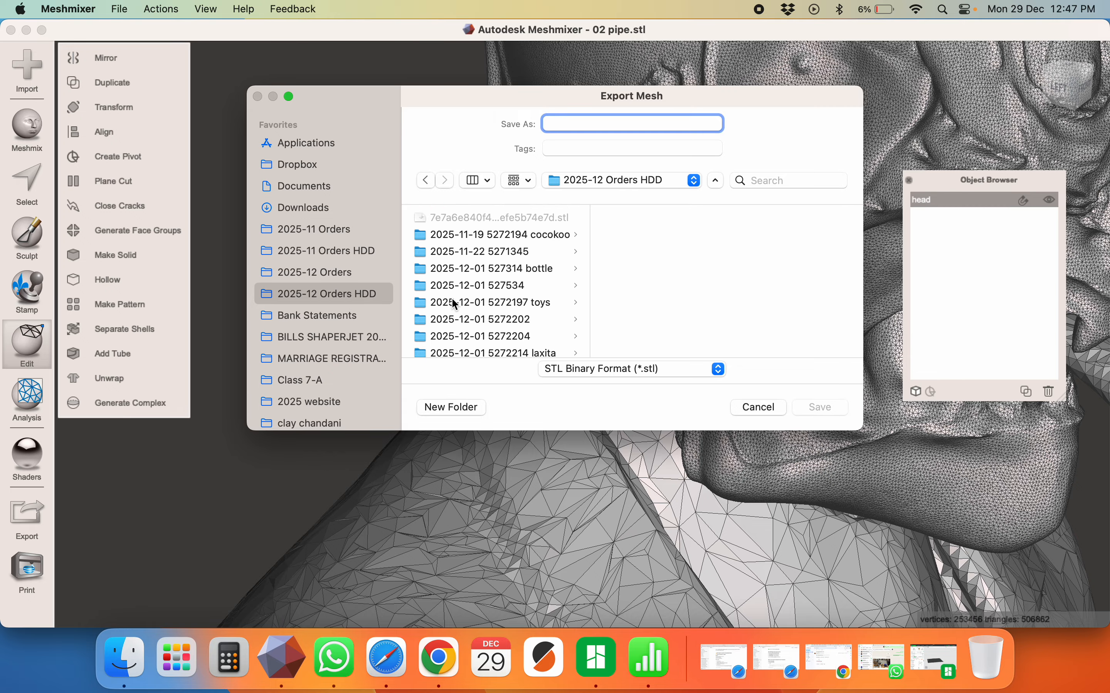
pyautogui.scroll(-10, 455, 304)
pyautogui.scroll(-5, 455, 304)
pyautogui.scroll(3, 459, 284)
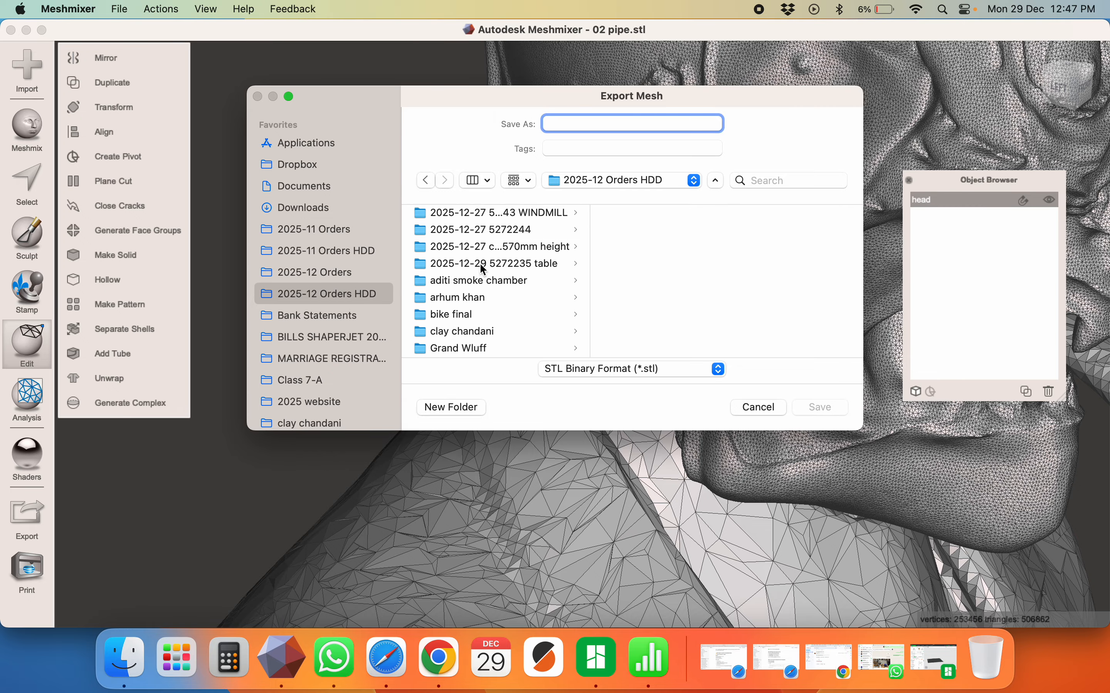
pyautogui.click(495, 264)
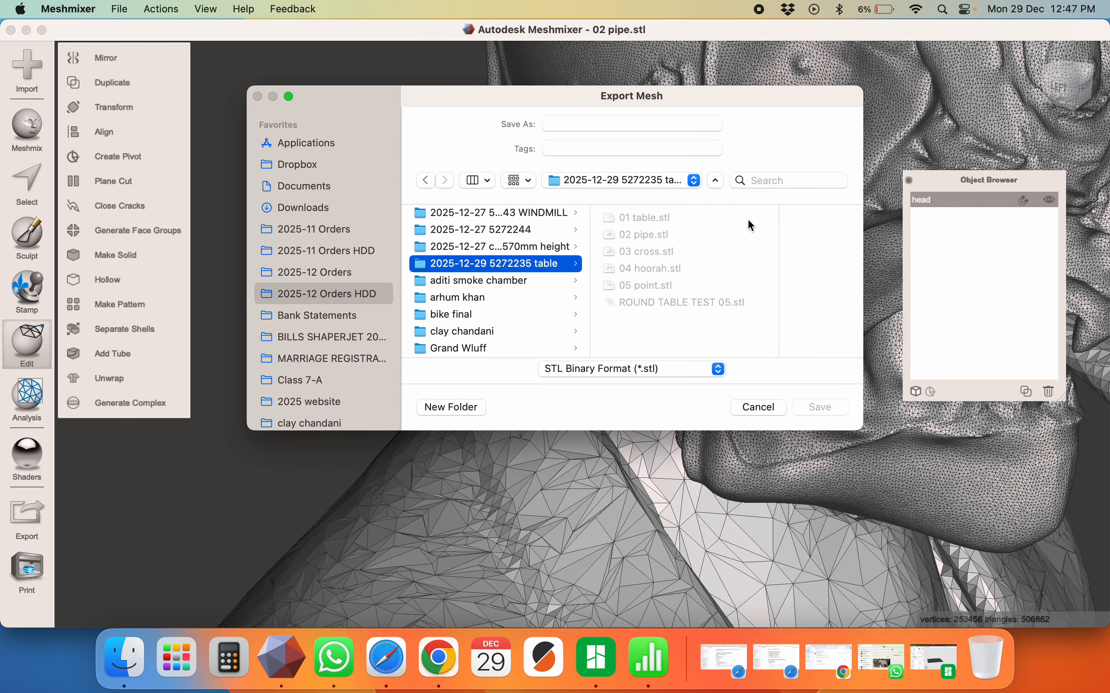
# Name the export 02 pipe R2, based on the existing 02 pipe file name, and save it as a binary STL
pyautogui.click(615, 123)
pyautogui.click(650, 236)
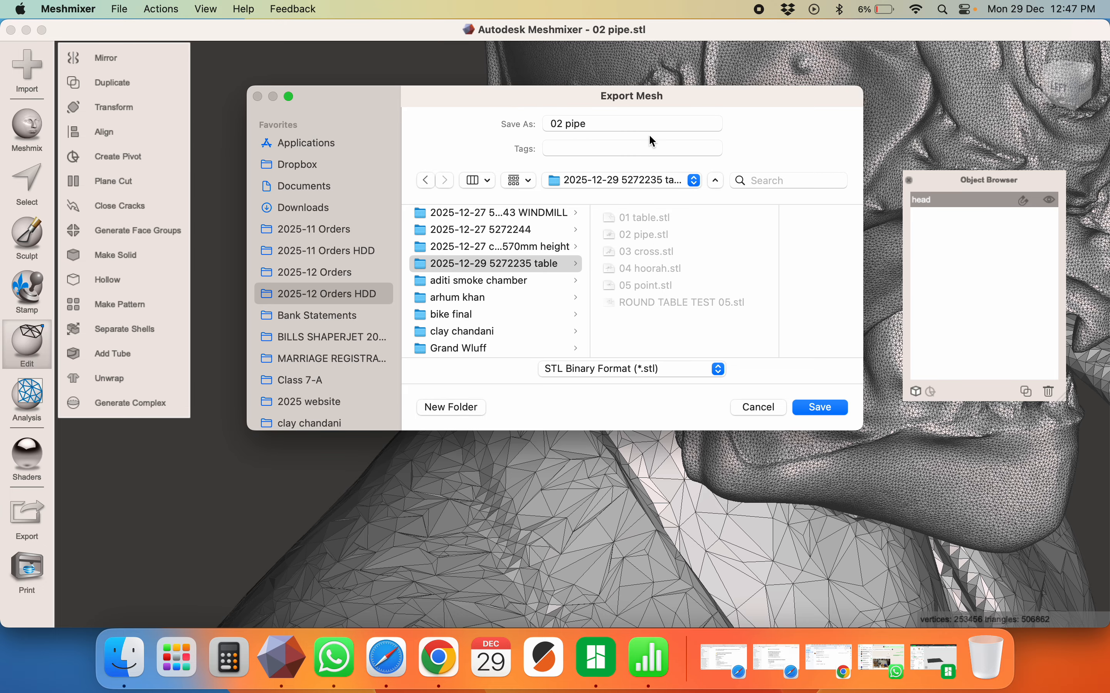
pyautogui.click(652, 125)
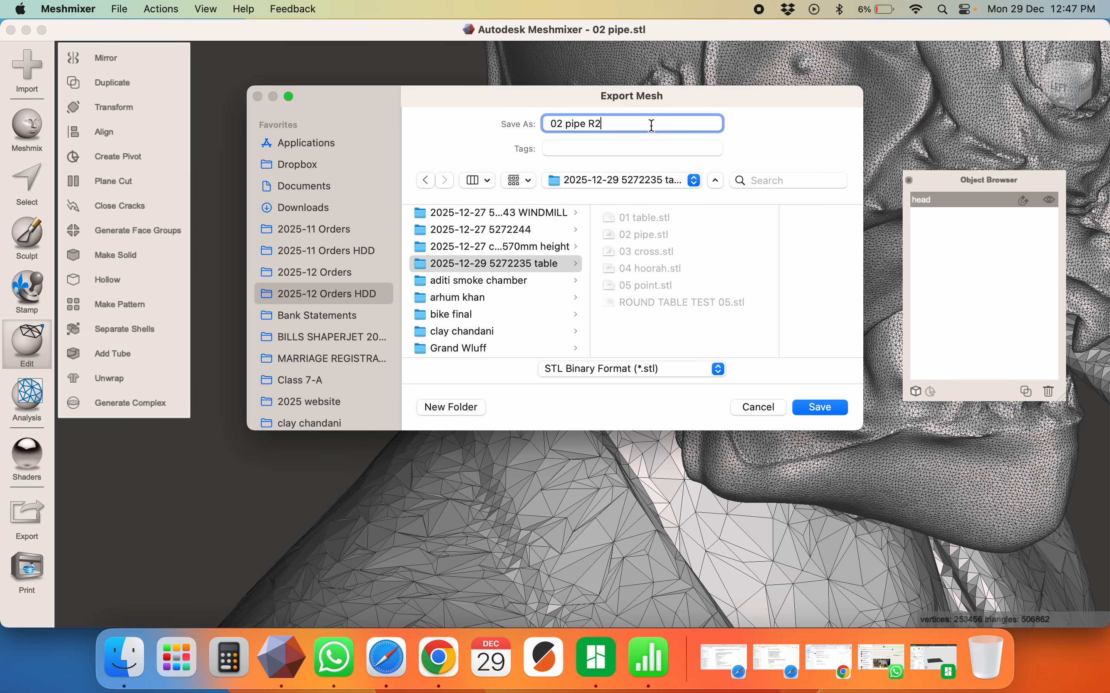
pyautogui.write('R2')
pyautogui.press('Return')
pyautogui.click(619, 362)
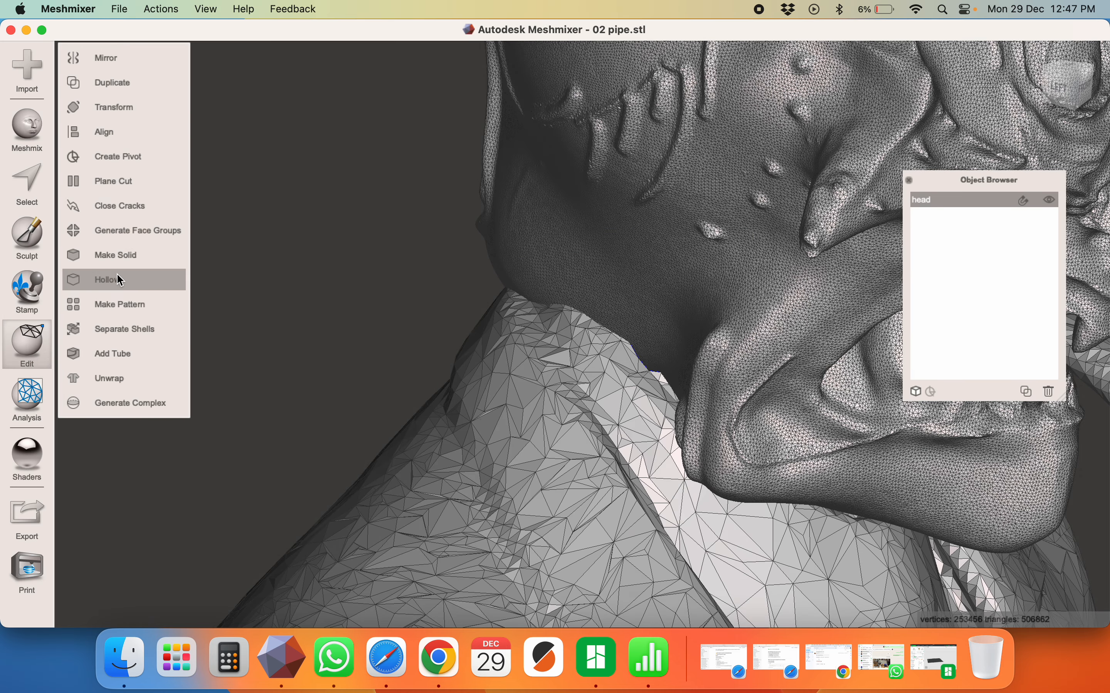
# Separate the combined mesh into shells and reduce the entire head shell by 50 percent with shape-preserving reduction
pyautogui.click(120, 325)
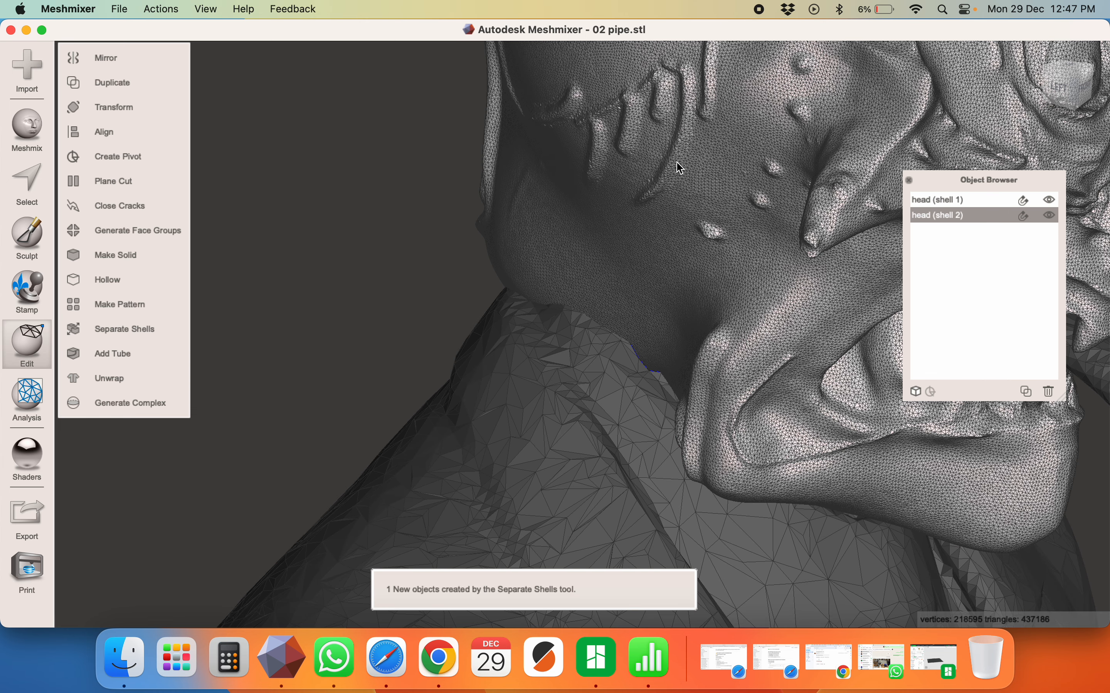
pyautogui.press('s')
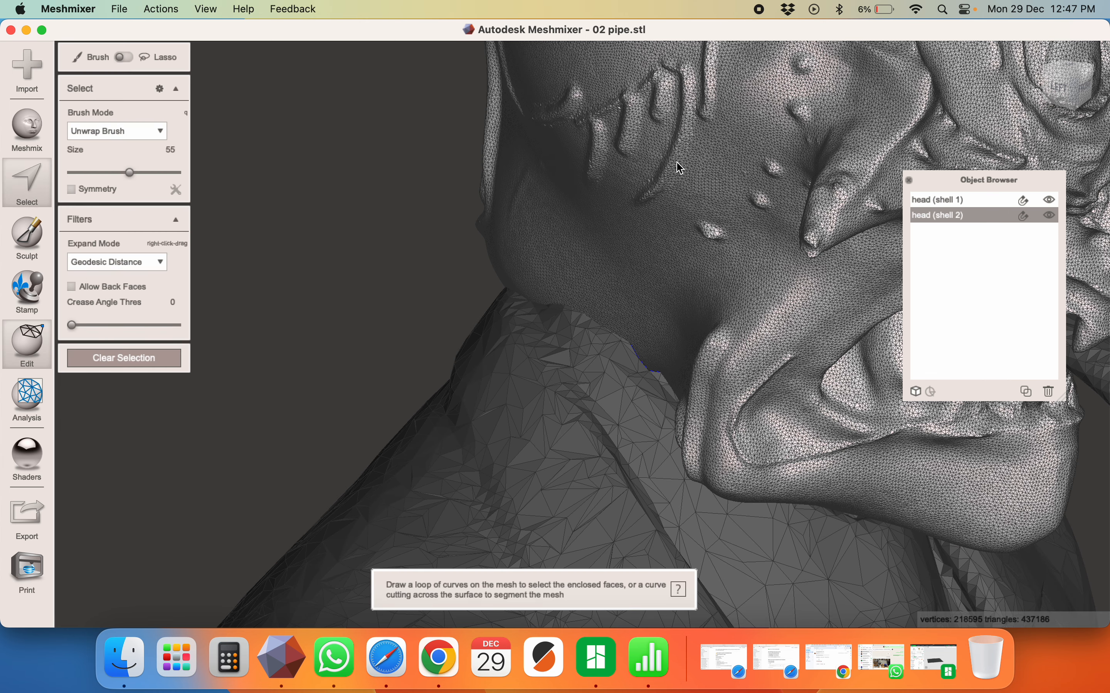
pyautogui.doubleClick(681, 169)
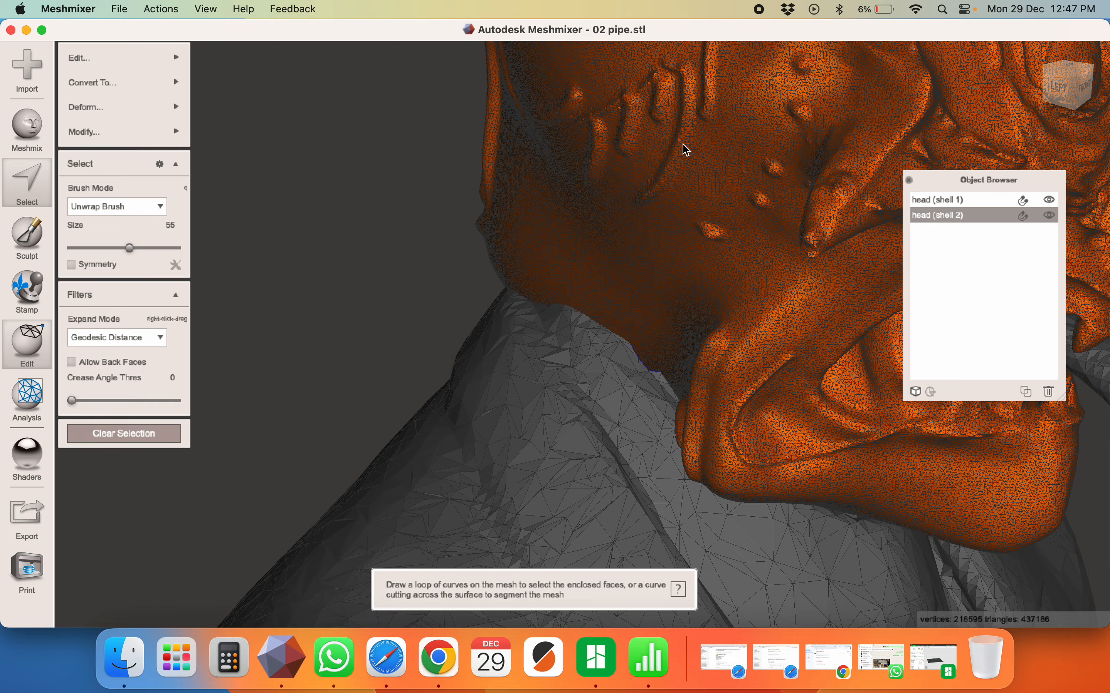
pyautogui.moveTo(168, 66)
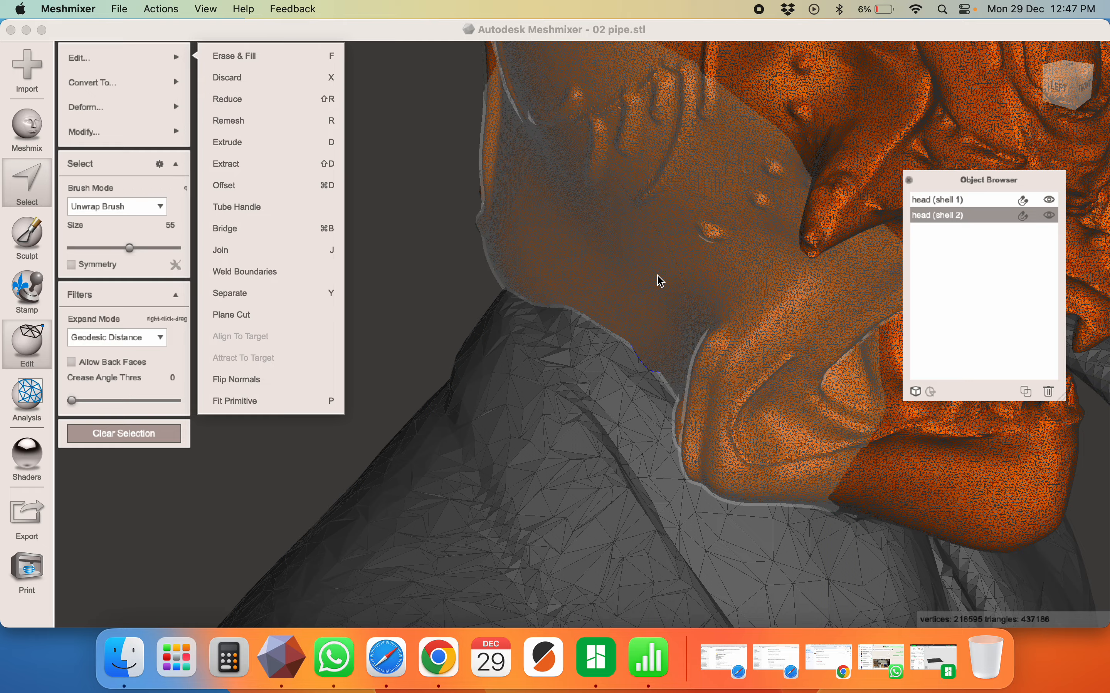
pyautogui.hotkey('shift', 'r')
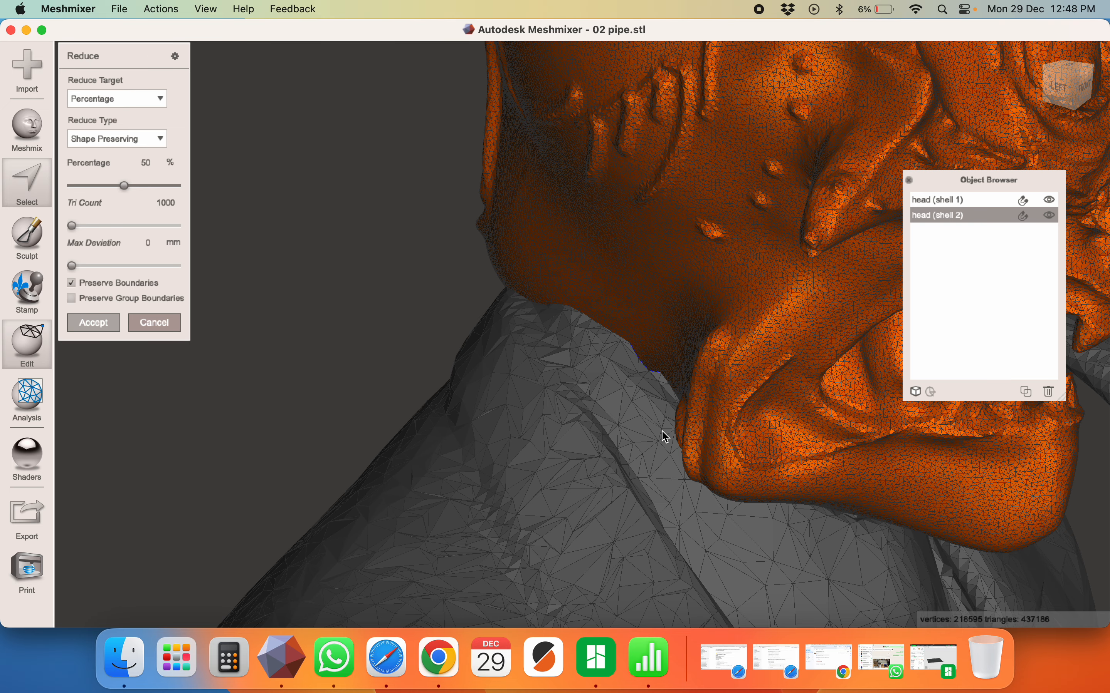
pyautogui.press('Return')
# Turn off the wireframe display, inspect the reduced head's surface detail from the front and side, and clear the selection
pyautogui.scroll(-10, 657, 452)
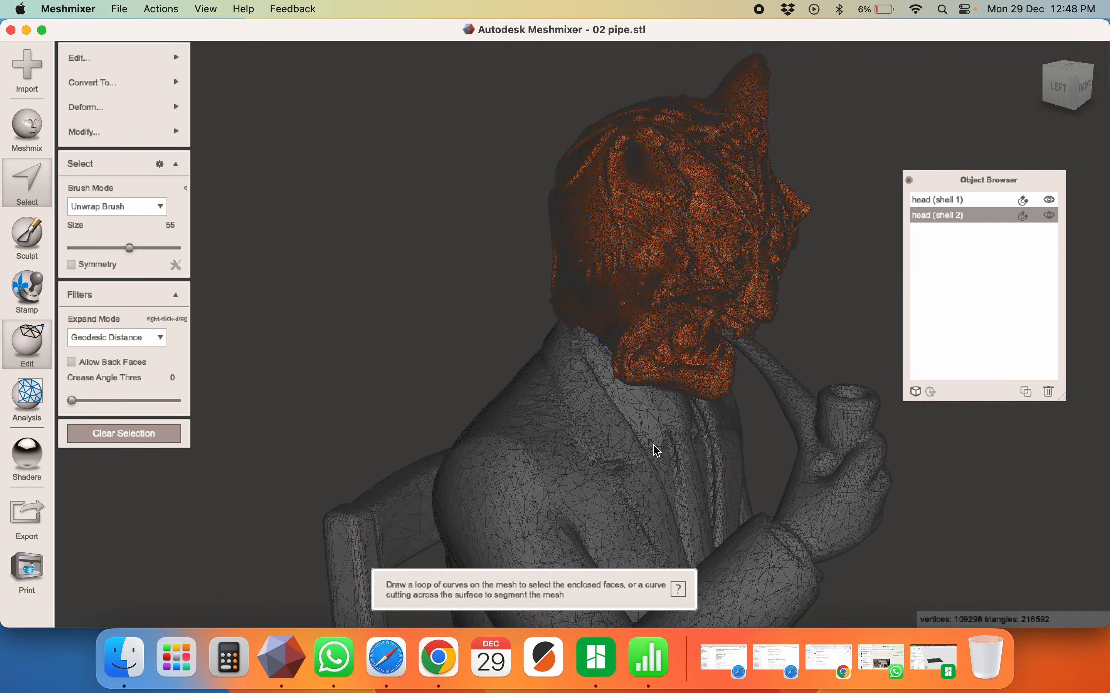
pyautogui.scroll(-5, 654, 446)
pyautogui.moveTo(654, 446); pyautogui.dragTo(513, 404, button='right')
pyautogui.press('w')
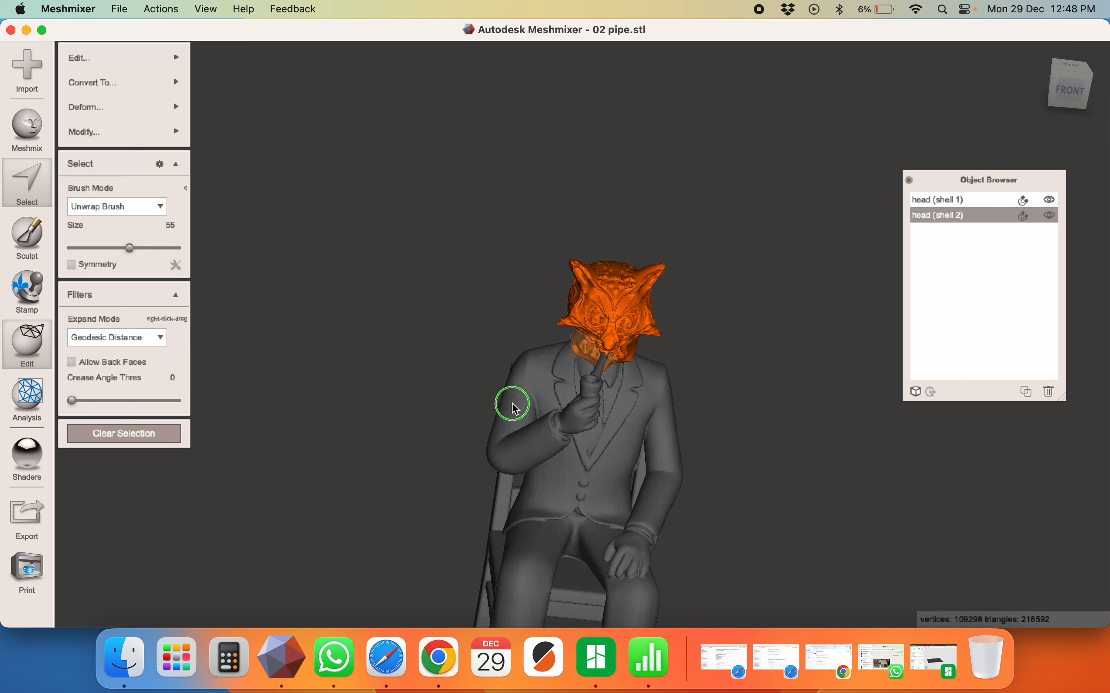
pyautogui.scroll(10, 646, 303)
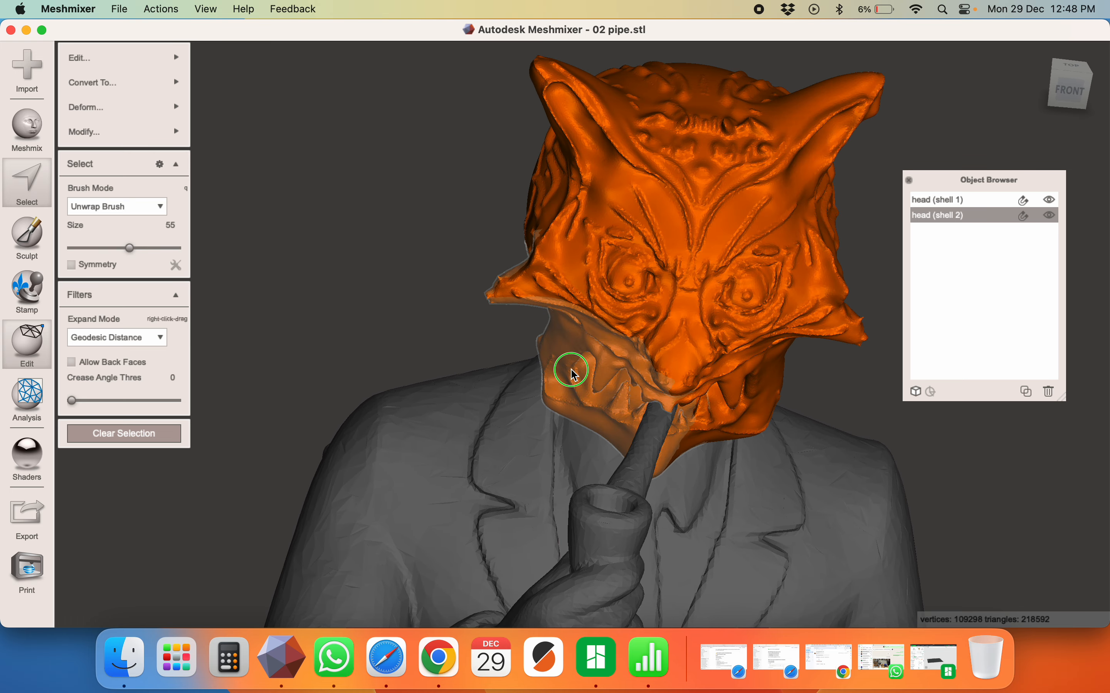
pyautogui.moveTo(572, 369); pyautogui.dragTo(698, 330, button='right')
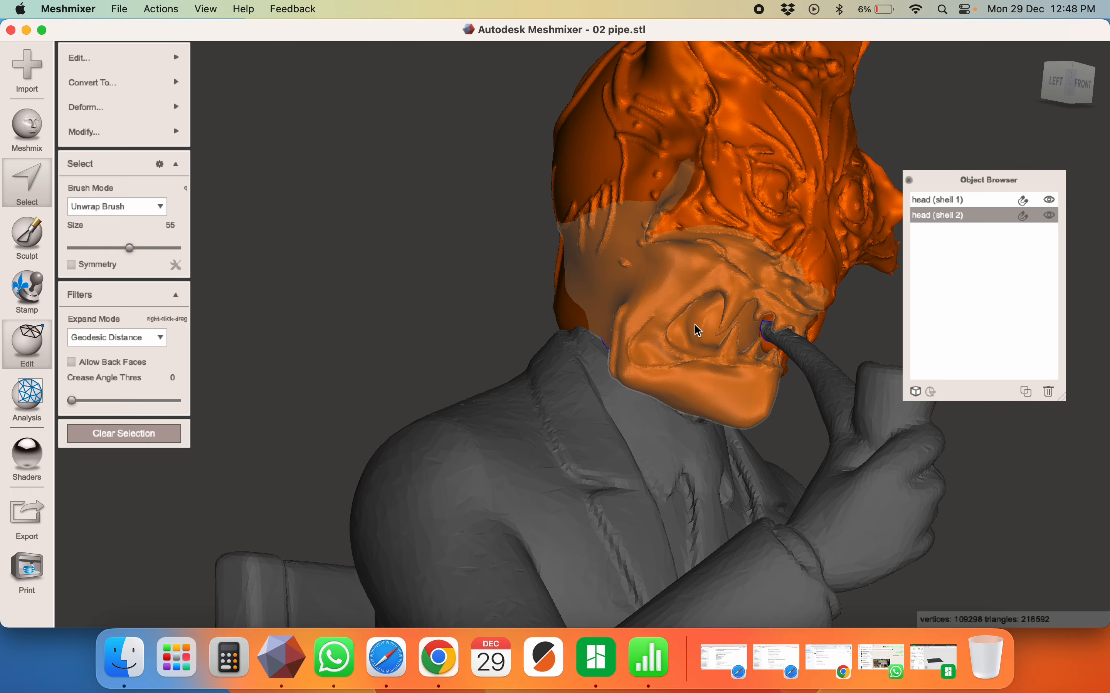
pyautogui.moveTo(605, 335); pyautogui.dragTo(765, 357, button='right')
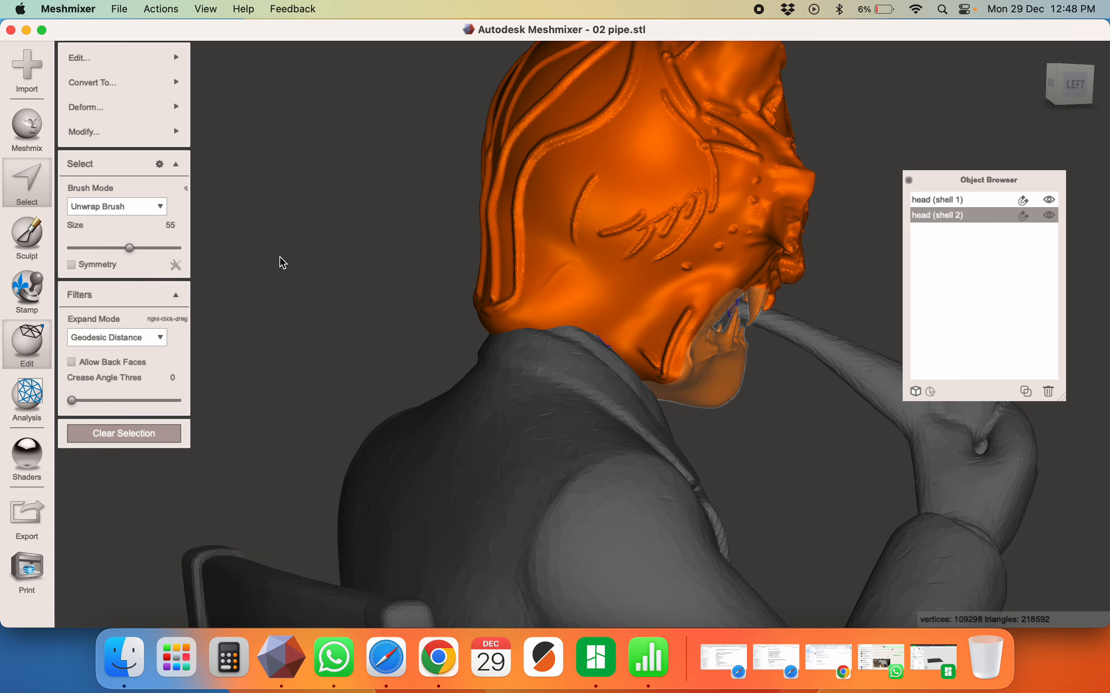
pyautogui.click(90, 441)
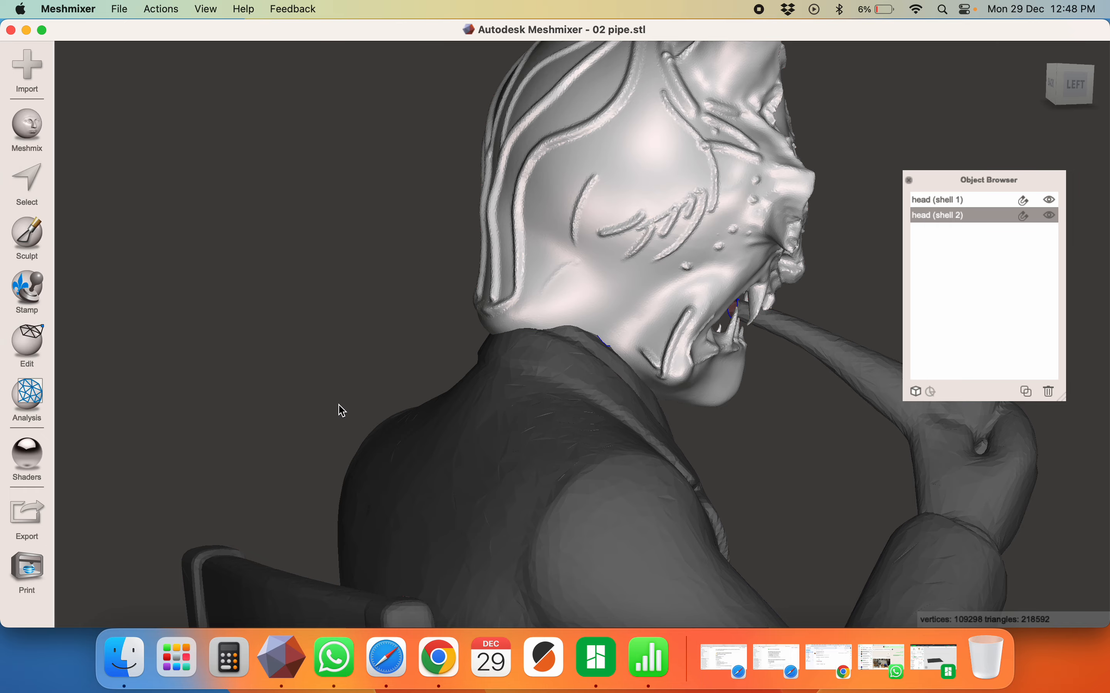
# Switch to Finder and compare the file sizes of 02 pipe R2.stl and 02 pipe.stl in their file information
pyautogui.press('super+Tab')
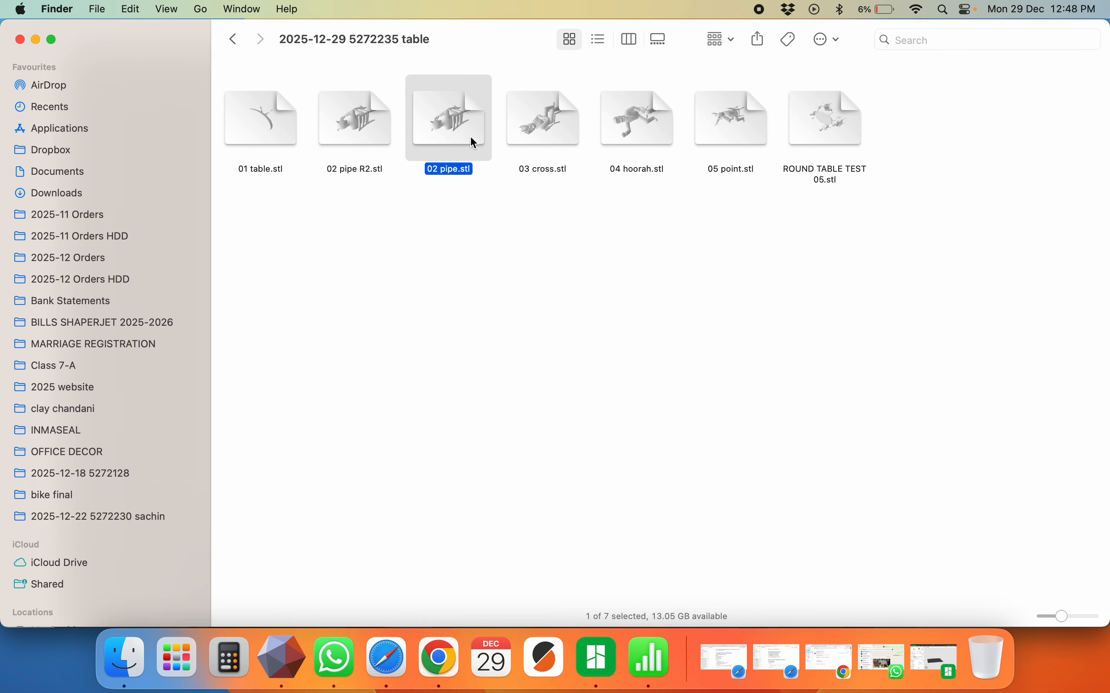
pyautogui.click(362, 130)
pyautogui.rightClick(367, 125)
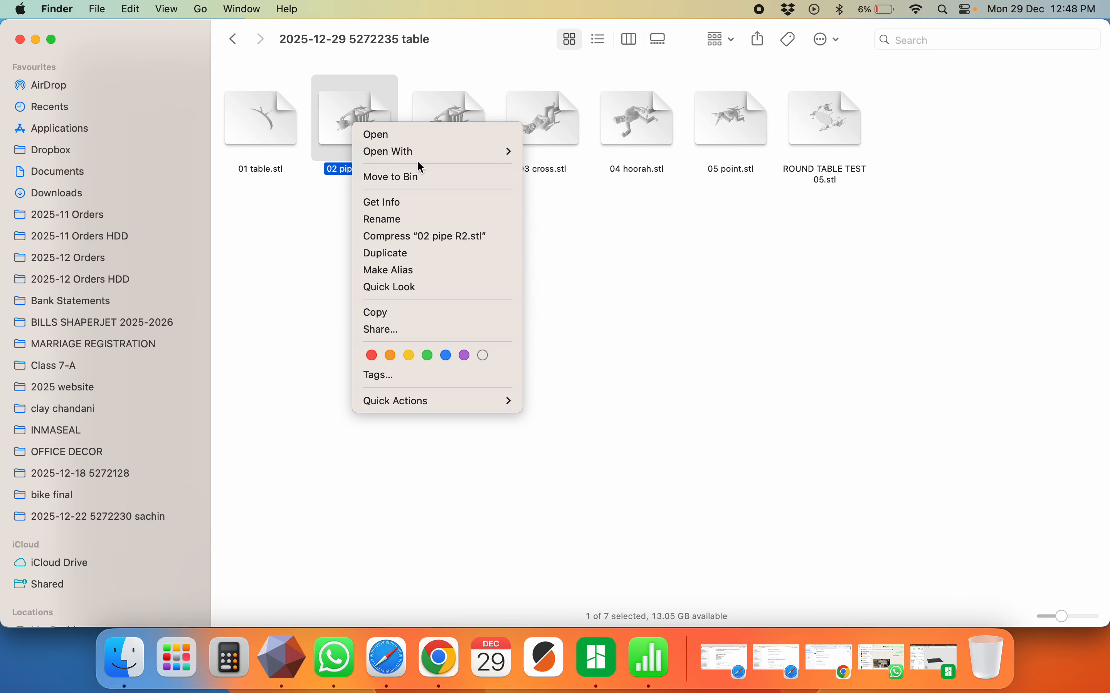
pyautogui.click(413, 200)
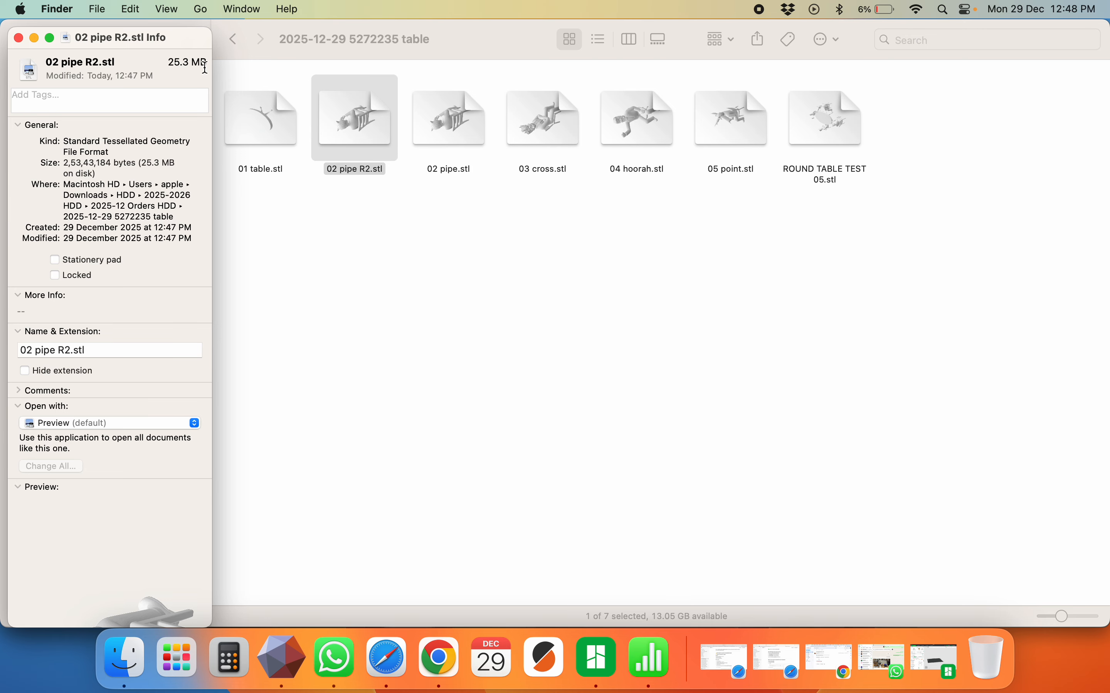
pyautogui.press('super+w')
pyautogui.click(428, 123)
pyautogui.rightClick(428, 120)
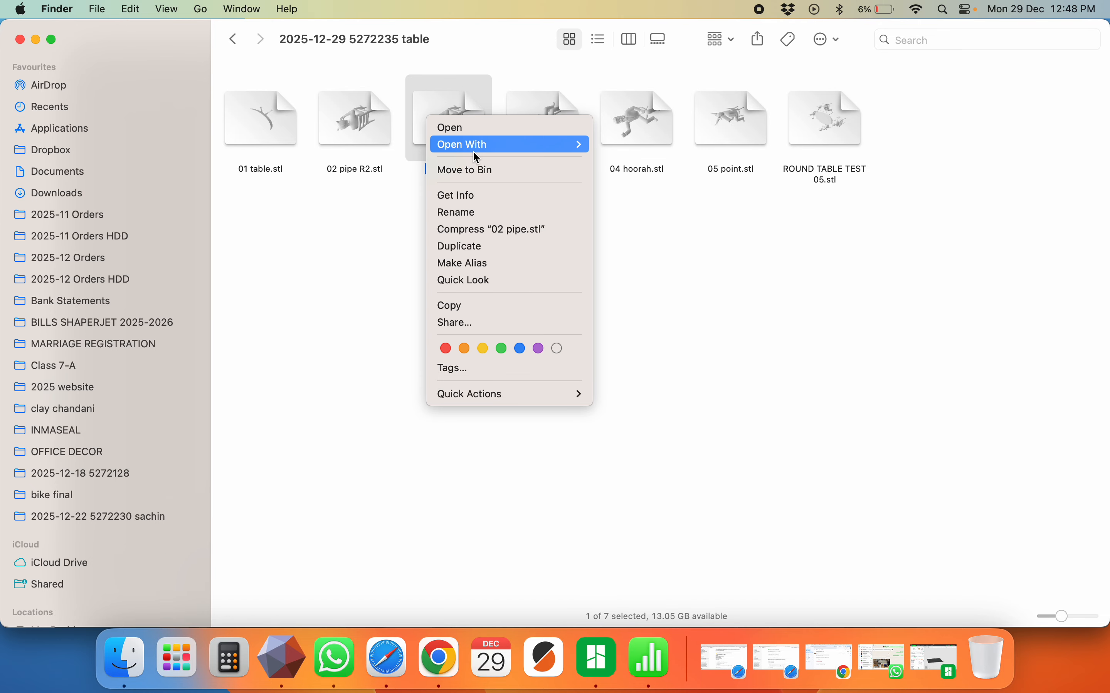
pyautogui.click(473, 195)
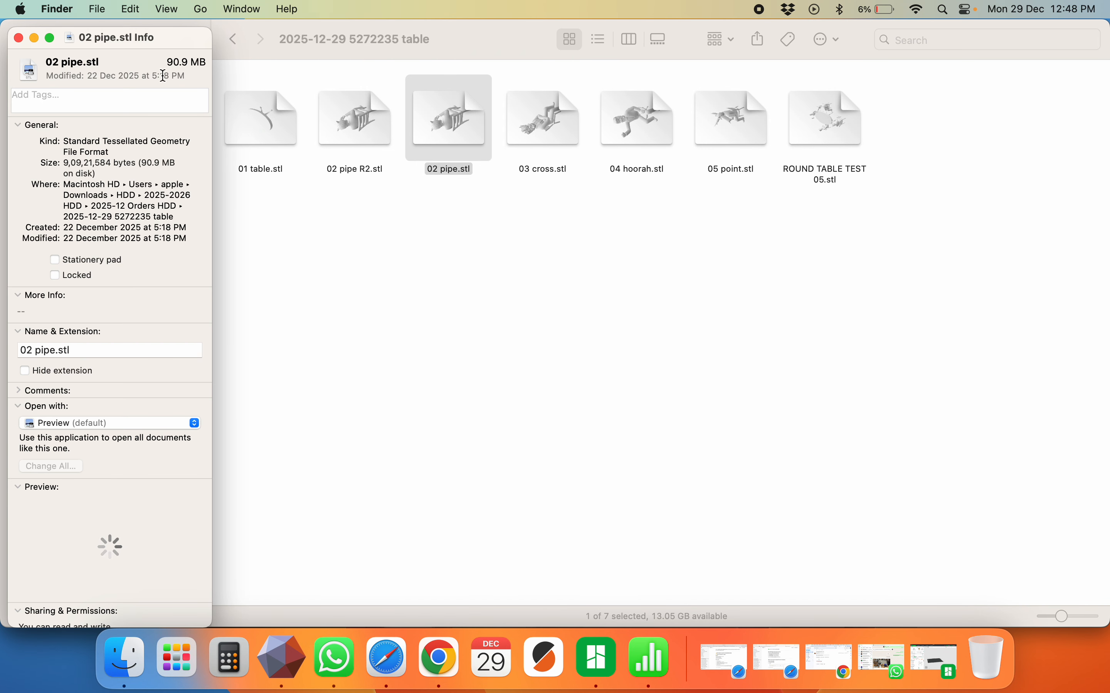
pyautogui.press('super+w')
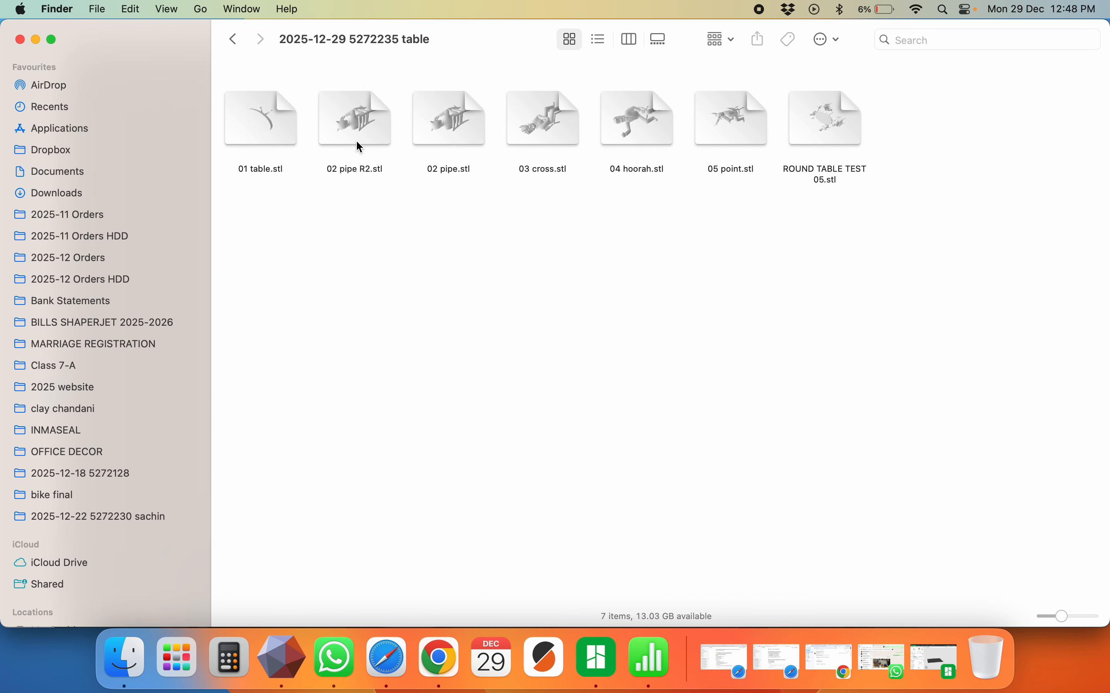
# Switch back to Meshmixer and combine the body shell and the reduced head shell into one mesh
pyautogui.press('super+Tab')
pyautogui.press('super+Tab')
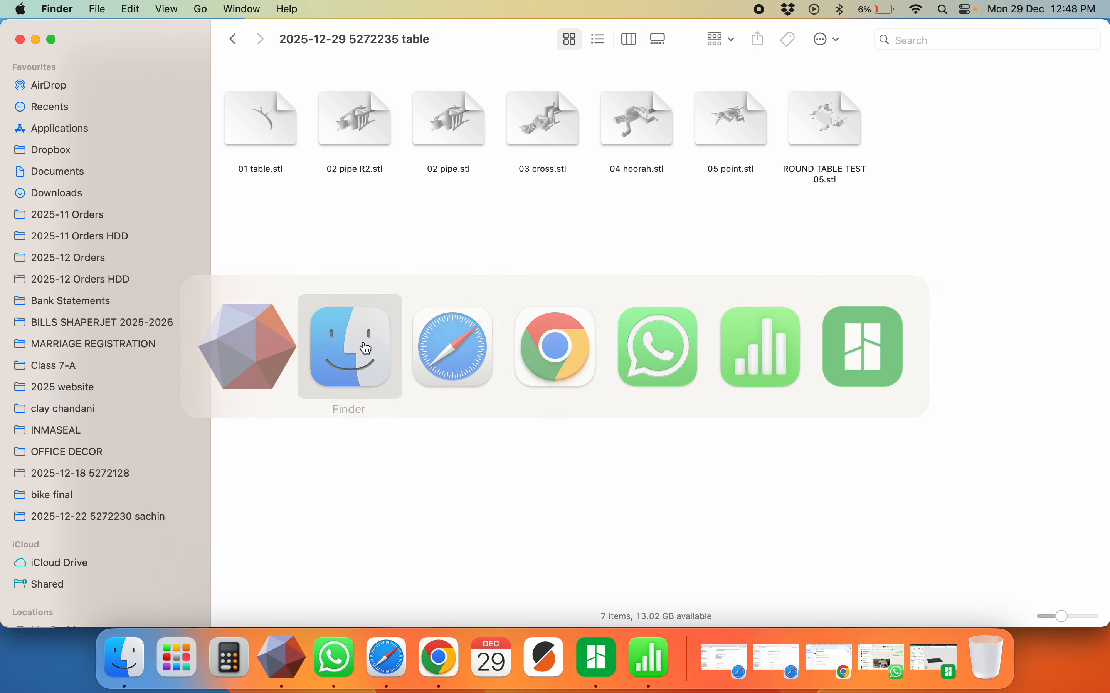
pyautogui.press('super+Tab')
pyautogui.keyDown('shift'); pyautogui.click(575, 400); pyautogui.keyUp('shift')
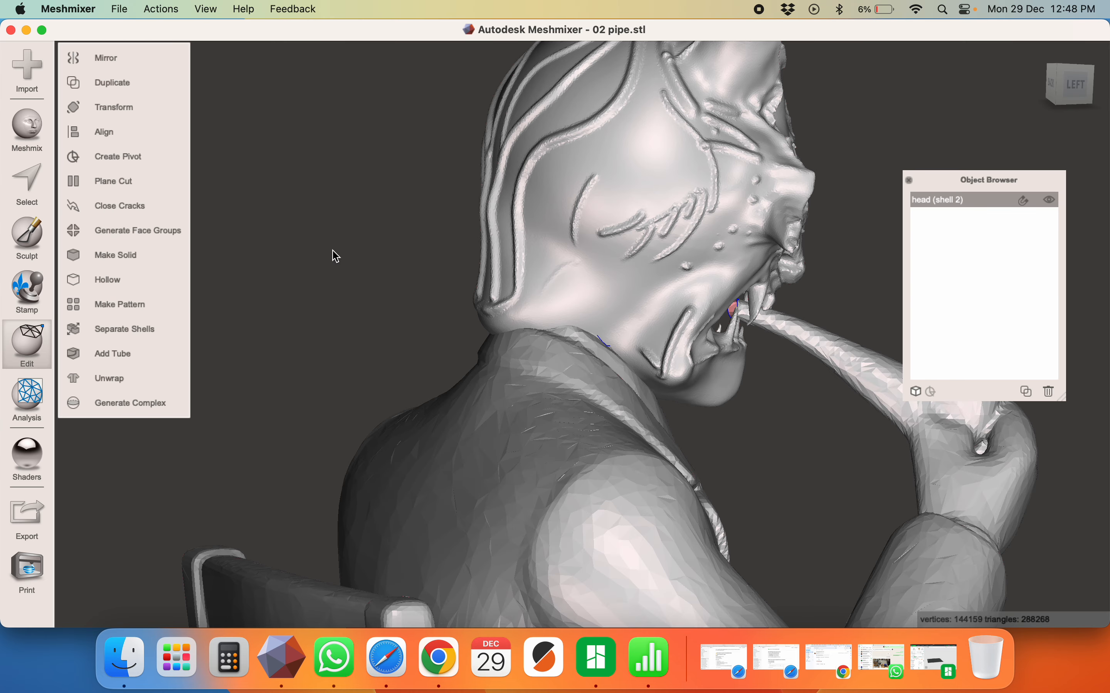
pyautogui.press('super+e')
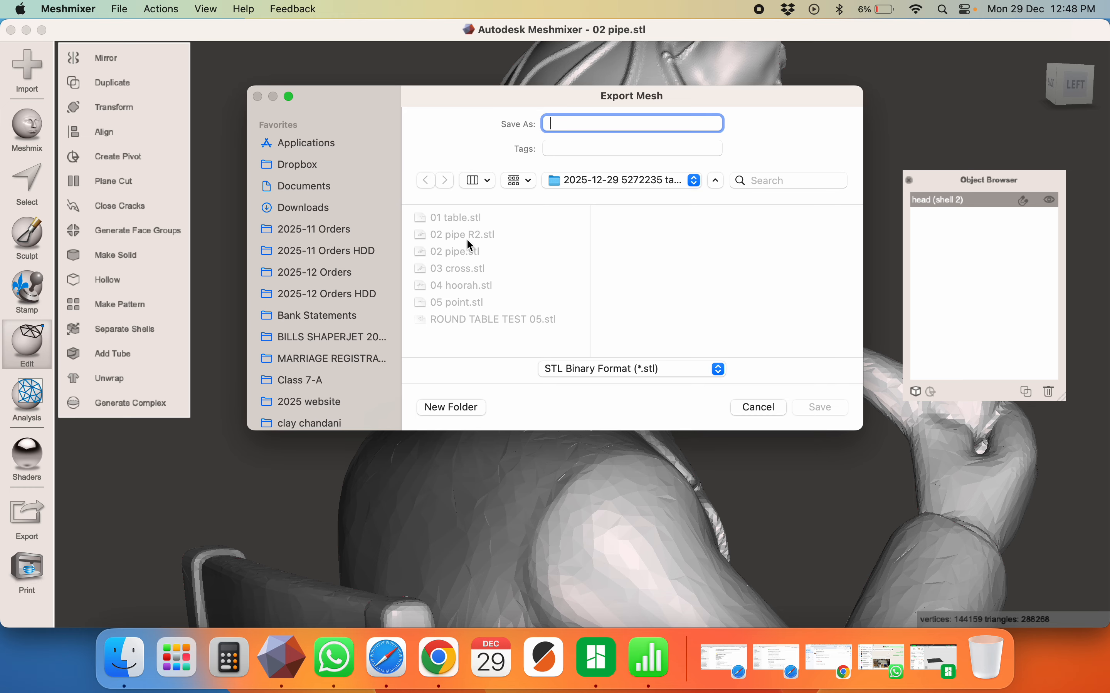
pyautogui.click(468, 236)
pyautogui.click(630, 129)
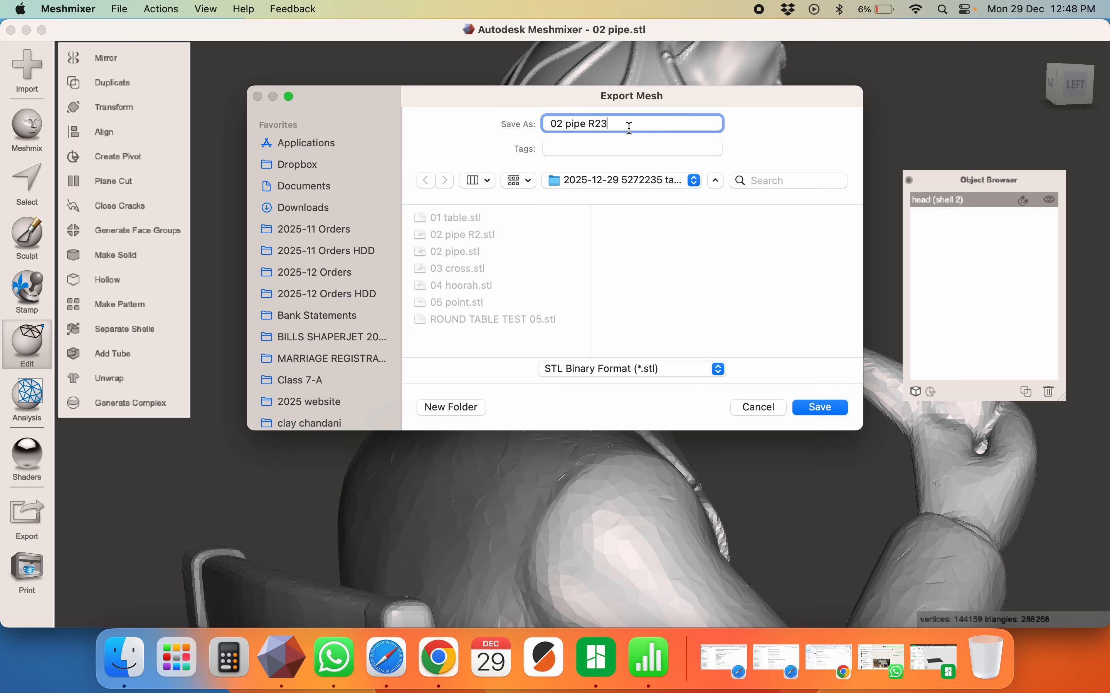
pyautogui.press('Return')
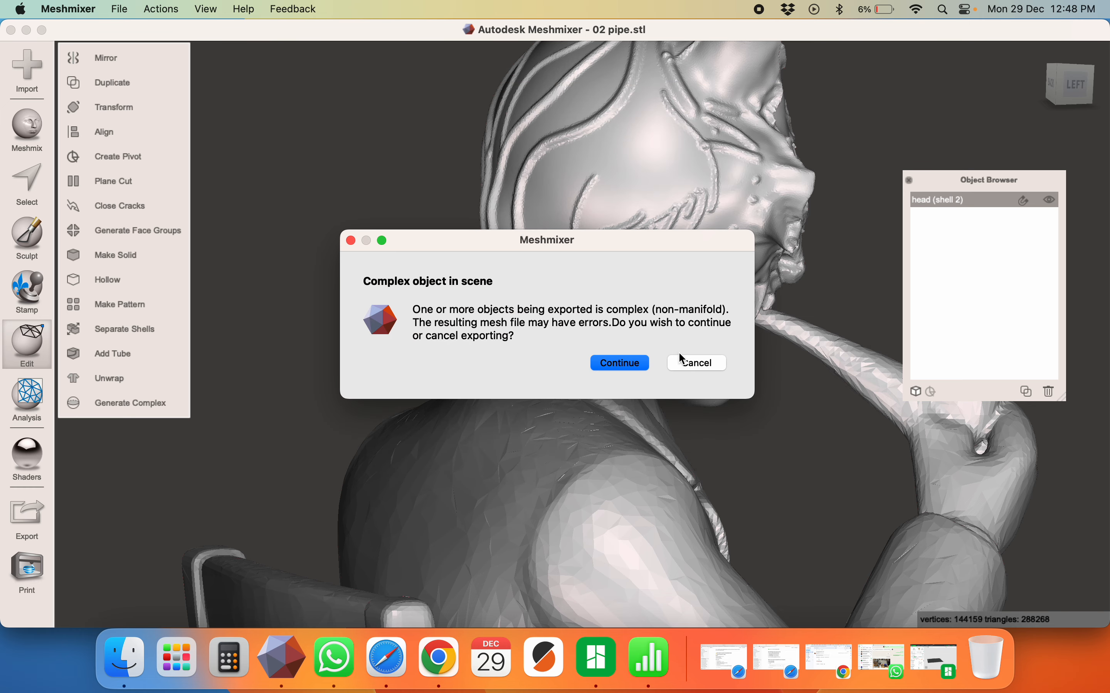
pyautogui.click(681, 360)
# Export the combined mesh as 02 pipe R3 in STL Binary Format, continuing despite the non-manifold object
pyautogui.press('super+e')
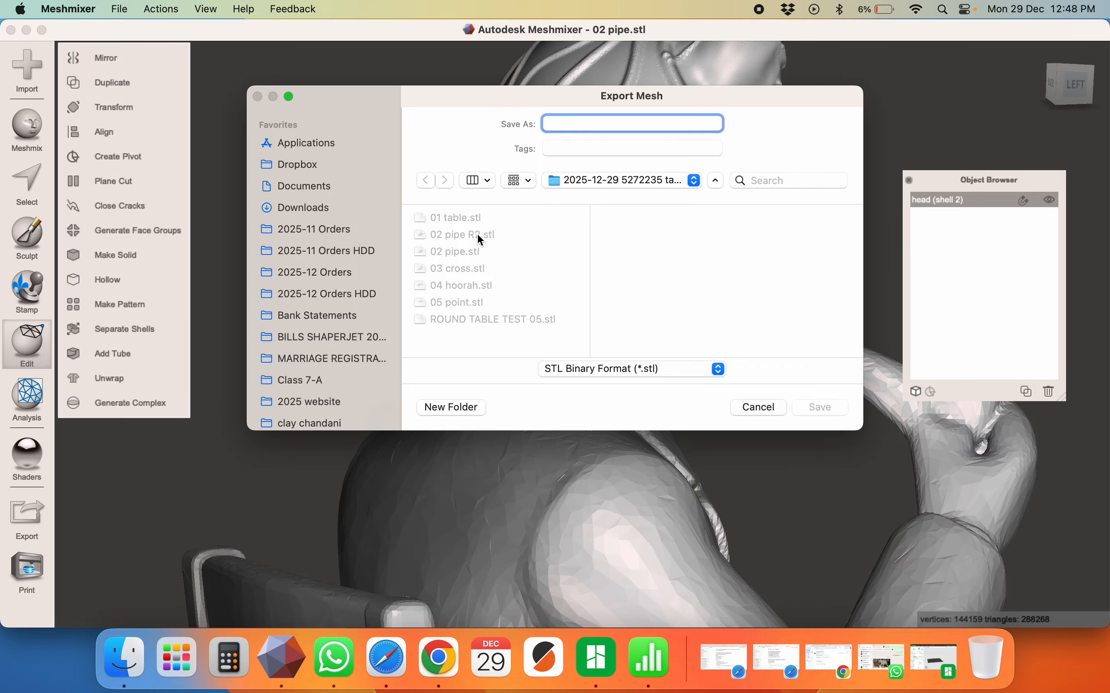
pyautogui.click(477, 235)
pyautogui.click(615, 123)
pyautogui.press('BackSpace')
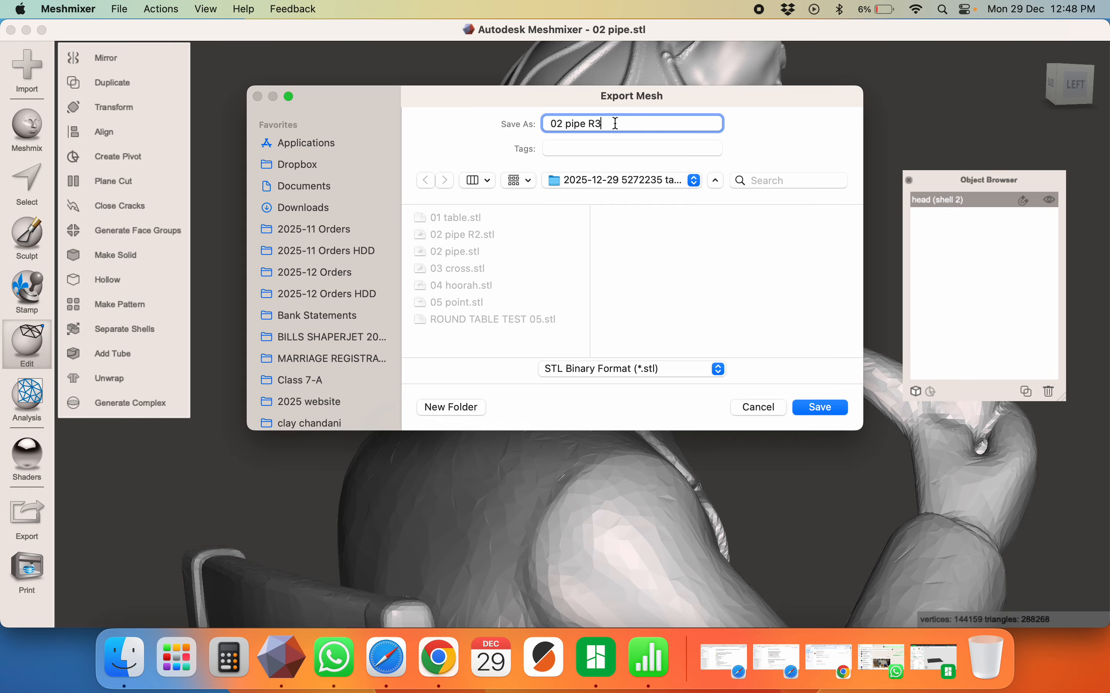
pyautogui.press('Return')
pyautogui.click(620, 363)
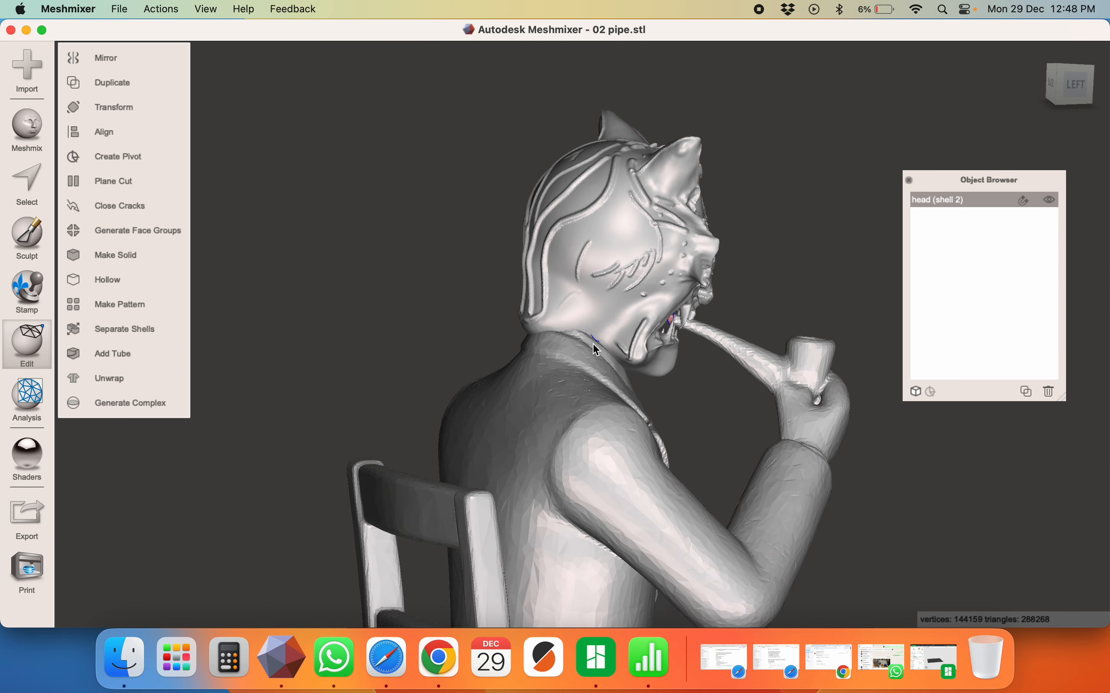
# Look over the whole combined figure, switch to Finder and check the size of 02 pipe R3.stl in its file information
pyautogui.scroll(-5, 593, 344)
pyautogui.moveTo(550, 294); pyautogui.dragTo(400, 369, button='right')
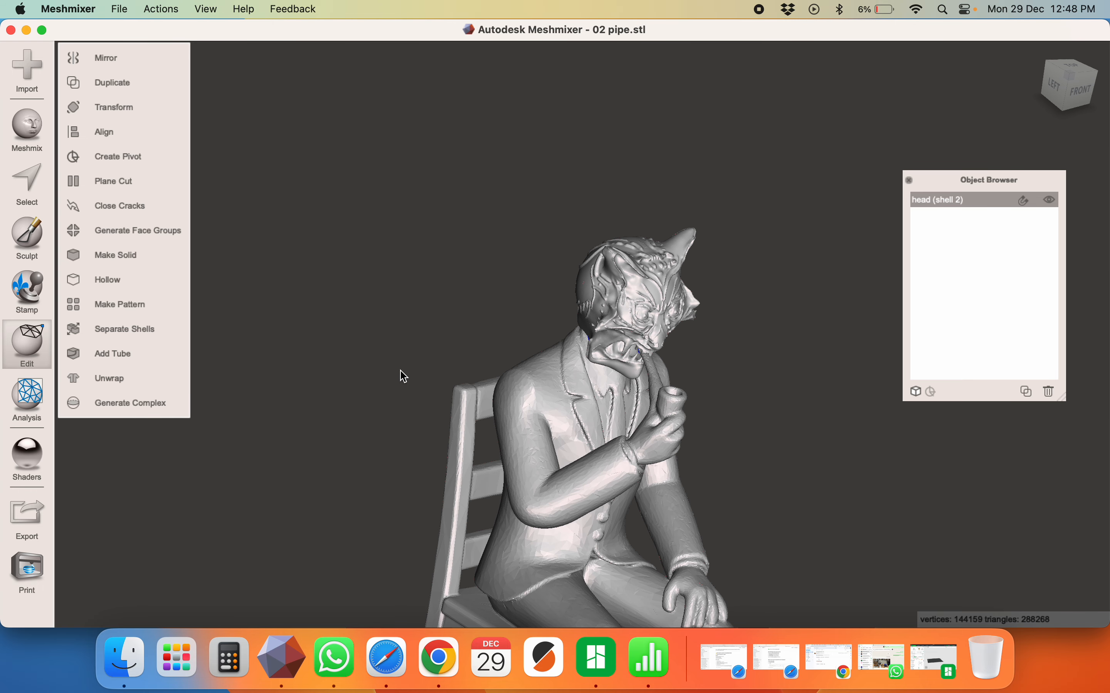
pyautogui.moveTo(570, 418); pyautogui.dragTo(488, 364, button='right')
pyautogui.press('super+Tab')
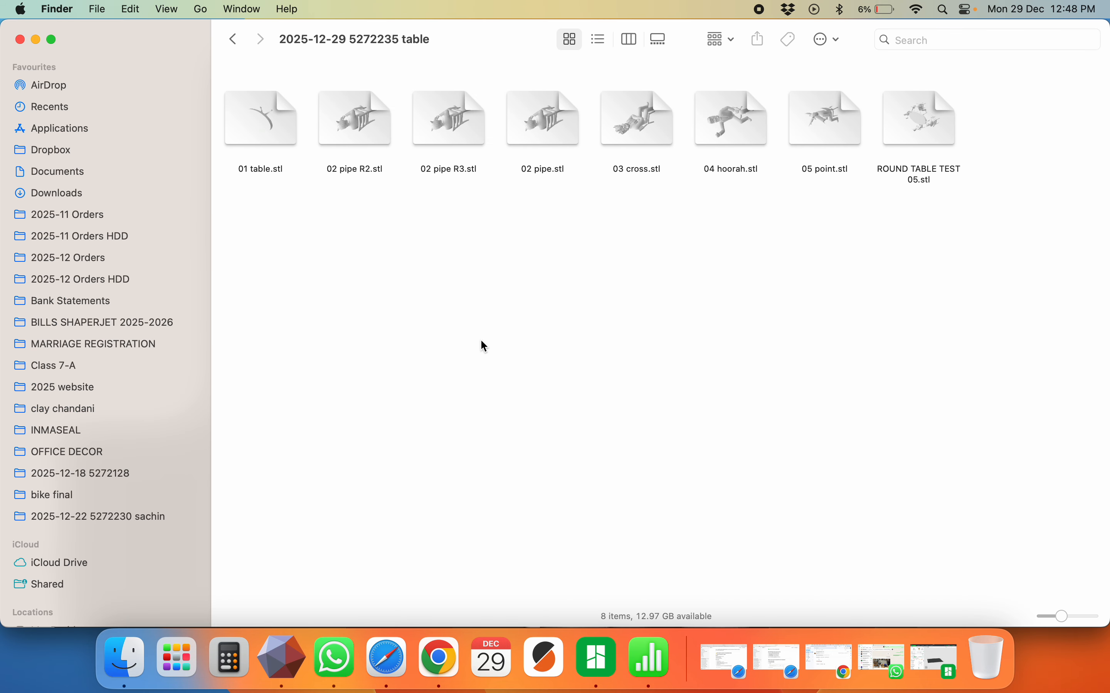
pyautogui.click(438, 123)
pyautogui.rightClick(439, 122)
pyautogui.click(494, 195)
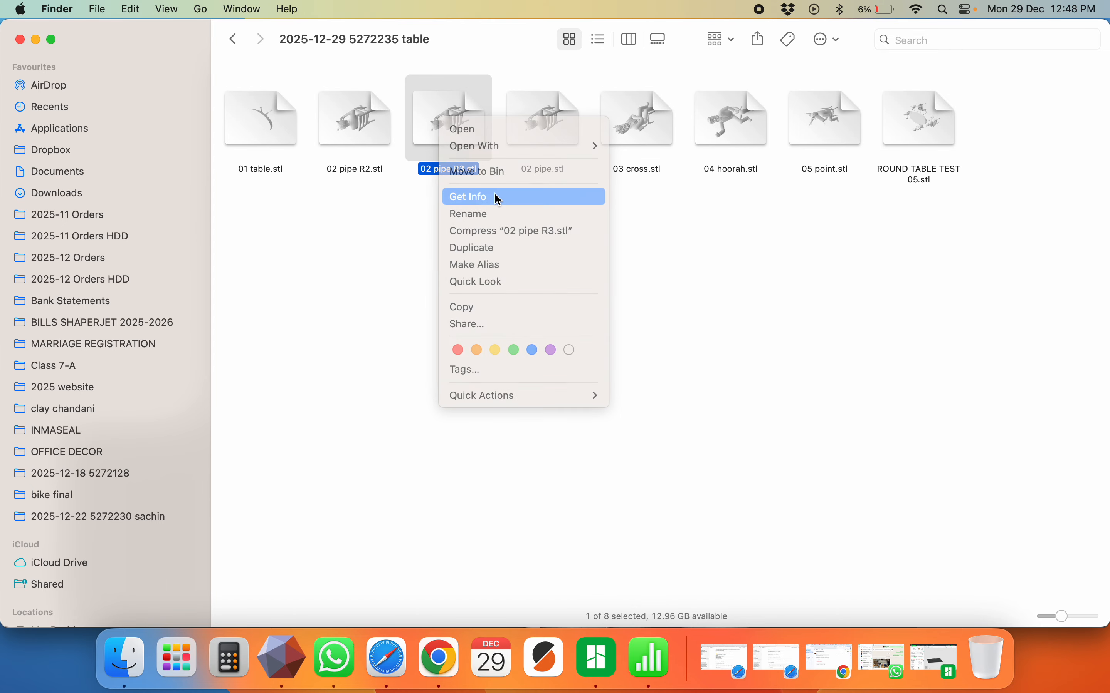
pyautogui.press('super+w')
pyautogui.click(523, 517)
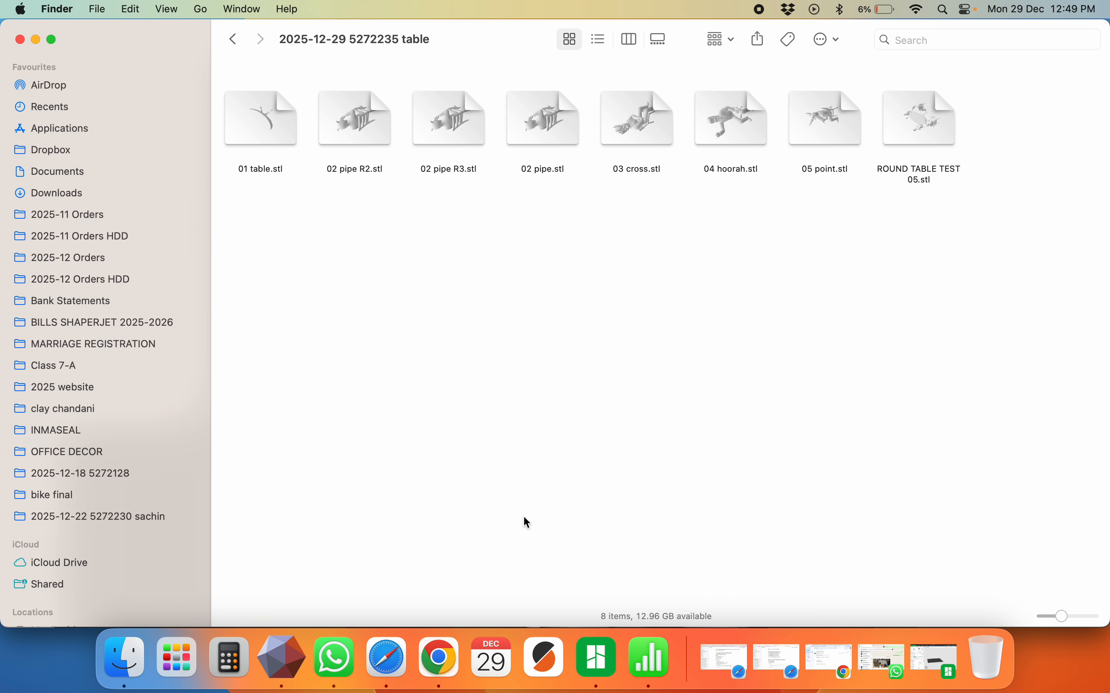
# Switch to Safari and open FormWare's free online STL repair page in a new tab
pyautogui.click(388, 647)
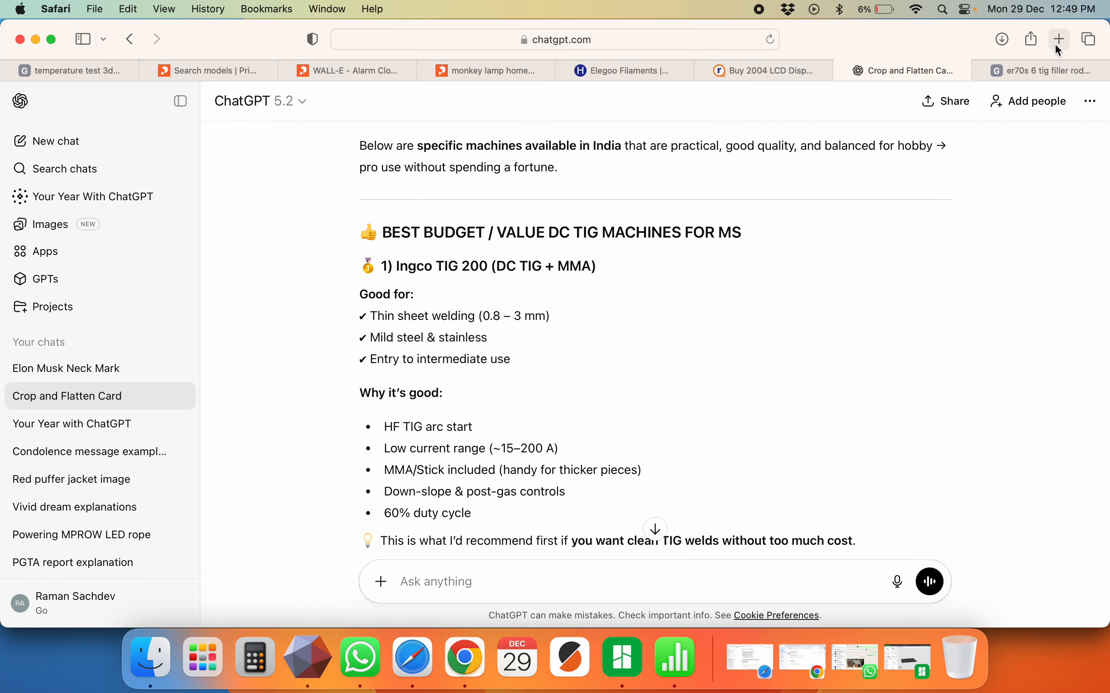
pyautogui.click(1059, 39)
pyautogui.click(769, 450)
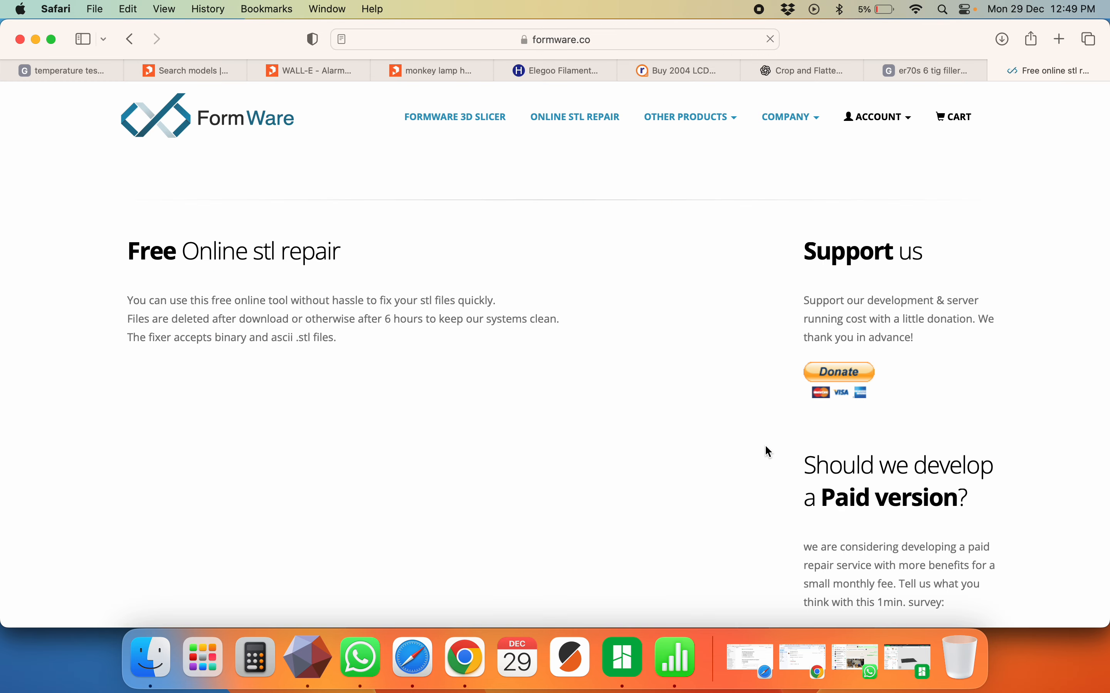
# Upload 02 pipe R3.stl from the Finder folder to the online STL repair page
pyautogui.press('super+Tab')
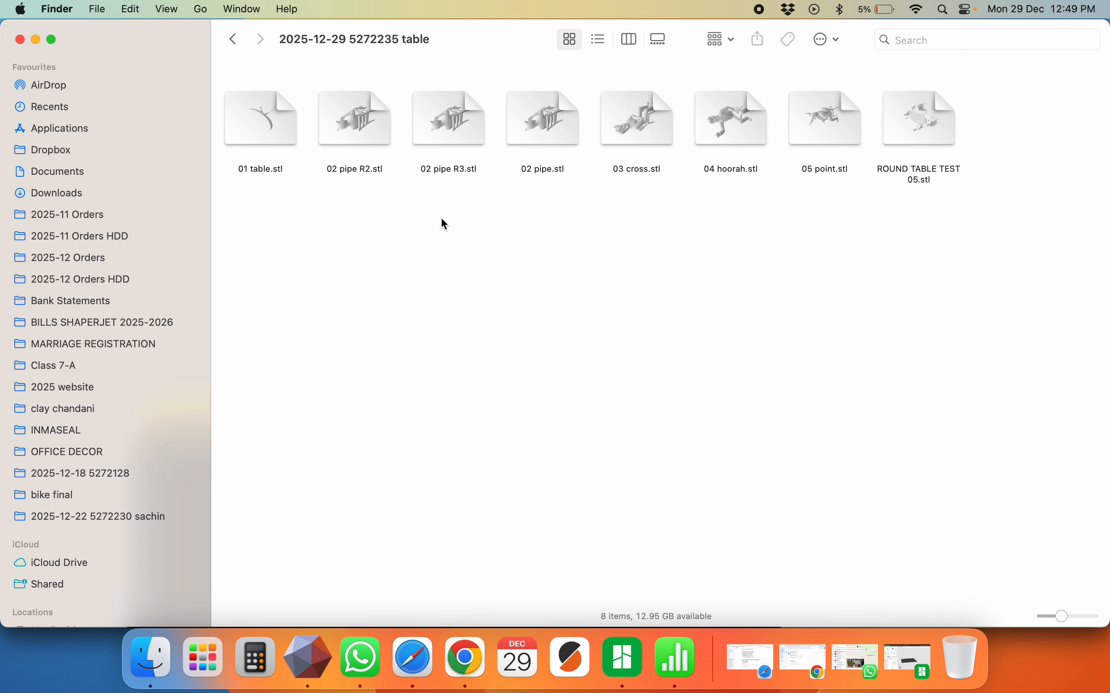
pyautogui.press('super+Tab')
pyautogui.press('super+Tab')
pyautogui.click(364, 128)
pyautogui.moveTo(448, 129); pyautogui.dragTo(208, 390)
pyautogui.press('super+Tab')
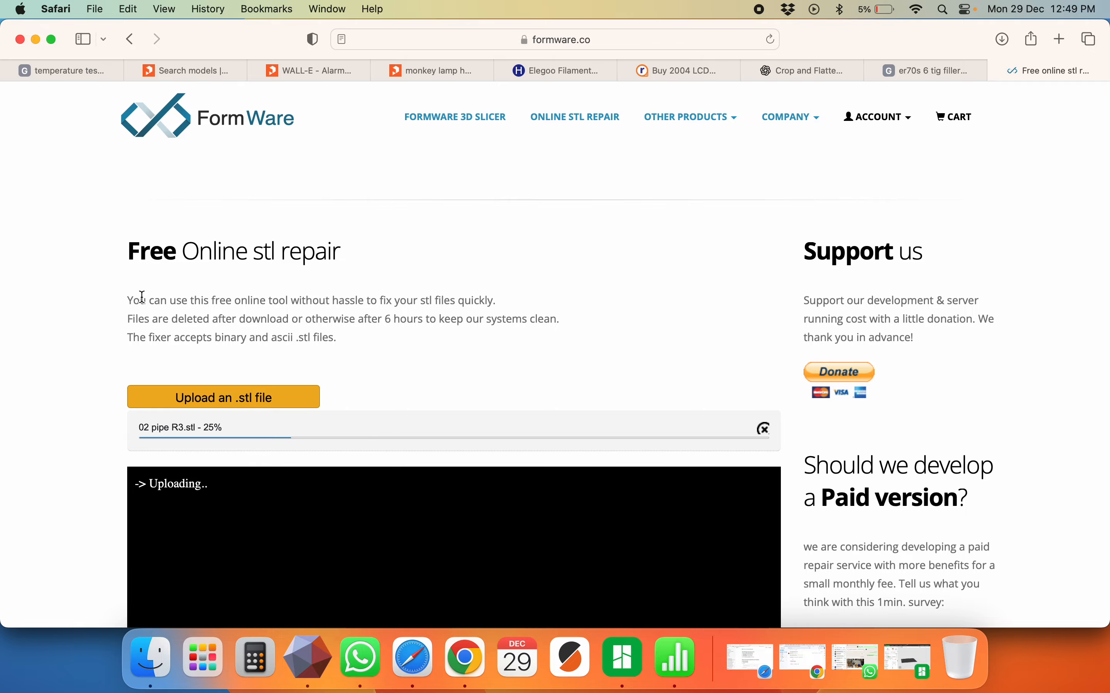
# Switch back to Meshmixer and load 03 cross.stl from the Finder folder in place of the pipe model
pyautogui.press('super+Tab')
pyautogui.click(482, 324)
pyautogui.click(320, 625)
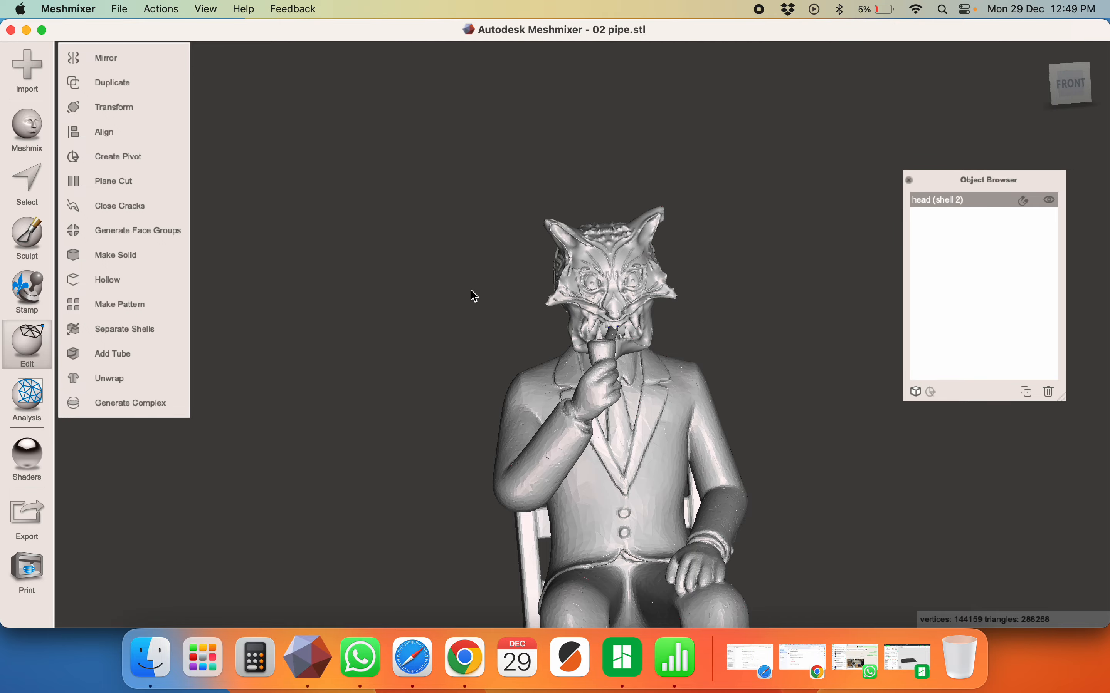
pyautogui.press('super+Tab')
pyautogui.moveTo(628, 125); pyautogui.dragTo(610, 338)
pyautogui.press('super+Tab')
pyautogui.click(578, 342)
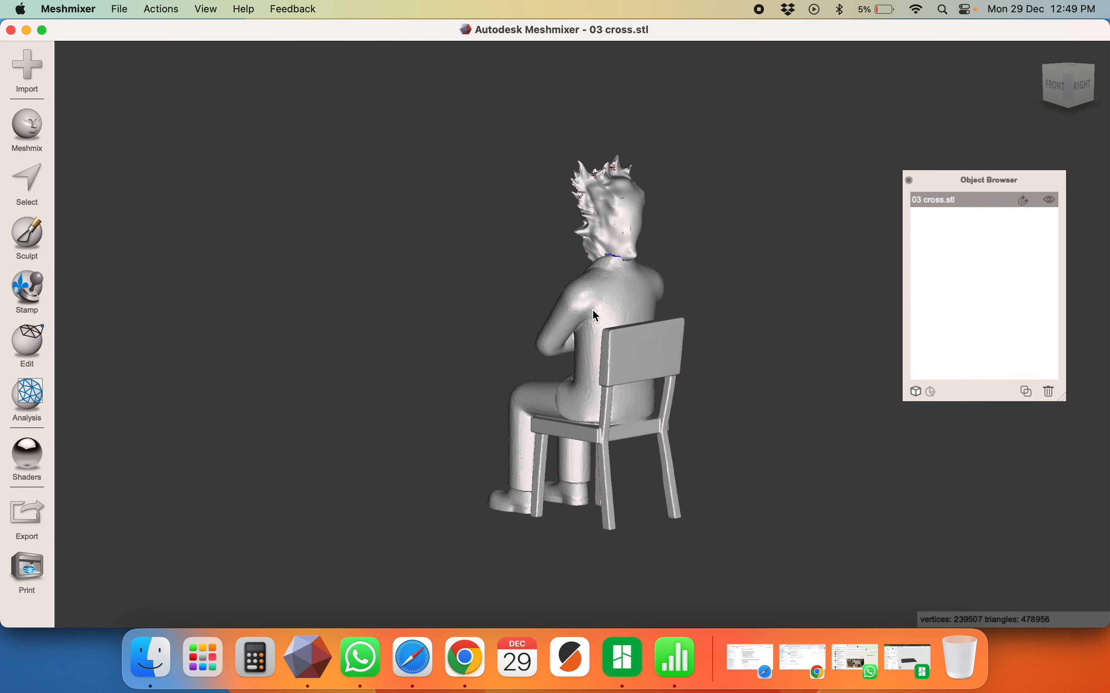
# Show the wireframe on the 03 cross model and inspect the head's mesh density from the front and side
pyautogui.moveTo(596, 316); pyautogui.dragTo(805, 289, button='right')
pyautogui.moveTo(762, 357); pyautogui.dragTo(750, 327, button='right')
pyautogui.press('w')
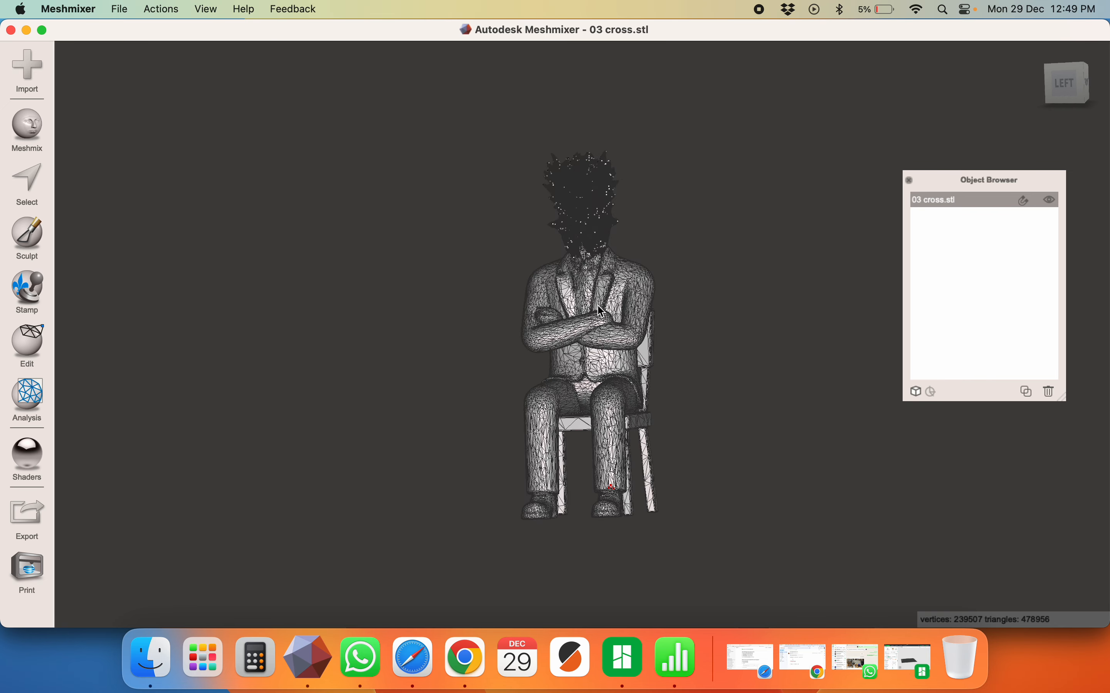
pyautogui.scroll(5, 595, 159)
pyautogui.press('c')
pyautogui.press('c')
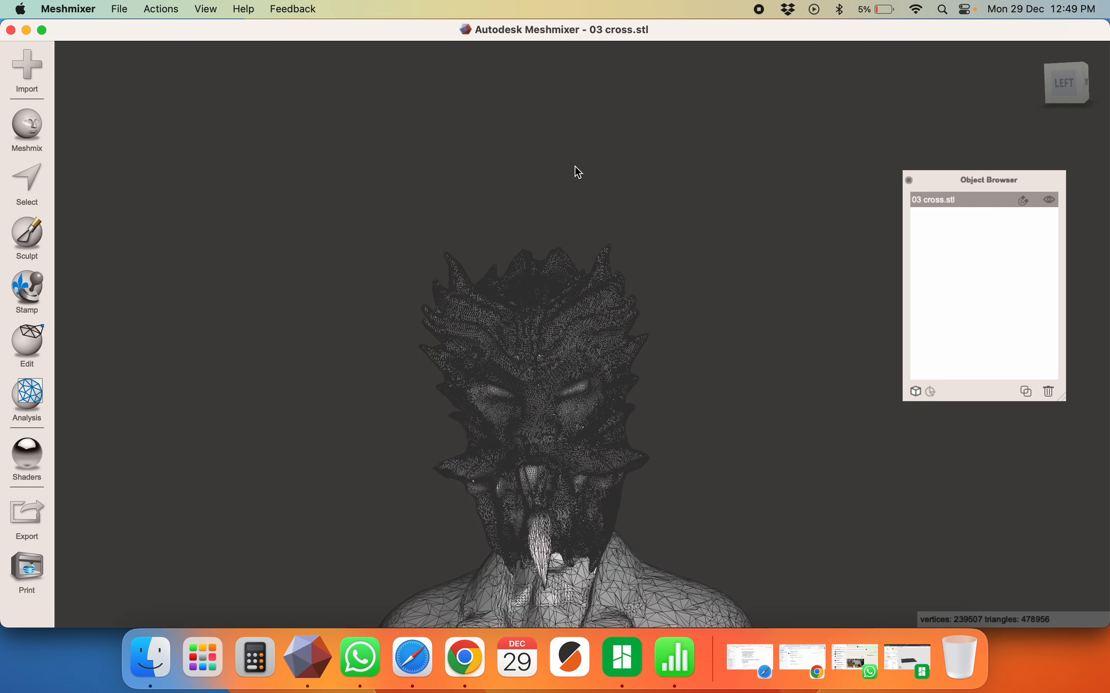
pyautogui.moveTo(545, 377); pyautogui.dragTo(399, 350, button='right')
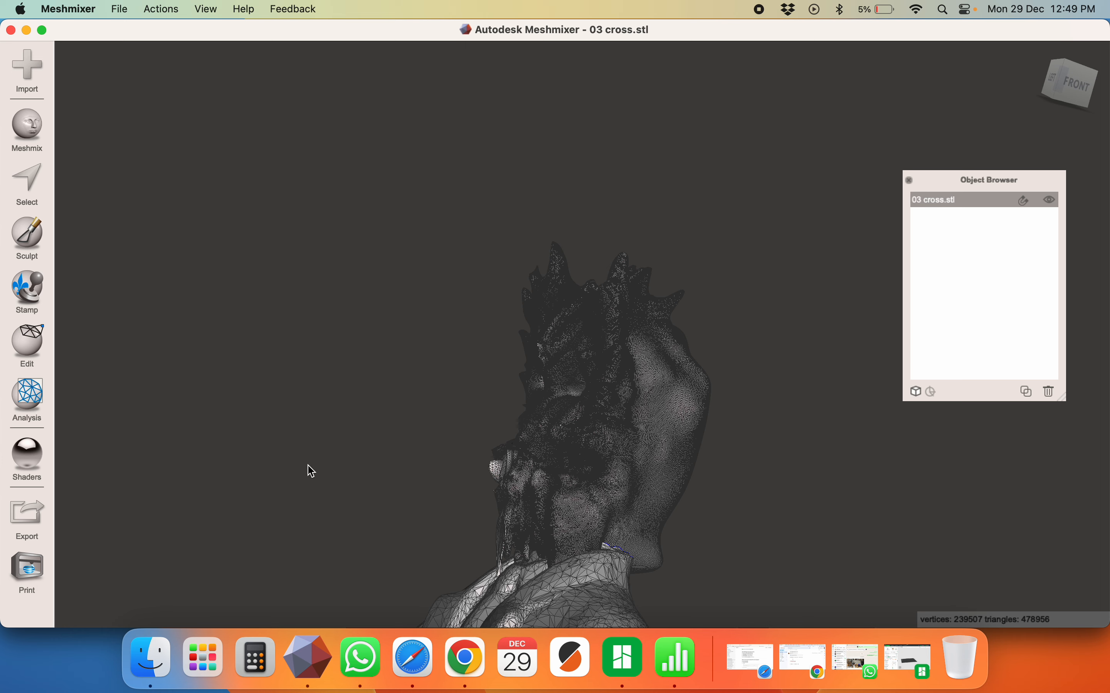
# Separate the 03 cross mesh into shells and turn off the wireframe display
pyautogui.click(15, 347)
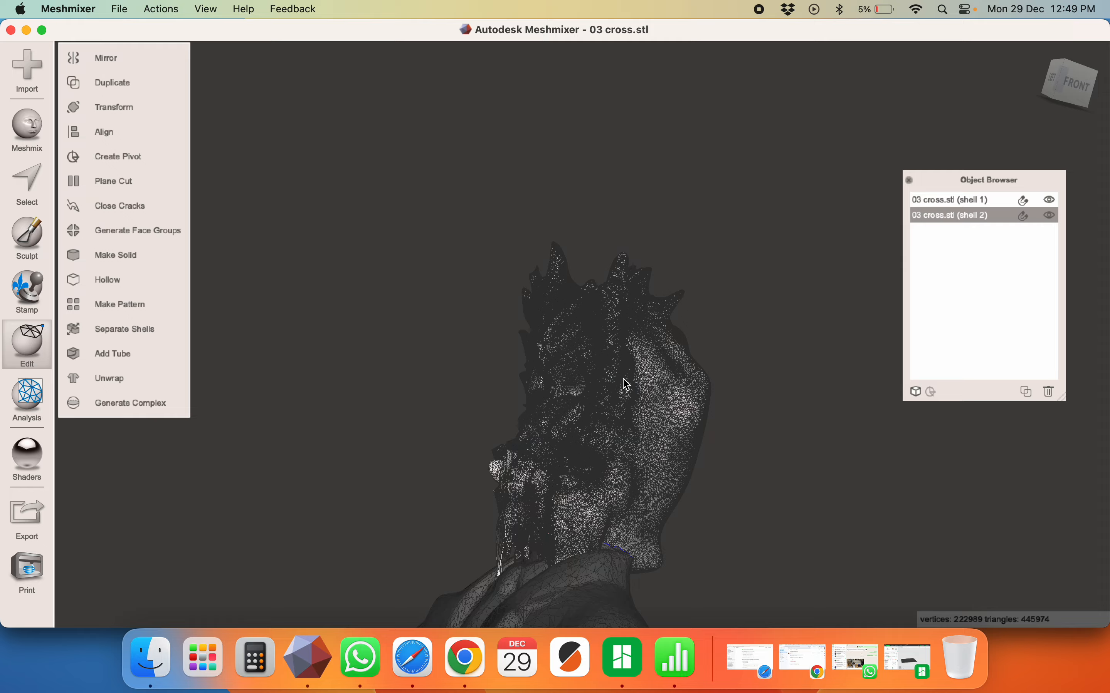
pyautogui.moveTo(627, 385); pyautogui.dragTo(699, 399, button='right')
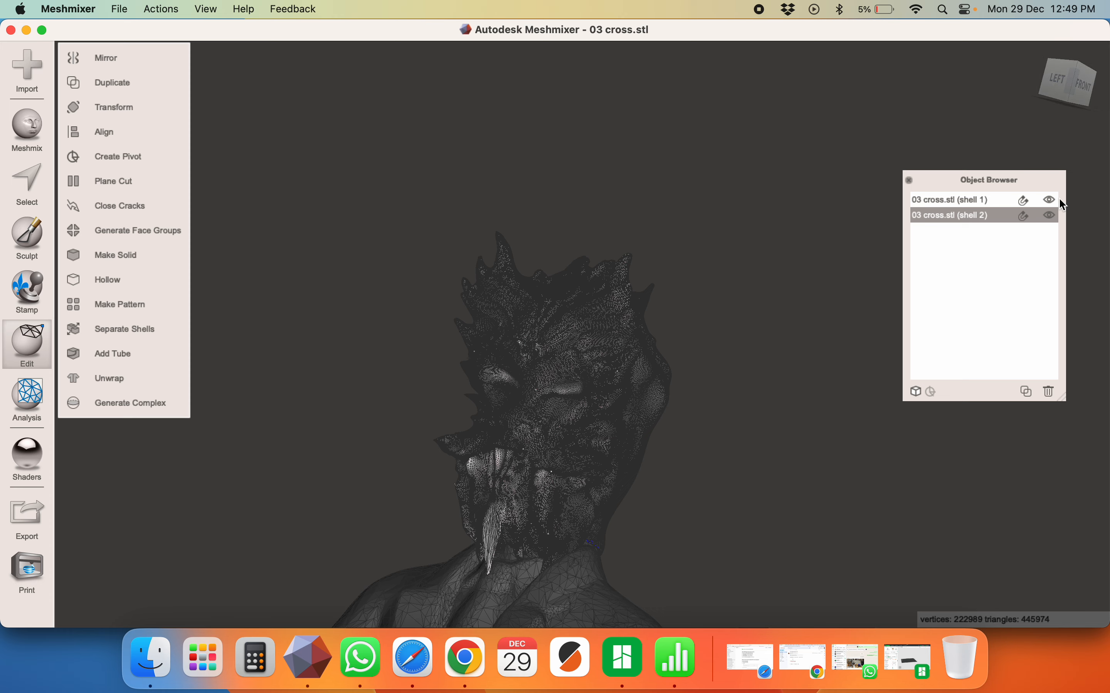
pyautogui.press('w')
pyautogui.scroll(-5, 236, 309)
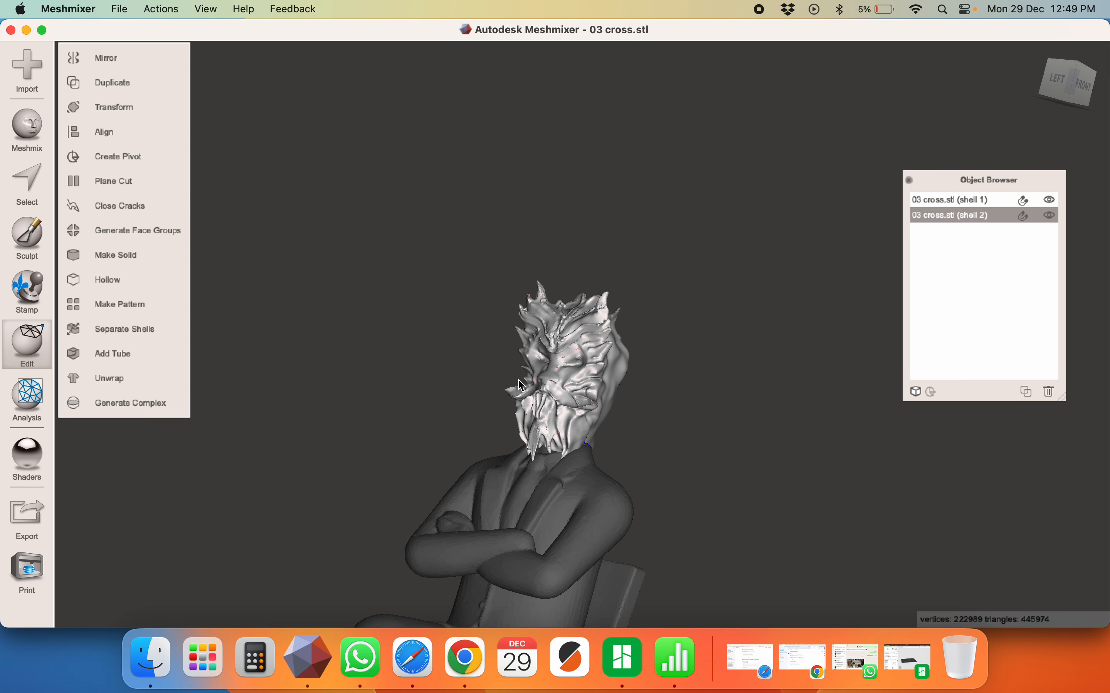
# Select the entire head shell of 03 cross and reduce it by 50 percent with shape-preserving reduction
pyautogui.press('s')
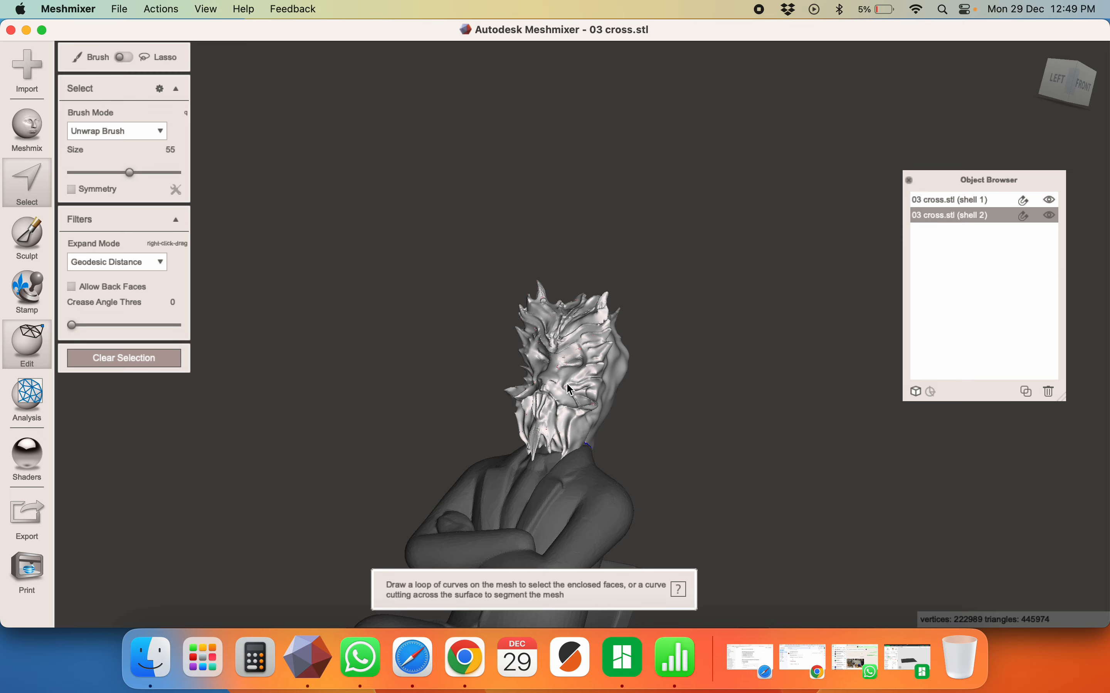
pyautogui.doubleClick(571, 390)
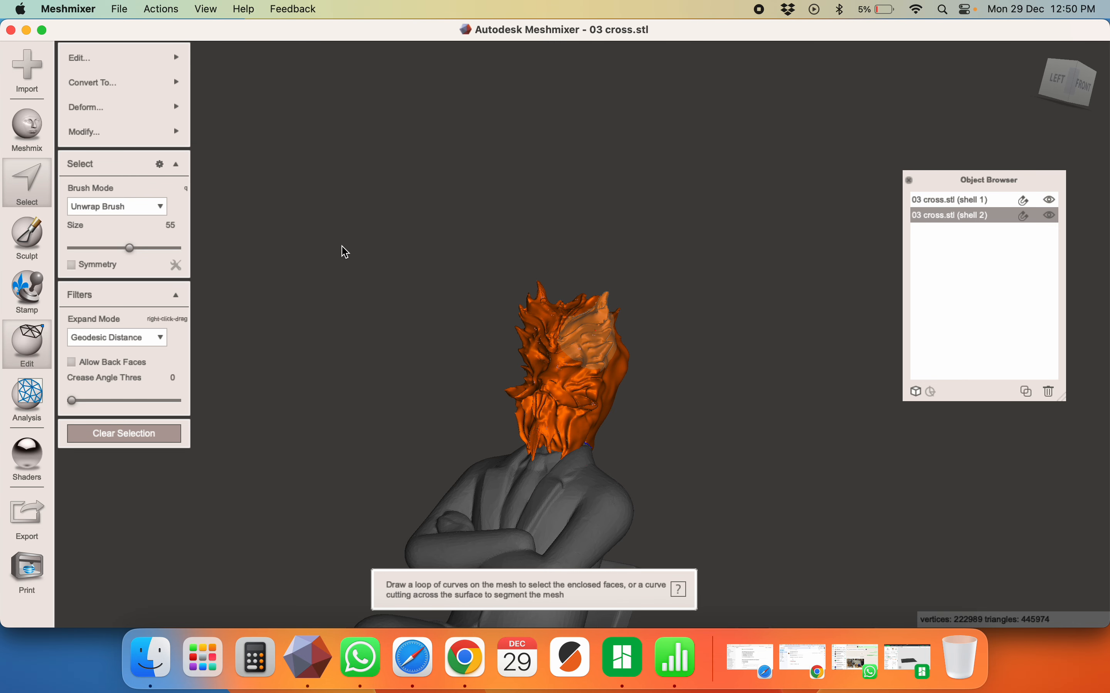
pyautogui.hotkey('shift', 'r')
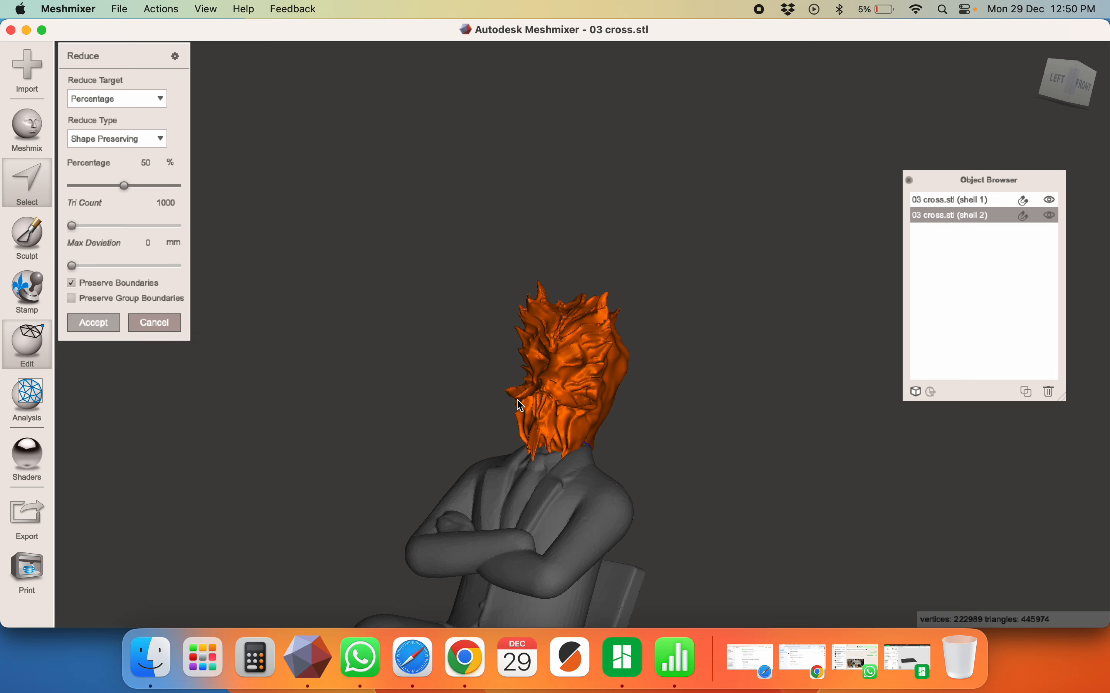
pyautogui.press('Return')
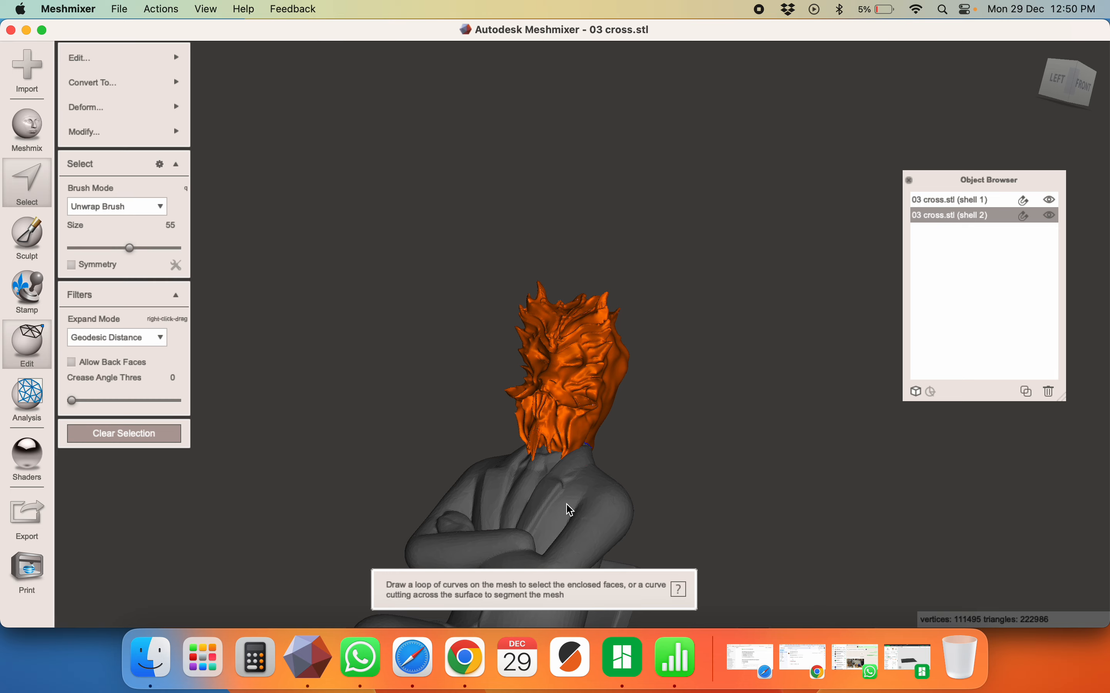
# Clear the face selection and combine the body shell and the reduced head shell of 03 cross into one mesh
pyautogui.moveTo(570, 504); pyautogui.dragTo(232, 447, button='right')
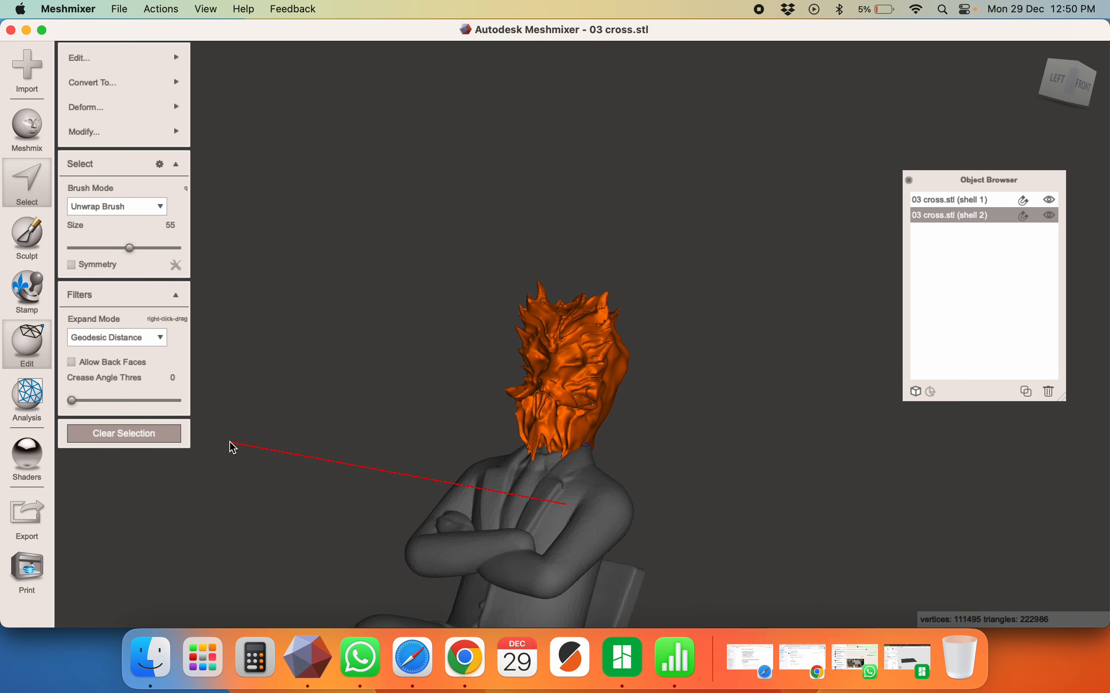
pyautogui.press('Escape')
pyautogui.keyDown('shift'); pyautogui.click(579, 499); pyautogui.keyUp('shift')
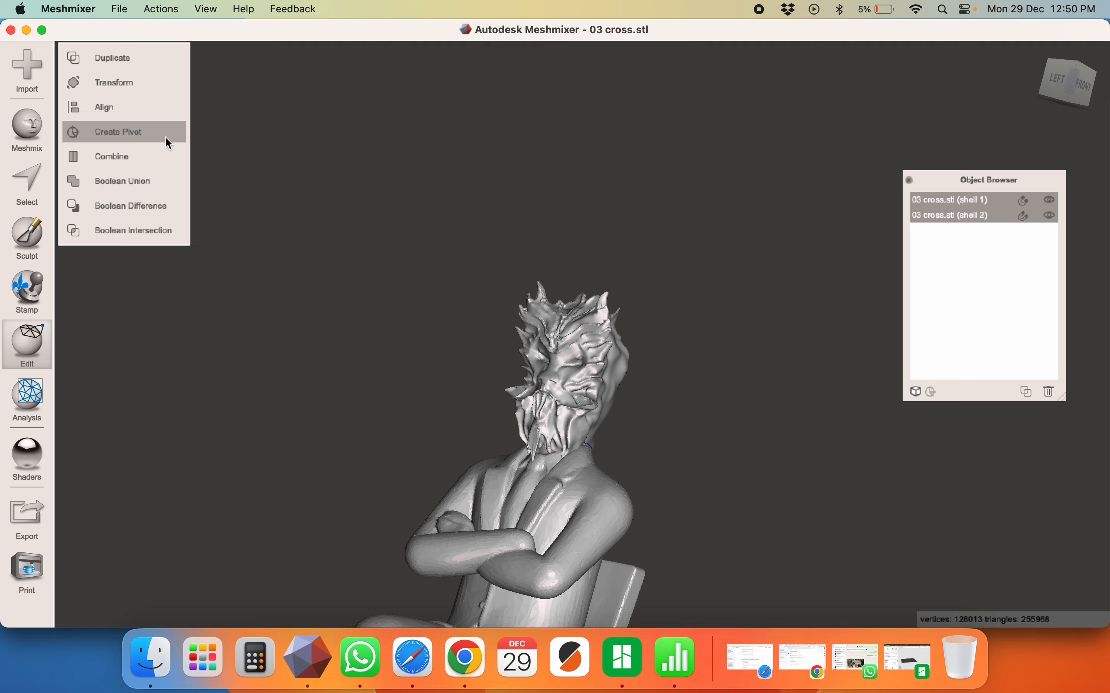
pyautogui.click(116, 158)
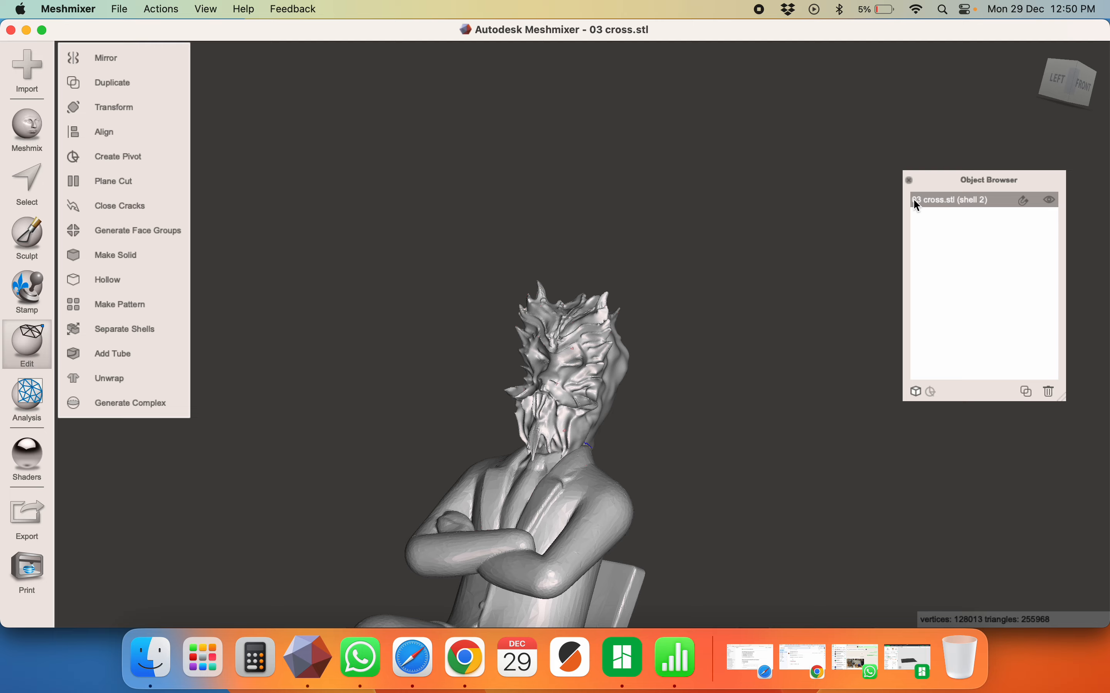
# Export the combined mesh in STL Binary Format under a new "03 cross R" revision name, continuing despite the non-manifold object
pyautogui.press('super+e')
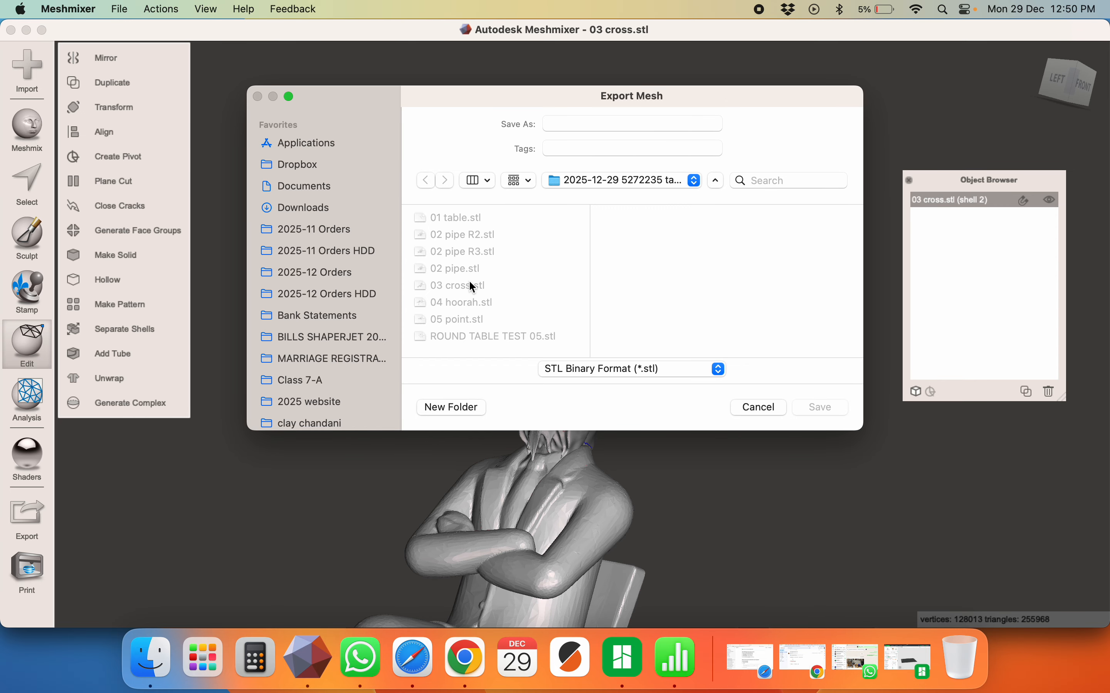
pyautogui.write('03 cross ')
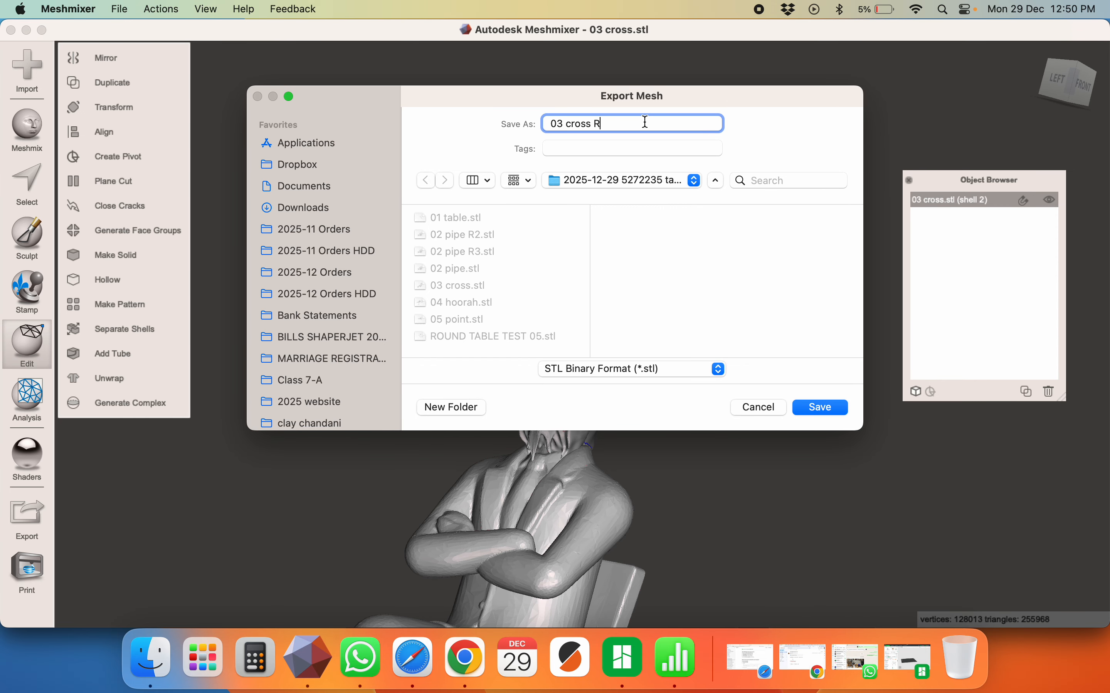
pyautogui.write('R')
pyautogui.press('Return')
pyautogui.click(626, 361)
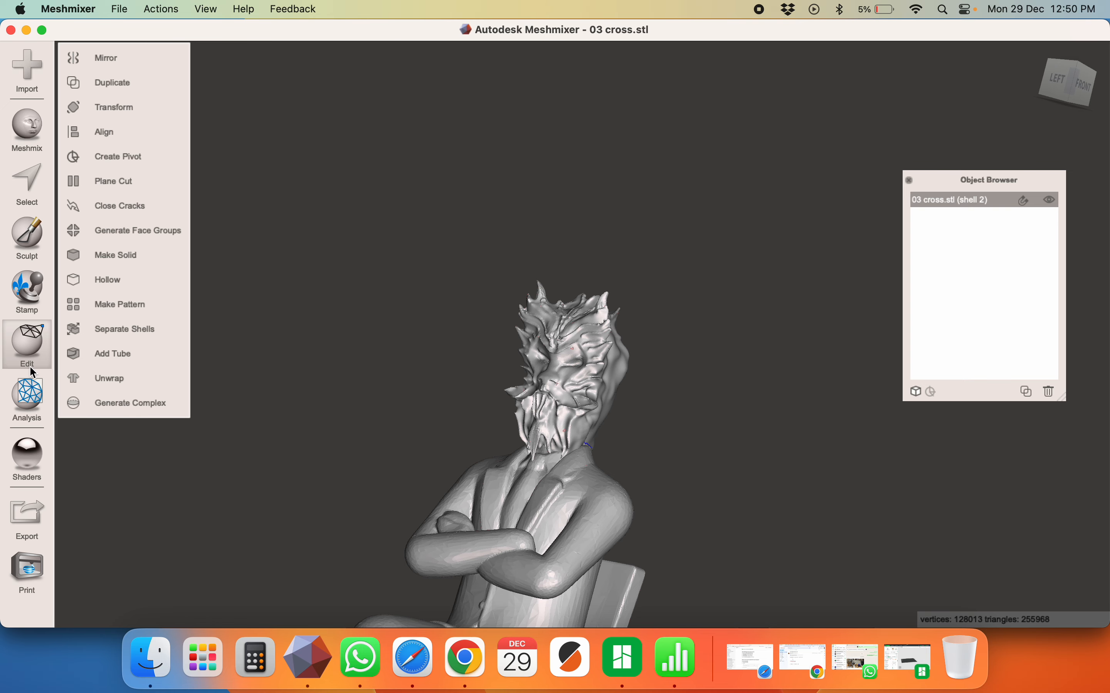
# Separate the 03 cross mesh into shells again and reduce the entire head shell by 50 percent with shape-preserving reduction
pyautogui.click(128, 325)
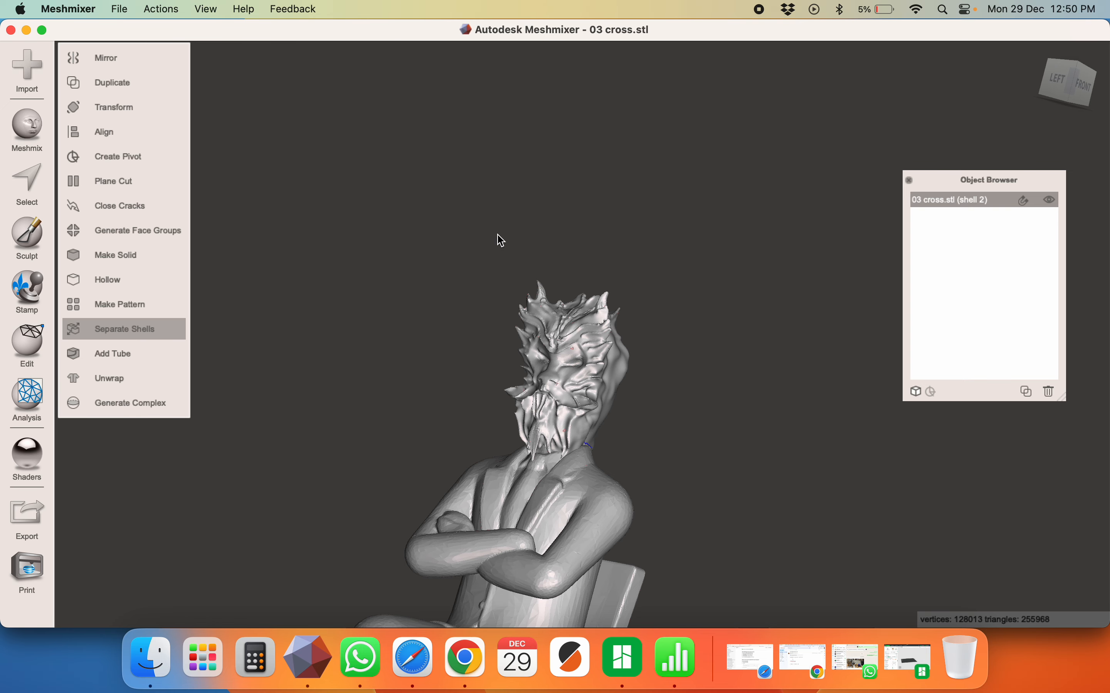
pyautogui.press('s')
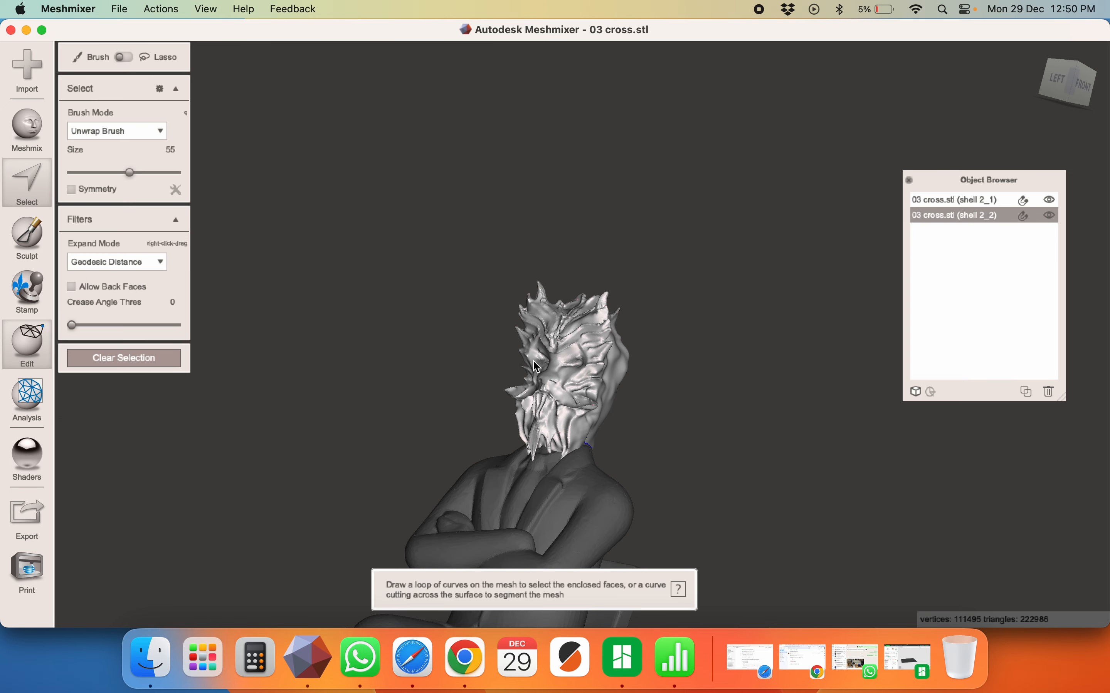
pyautogui.doubleClick(537, 367)
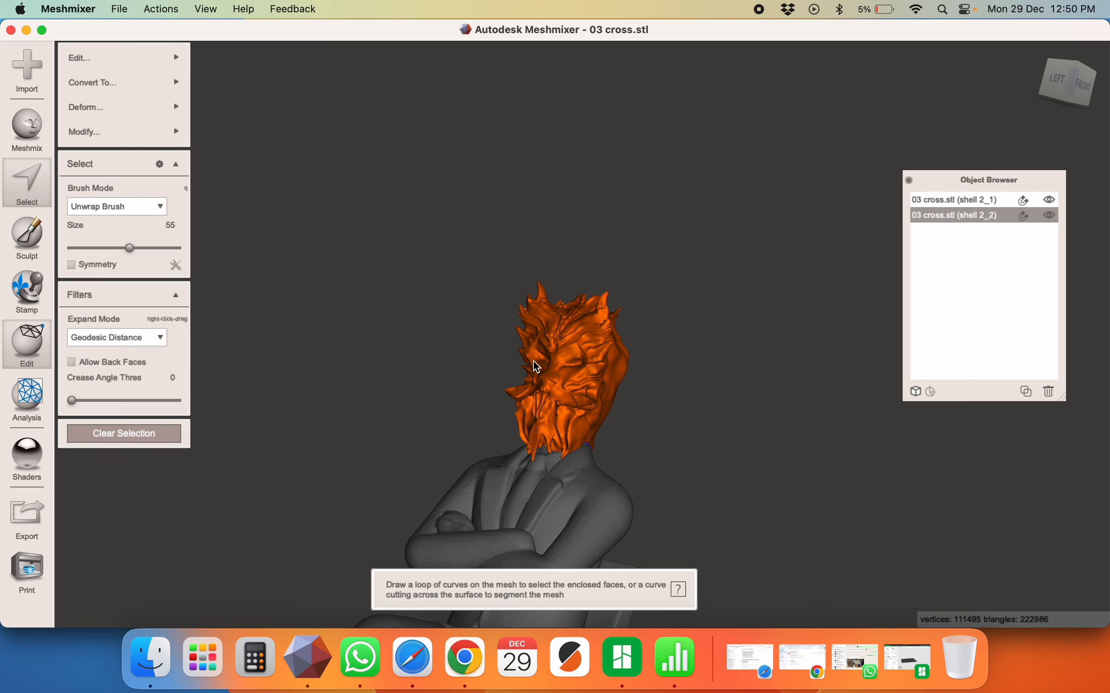
pyautogui.hotkey('shift', 'r')
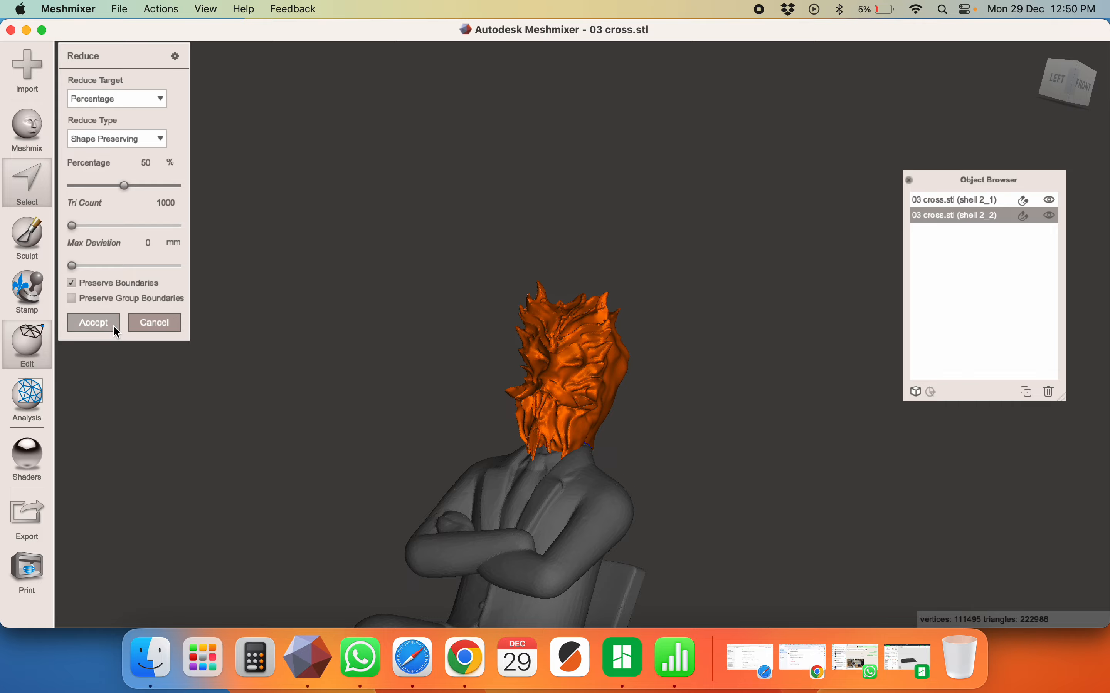
pyautogui.click(114, 326)
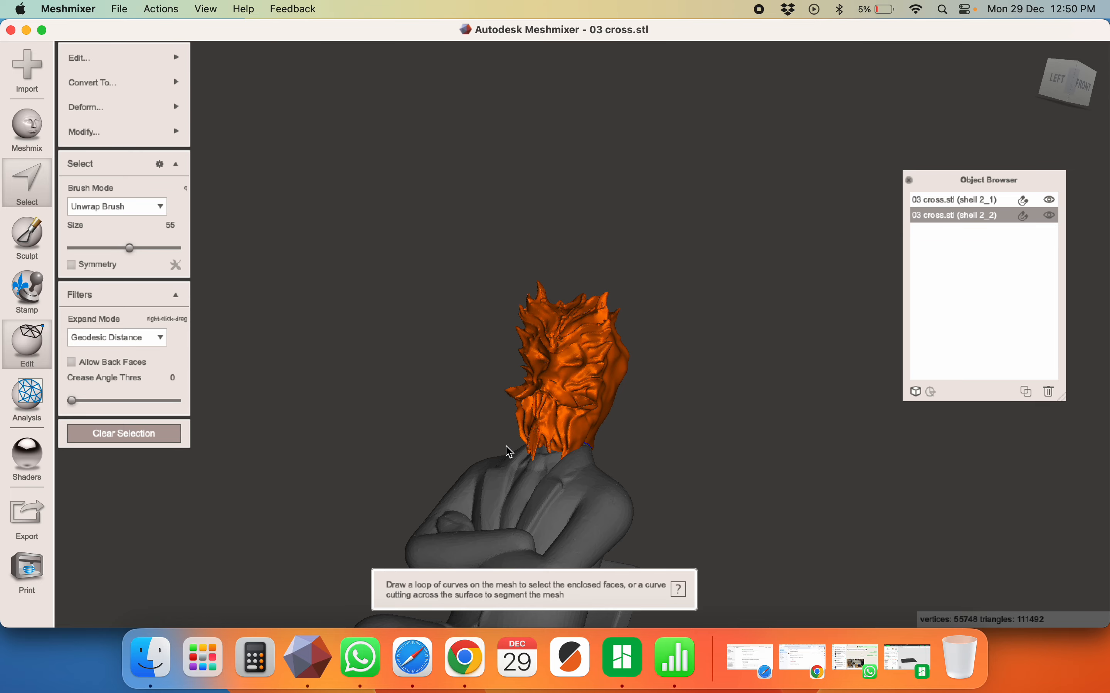
pyautogui.press('Escape')
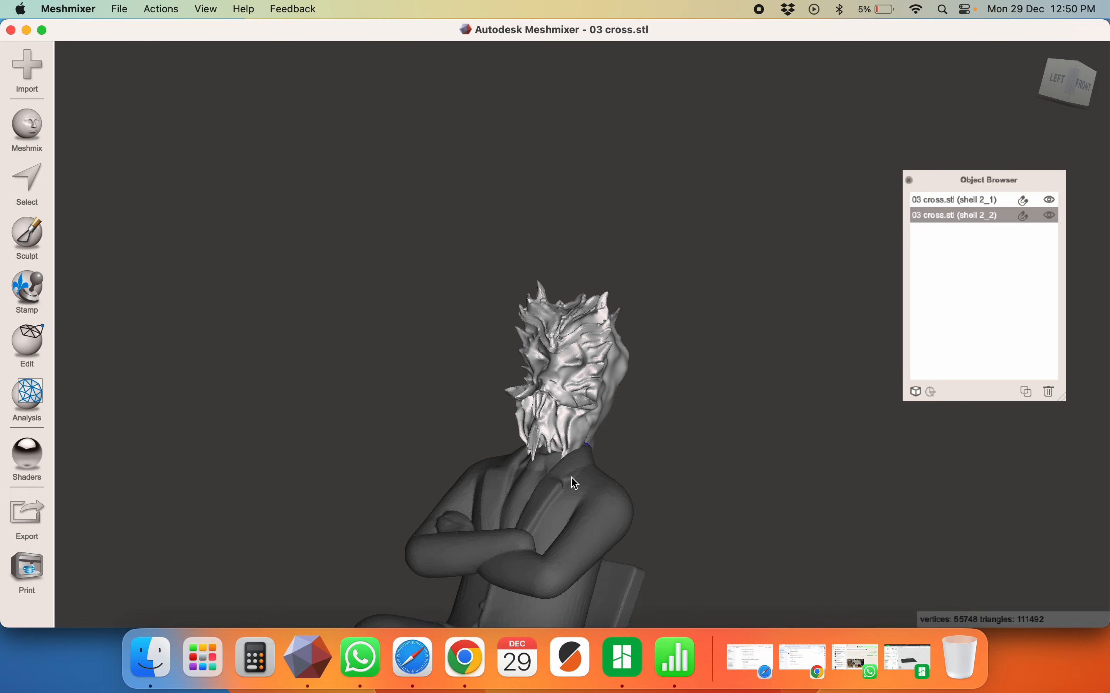
# Check the reduced head's density in wireframe, and combine the head and body shells of 03 cross into one mesh
pyautogui.press('w')
pyautogui.scroll(5, 577, 484)
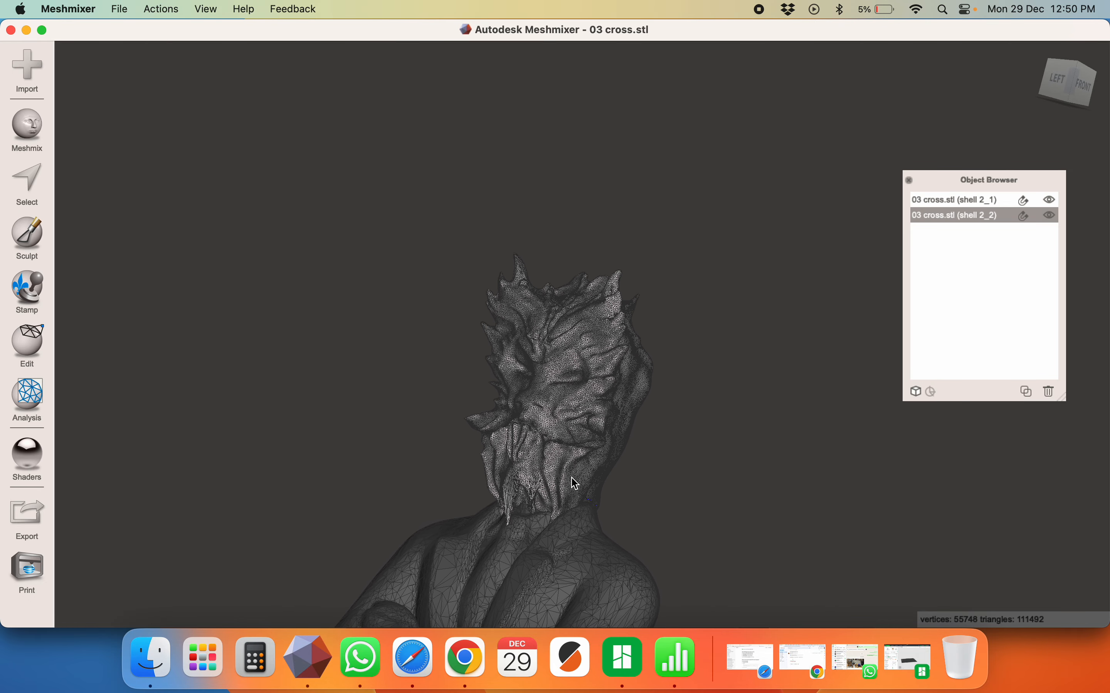
pyautogui.press('w')
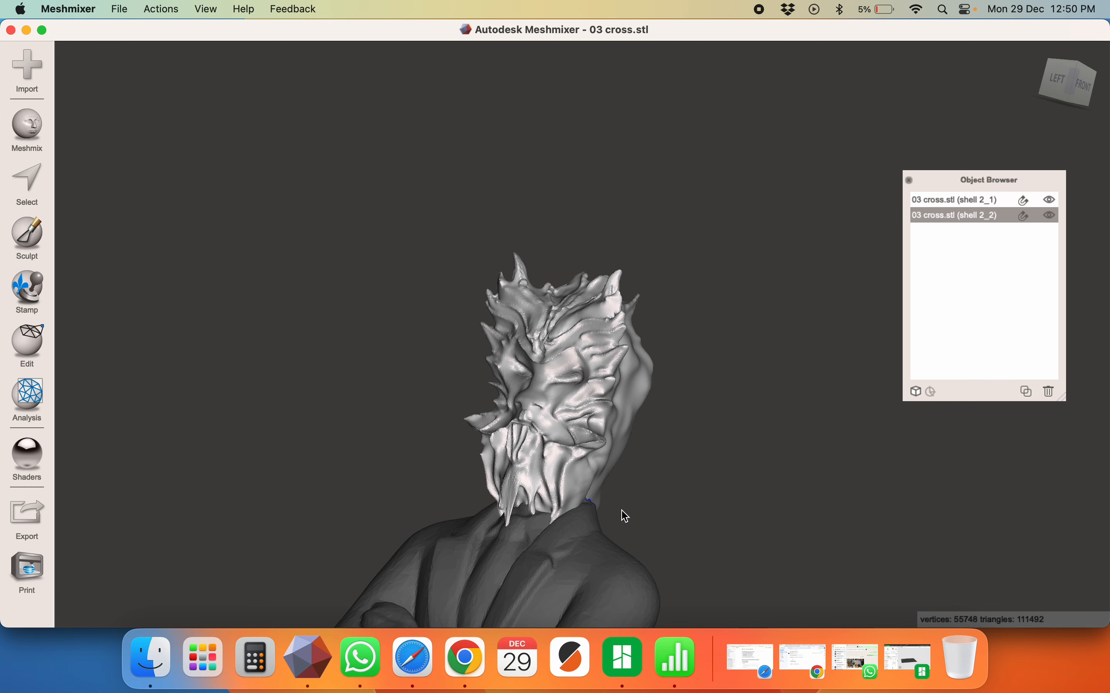
pyautogui.keyDown('shift'); pyautogui.click(554, 570); pyautogui.keyUp('shift')
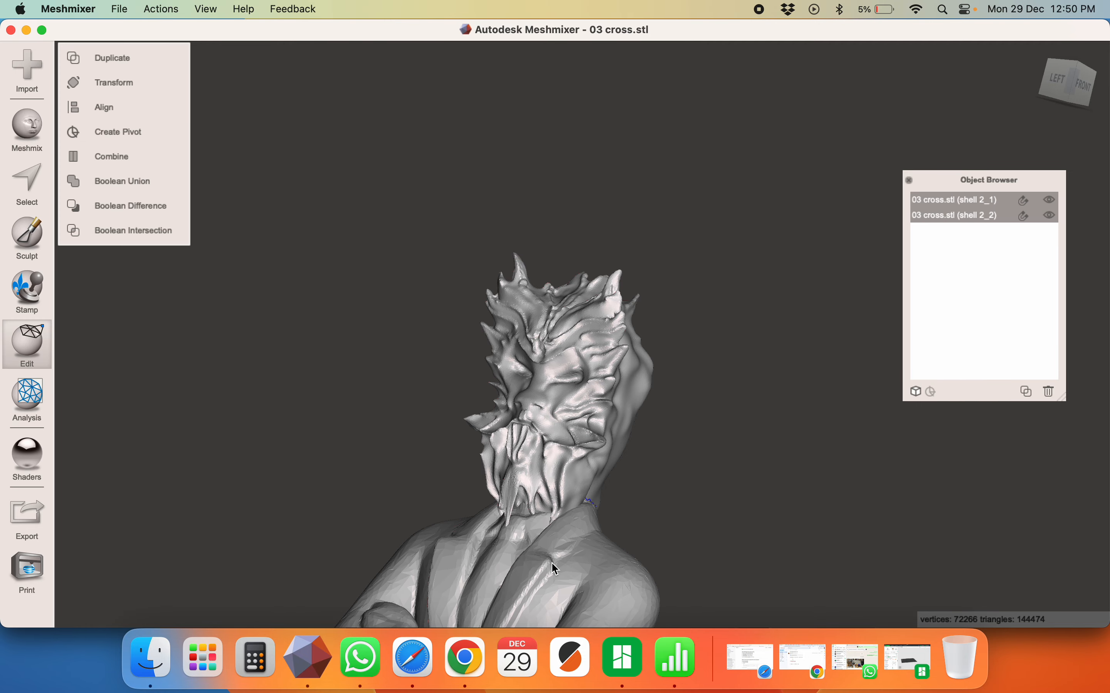
pyautogui.click(116, 166)
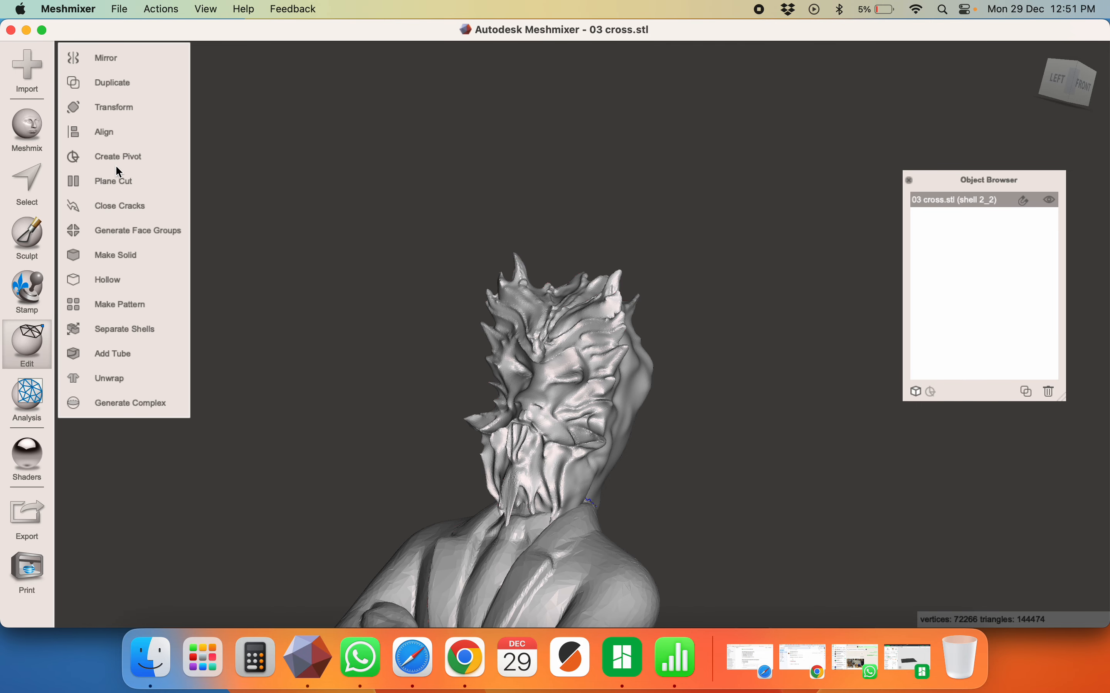
# Export the combined mesh in STL Binary Format as 03 cross R2, continuing despite the non-manifold object
pyautogui.press('super+e')
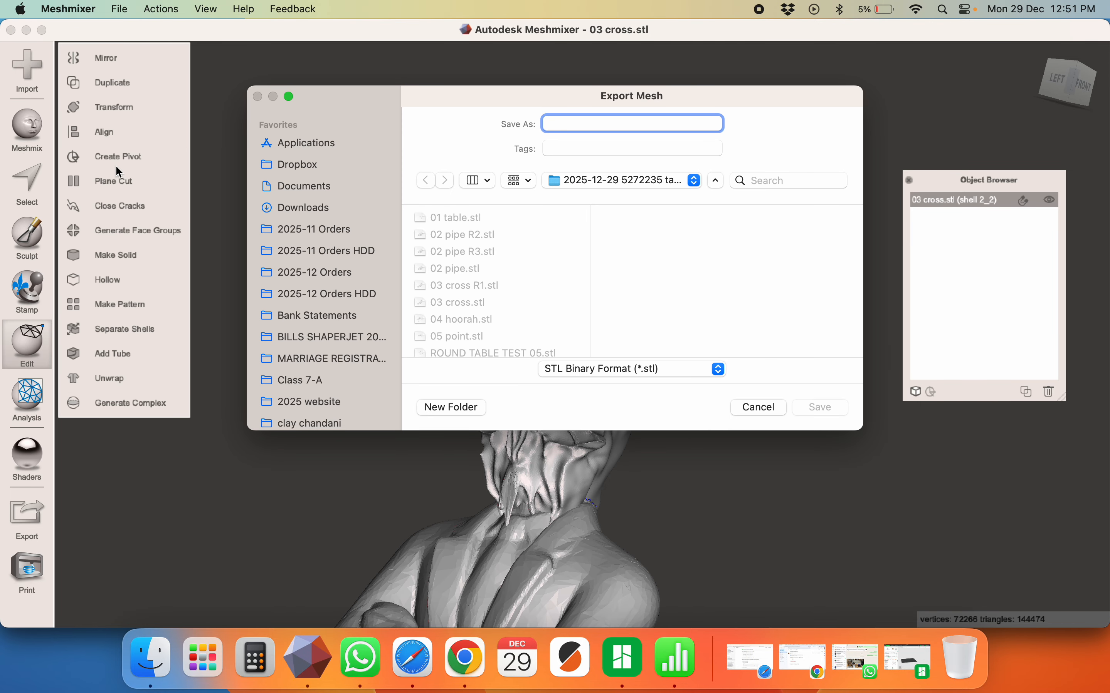
pyautogui.click(468, 284)
pyautogui.click(629, 124)
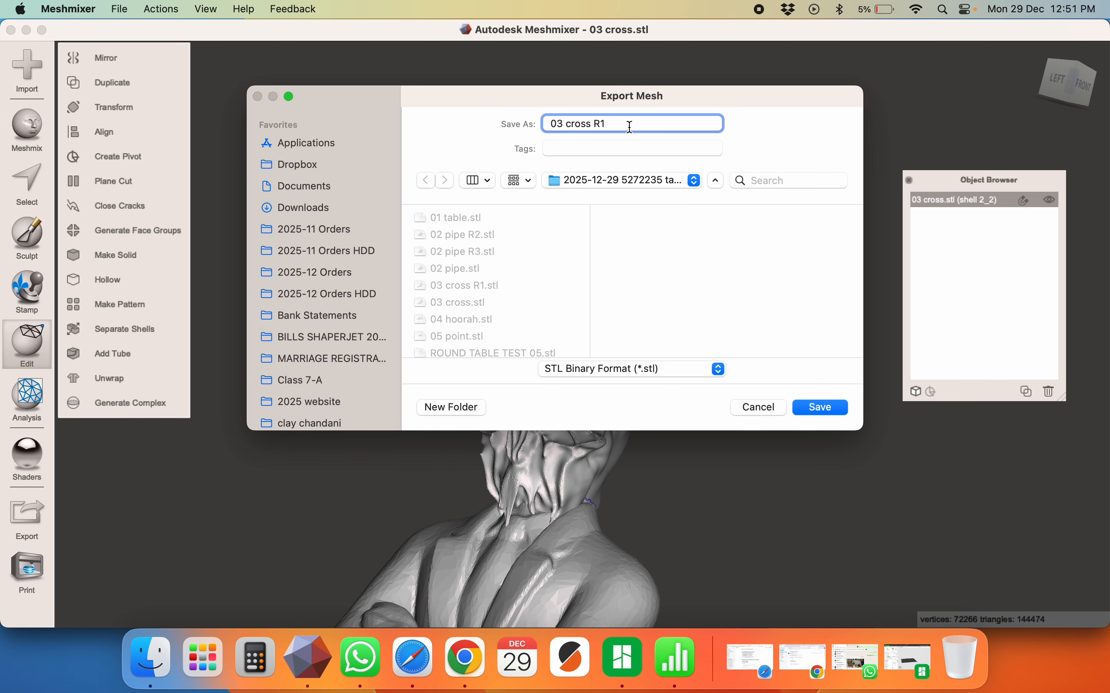
pyautogui.write('2')
pyautogui.press('Return')
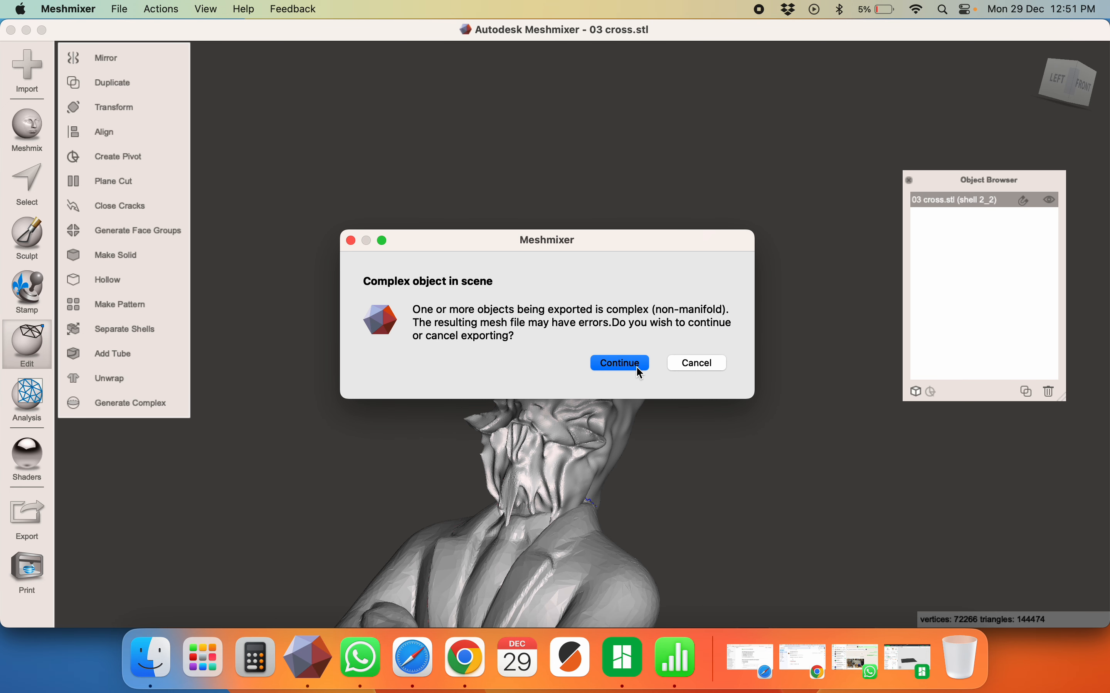
pyautogui.click(637, 365)
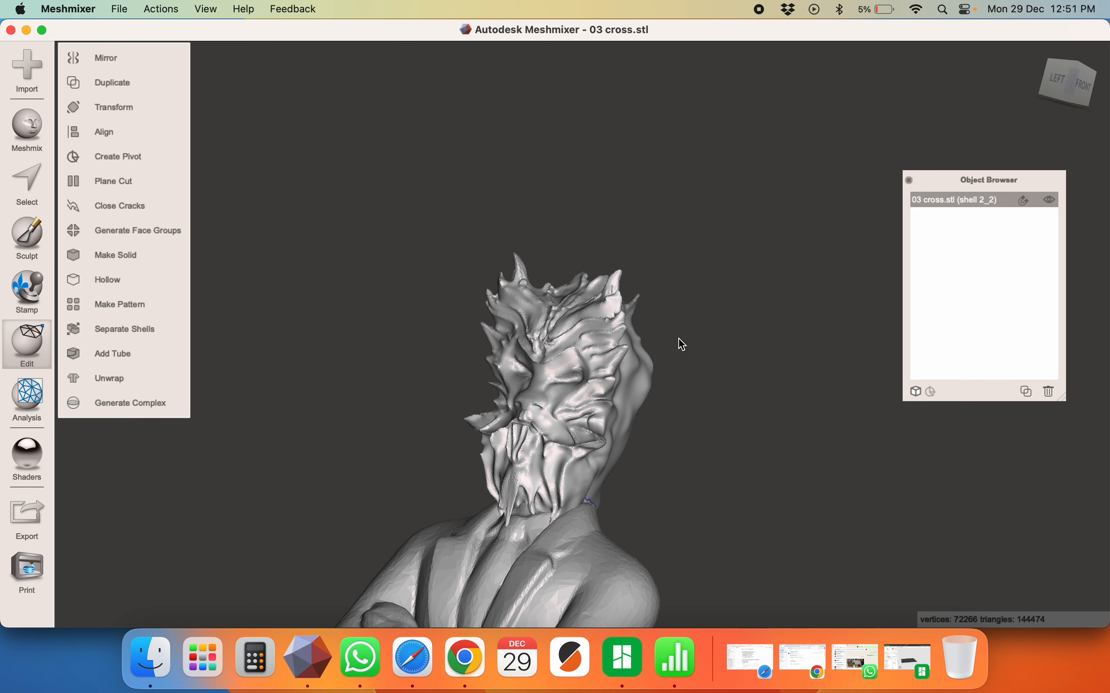
# Switch to Safari and check the progress of the 02 pipe R3.stl repair on the online STL repair page
pyautogui.press('super+Tab')
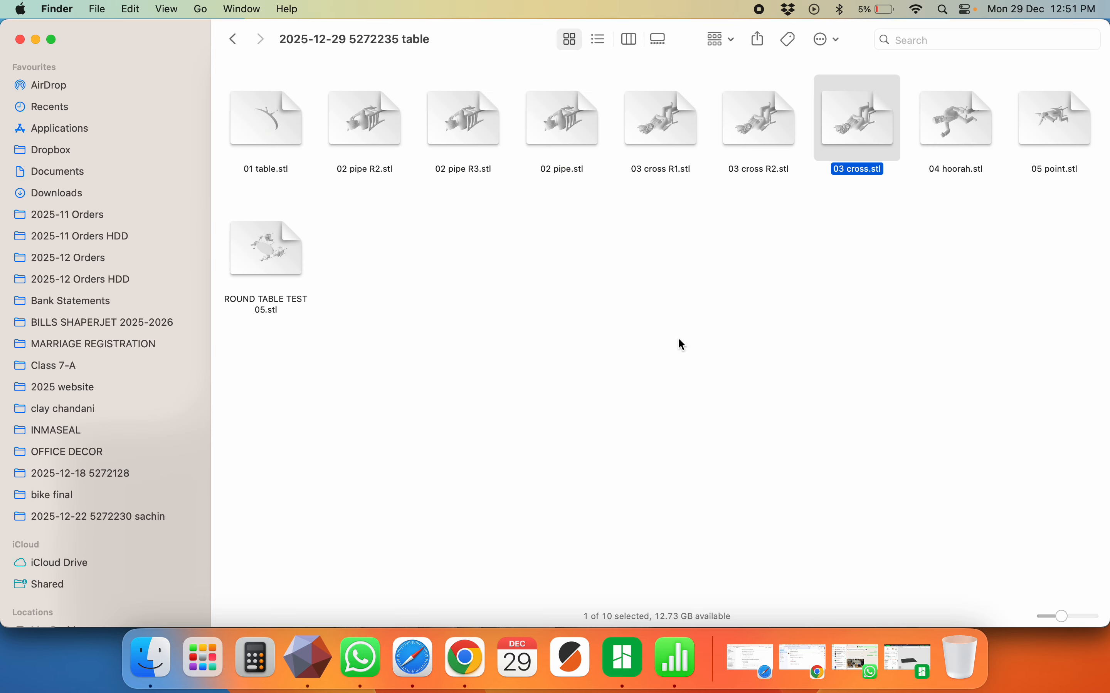
pyautogui.click(424, 668)
pyautogui.scroll(-5, 471, 298)
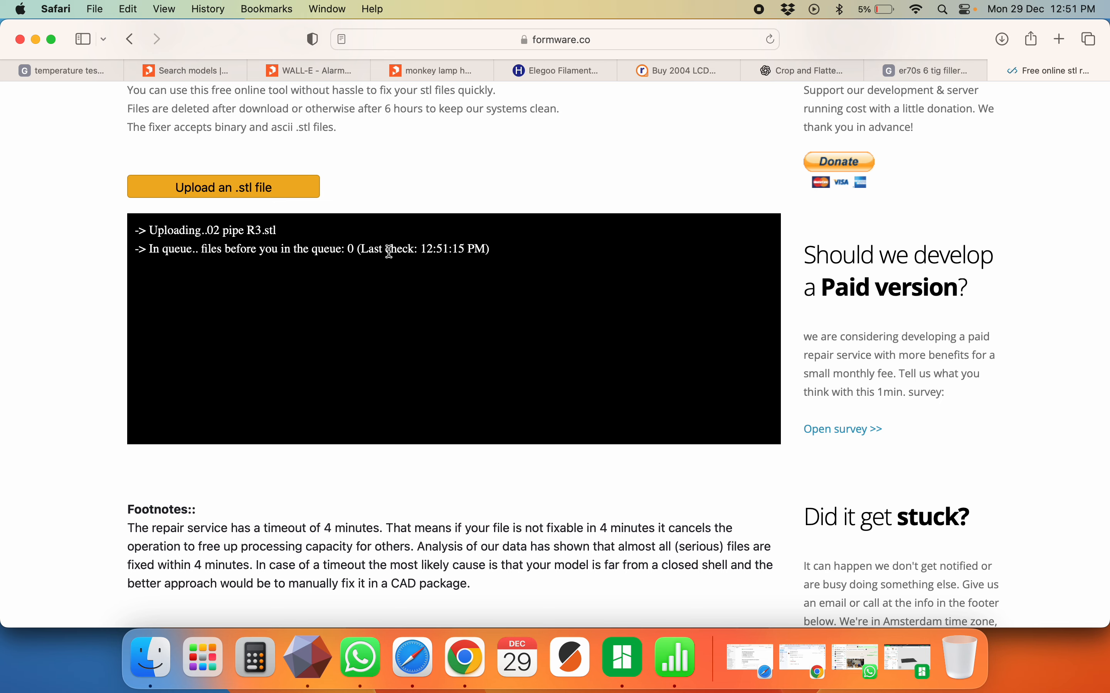
# Switch to Finder and load 04 hoorah.stl from the order folder into Meshmixer, replacing the current scene
pyautogui.press('super+Tab')
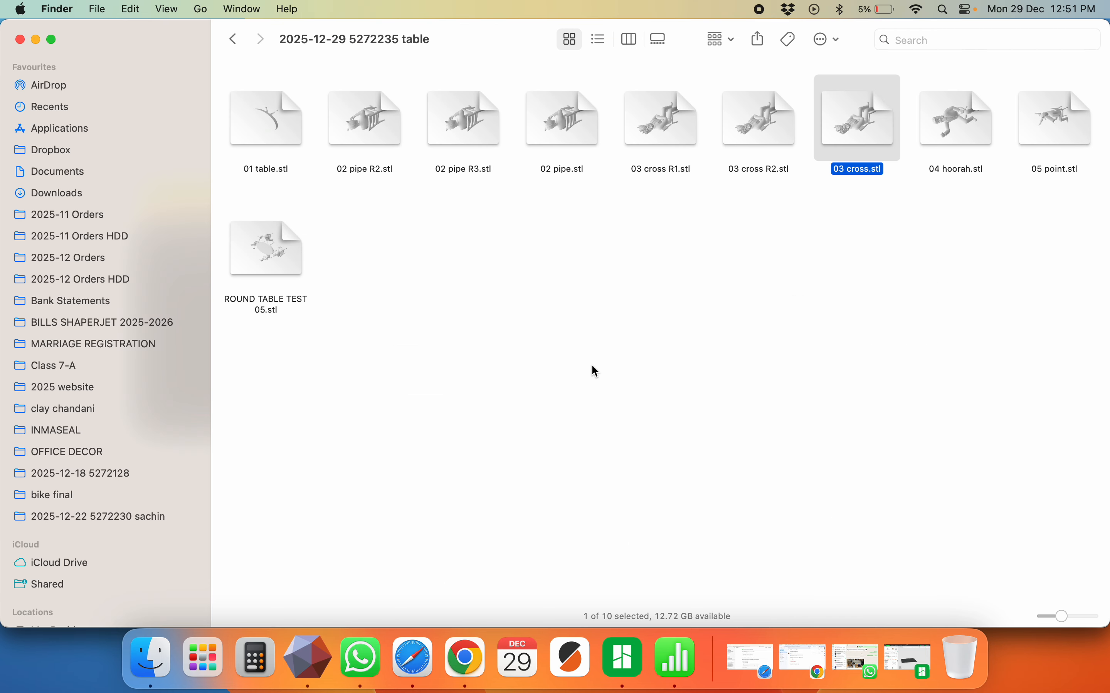
pyautogui.click(955, 120)
pyautogui.click(1050, 119)
pyautogui.click(927, 135)
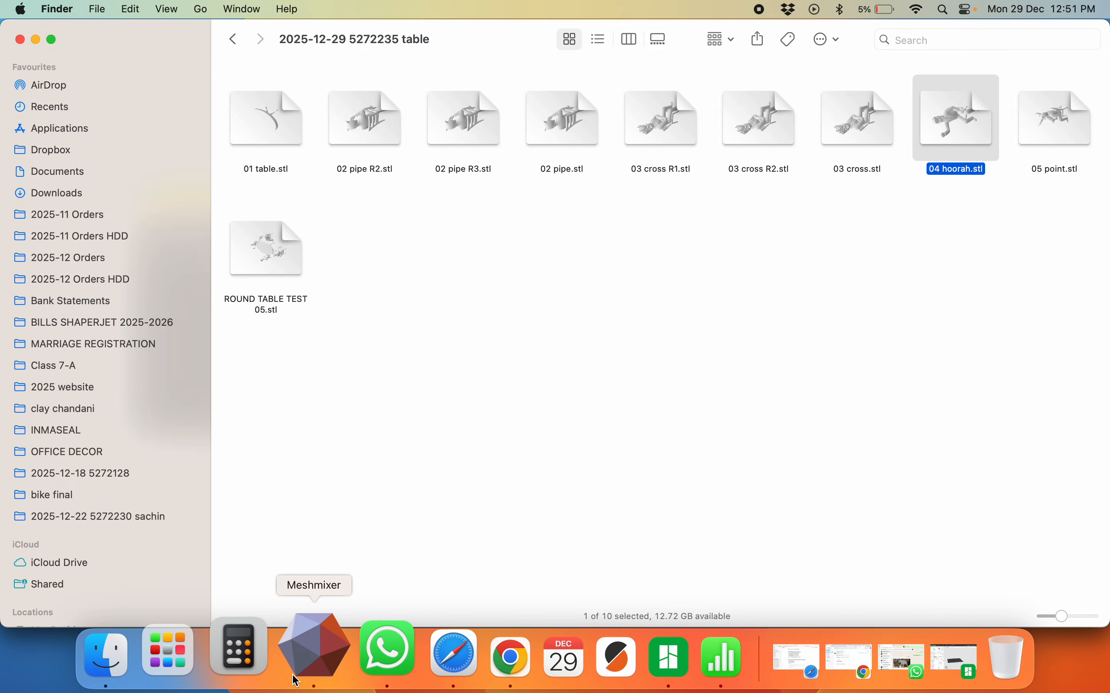
pyautogui.click(308, 656)
pyautogui.press('super+Tab')
pyautogui.moveTo(954, 115); pyautogui.dragTo(510, 296)
pyautogui.press('super+Tab')
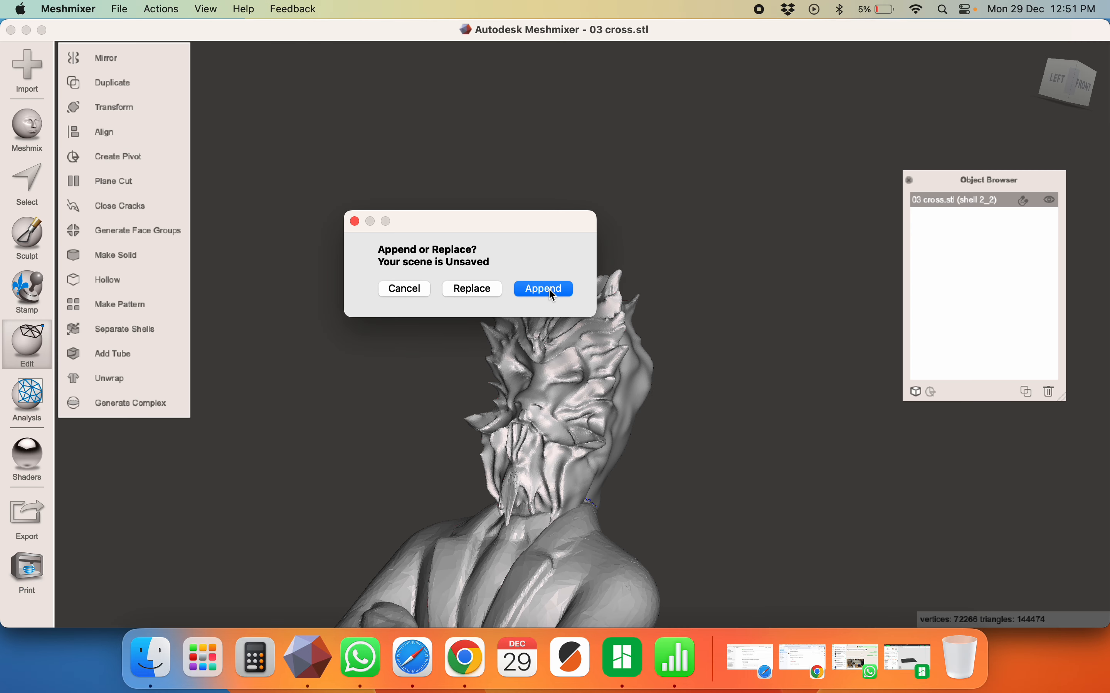
pyautogui.click(487, 289)
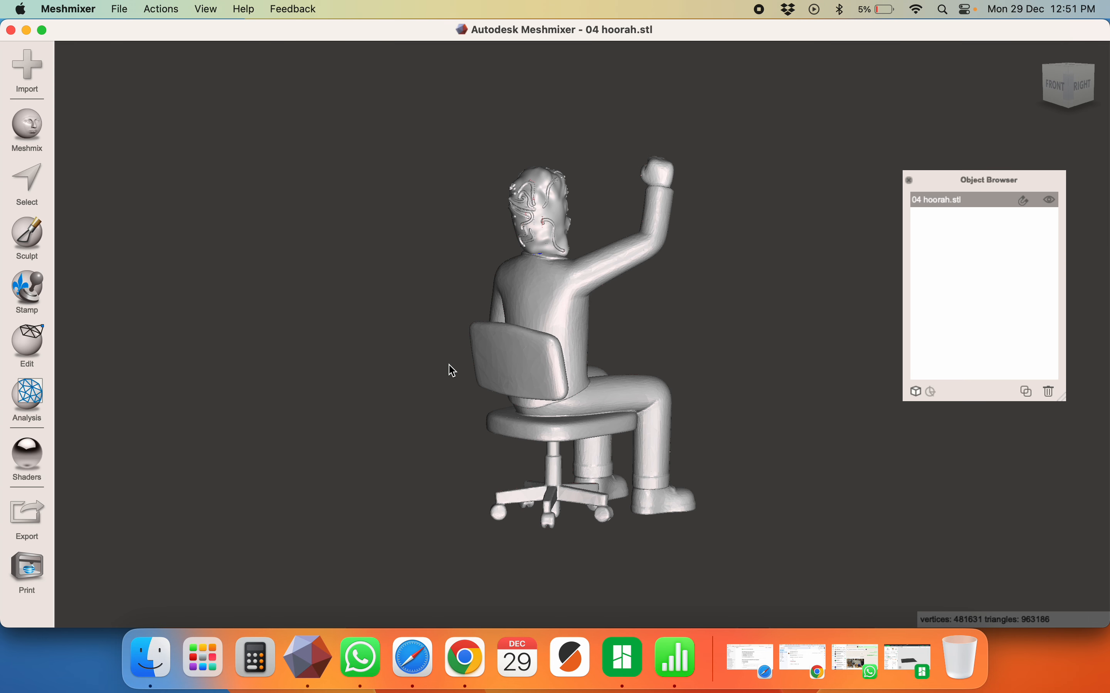
# Inspect the wireframe density of the 04 hoorah figure and separate its mesh into shells
pyautogui.moveTo(593, 382); pyautogui.dragTo(379, 376, button='right')
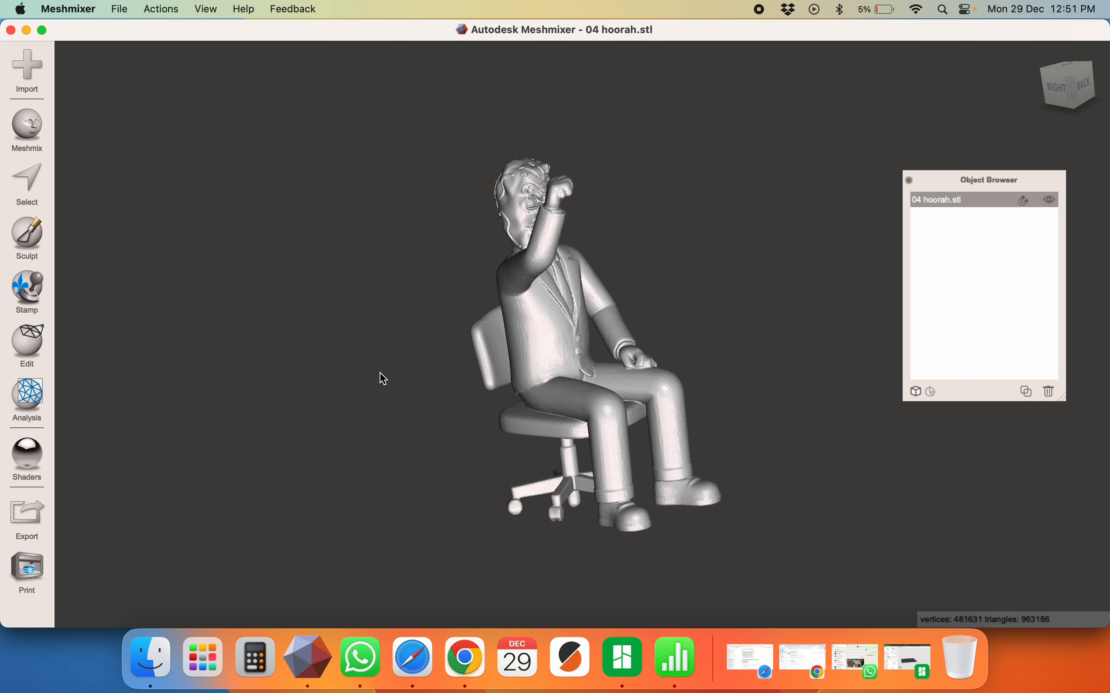
pyautogui.scroll(5, 619, 351)
pyautogui.moveTo(618, 351); pyautogui.dragTo(670, 310, button='right')
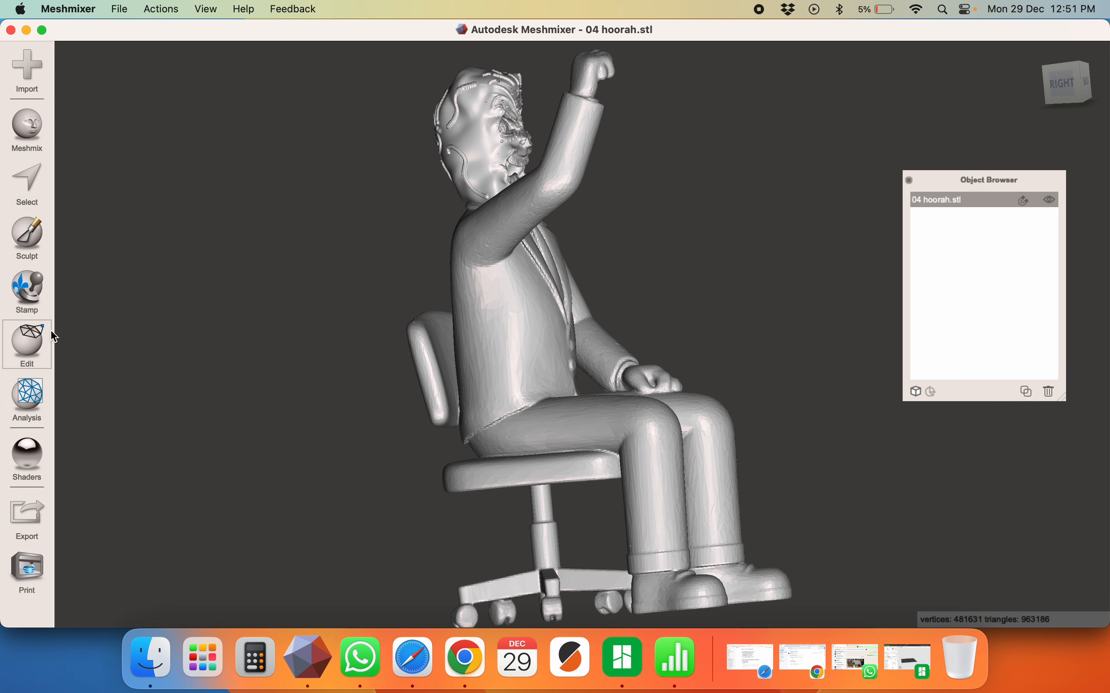
pyautogui.press('w')
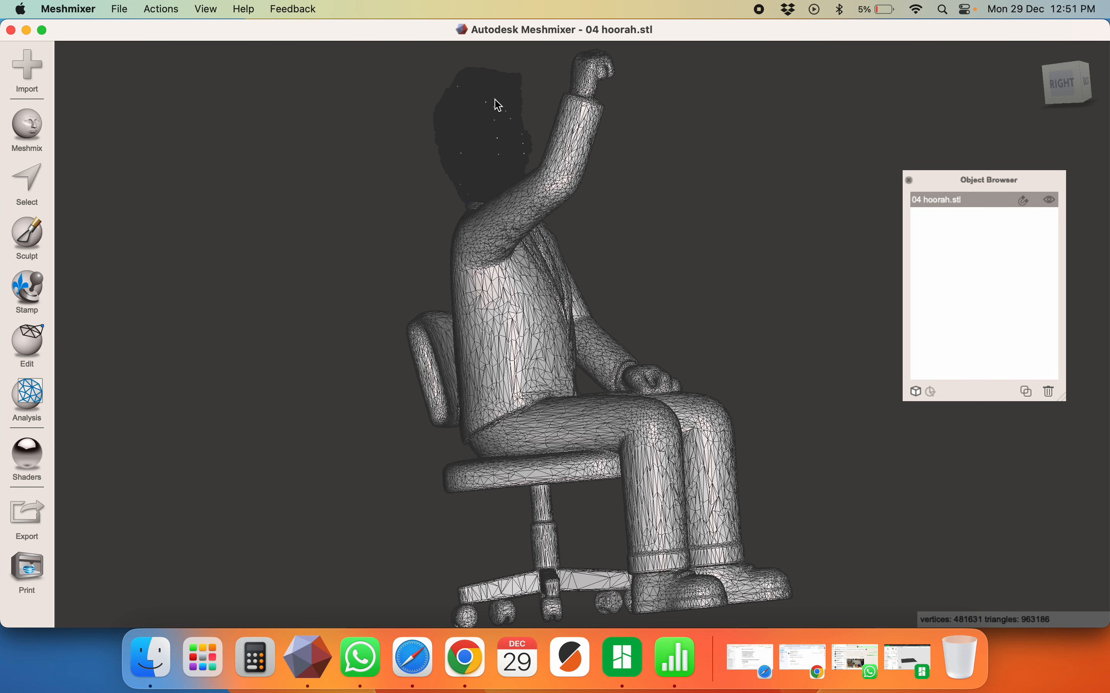
pyautogui.press('w')
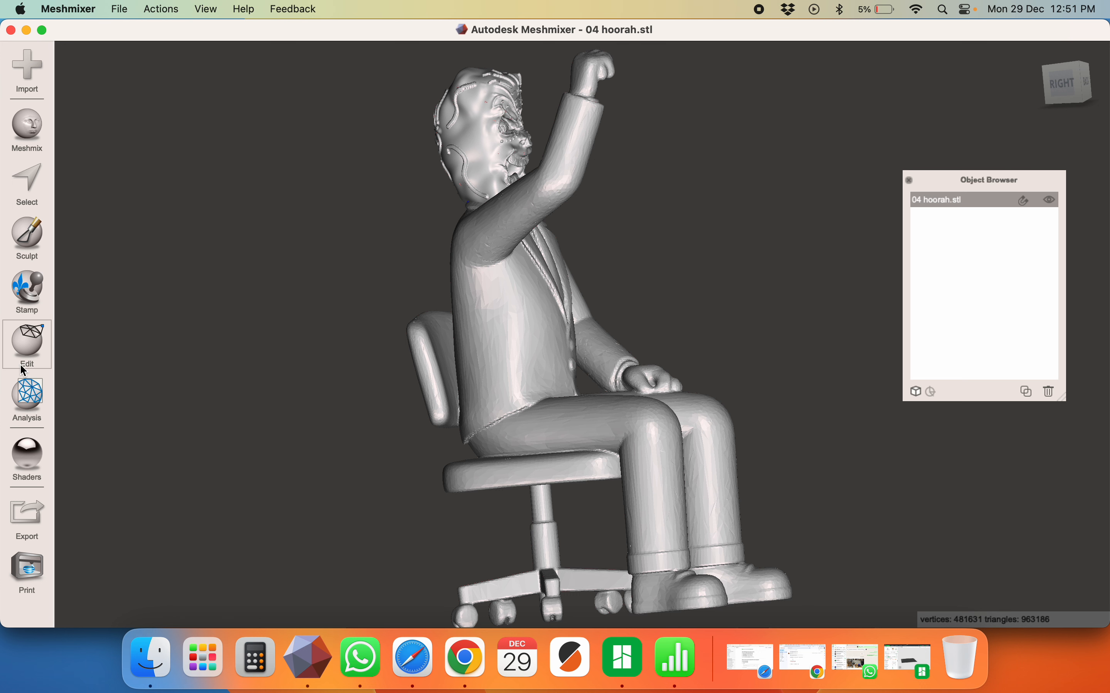
pyautogui.moveTo(25, 363)
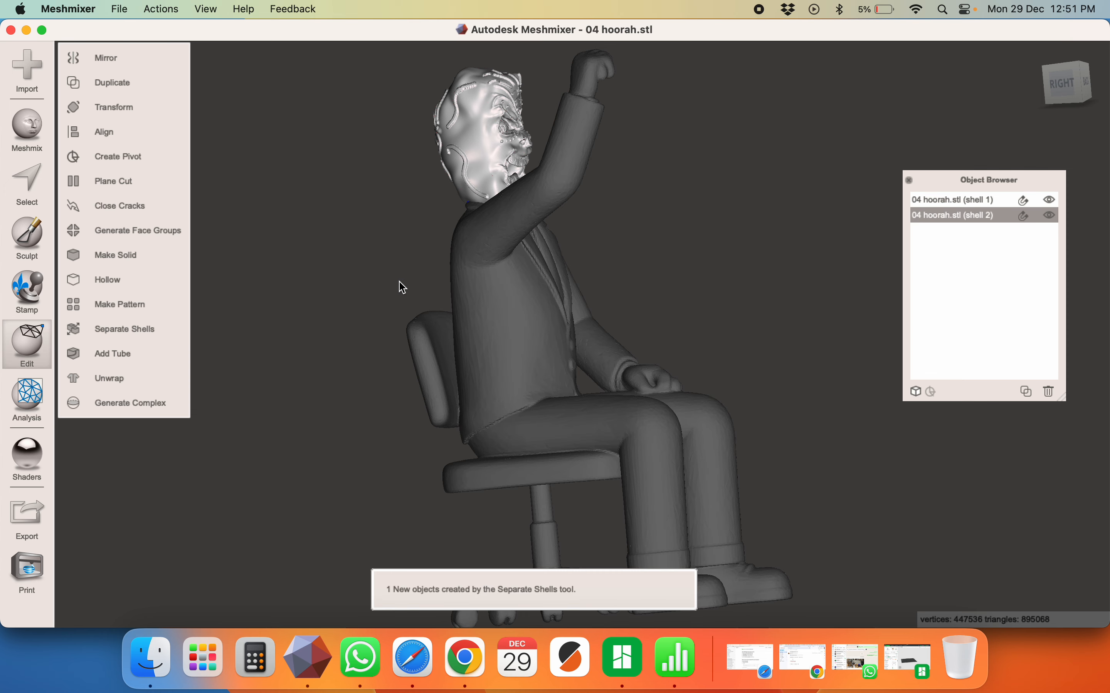
# Select the entire head shell of 04 hoorah and reduce it by 50 percent twice with shape-preserving reduction
pyautogui.press('s')
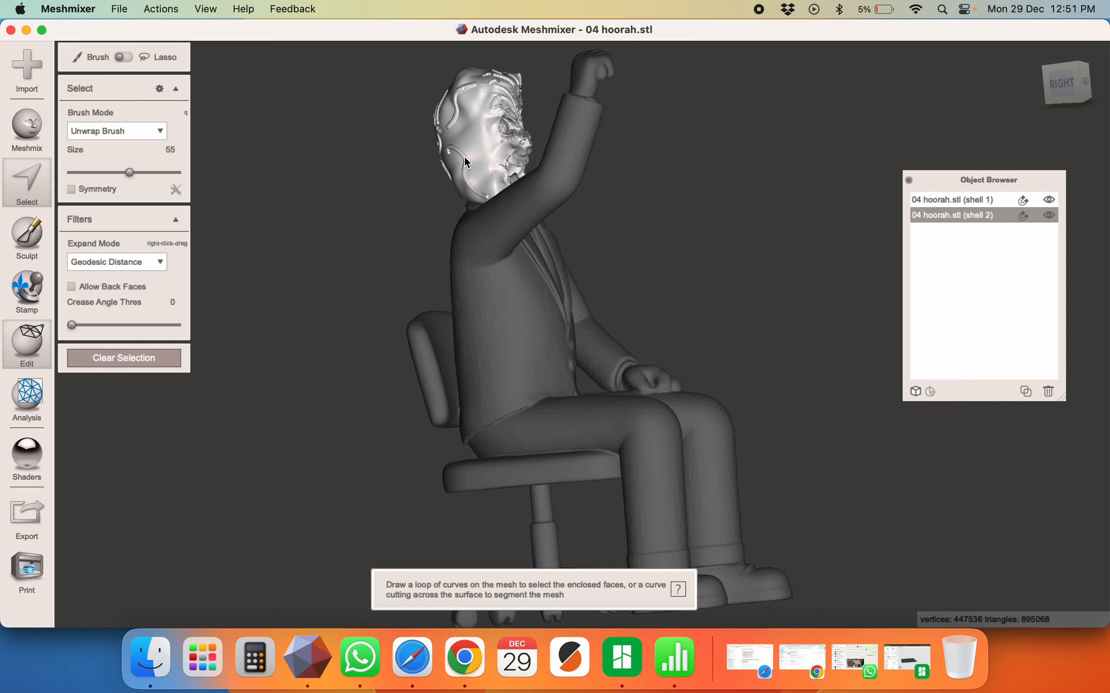
pyautogui.doubleClick(468, 163)
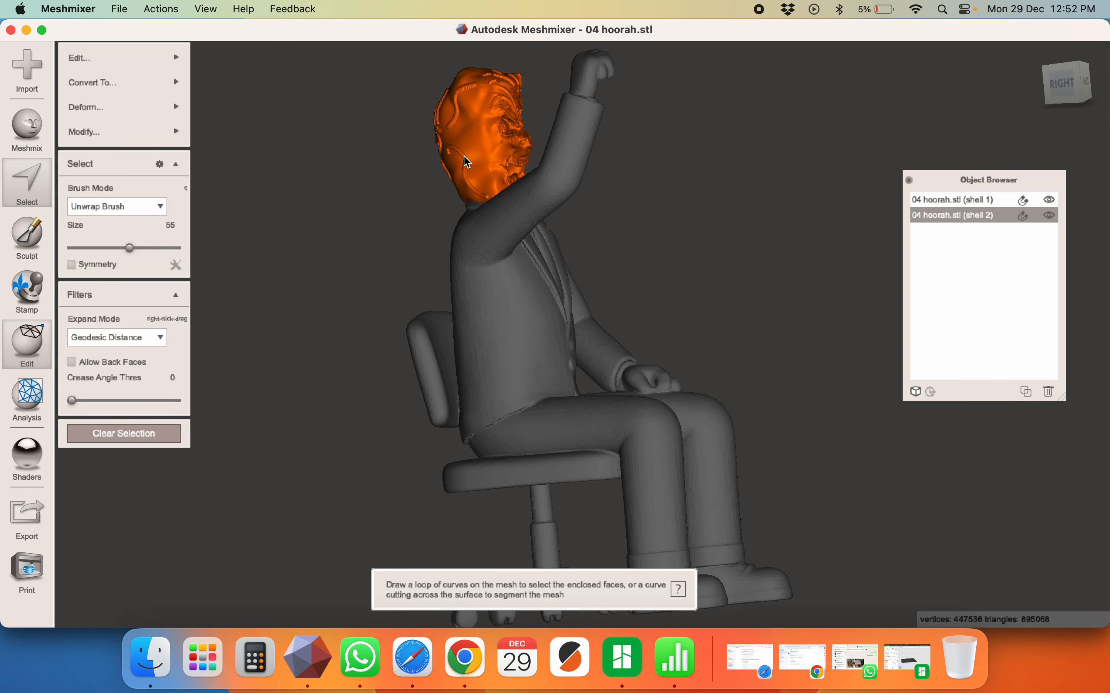
pyautogui.hotkey('shift', 'r')
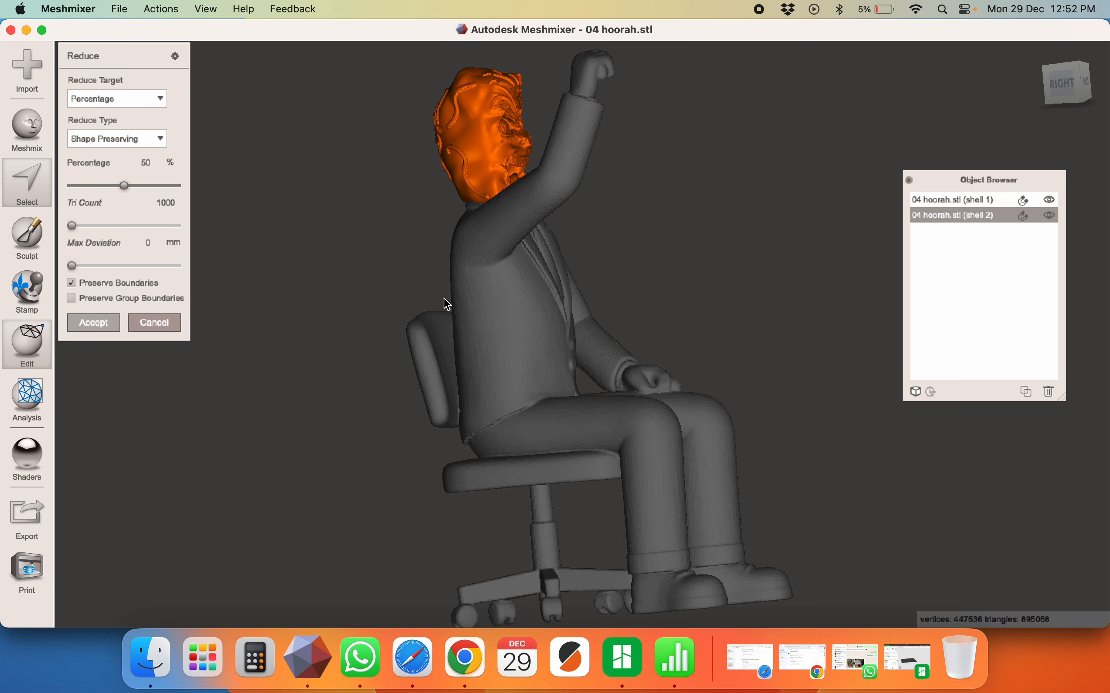
pyautogui.press('Return')
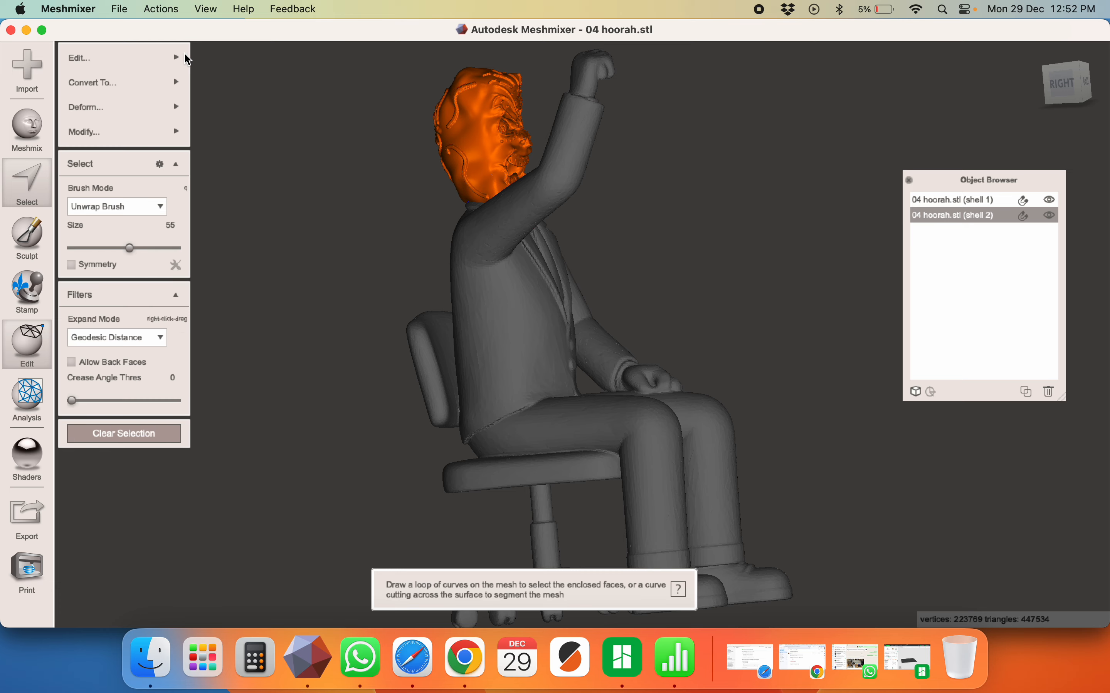
pyautogui.hotkey('shift', 'r')
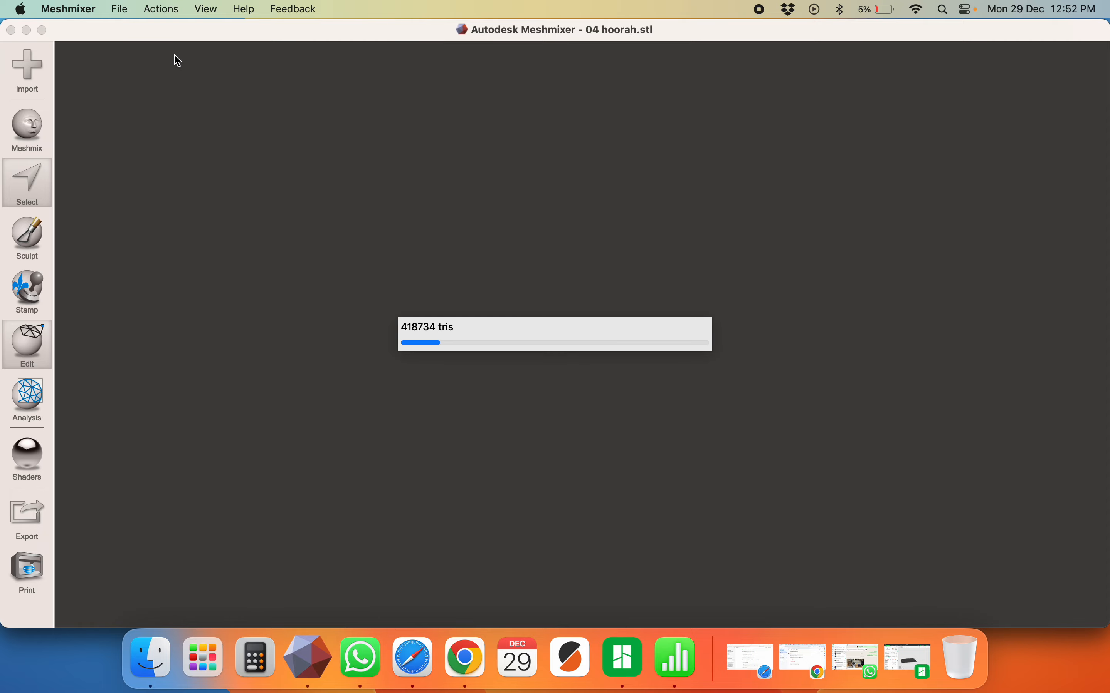
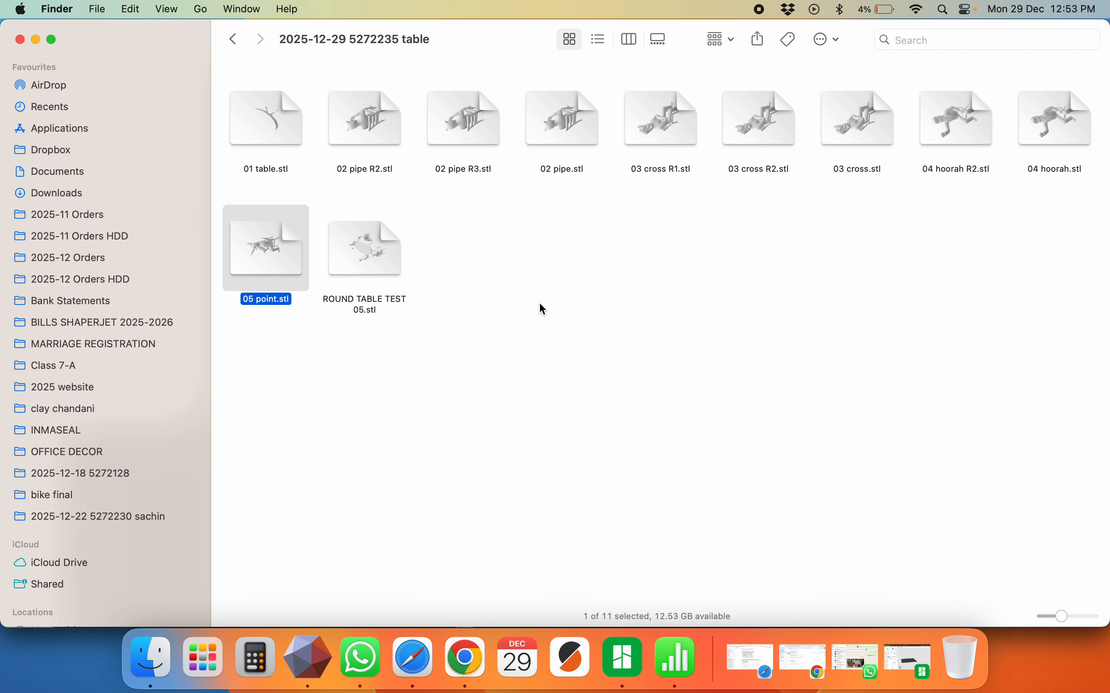
# Load 05 point.stl from the Finder folder into Meshmixer, replacing the 04 hoorah scene
pyautogui.click(540, 321)
pyautogui.click(313, 654)
pyautogui.press('super+Tab')
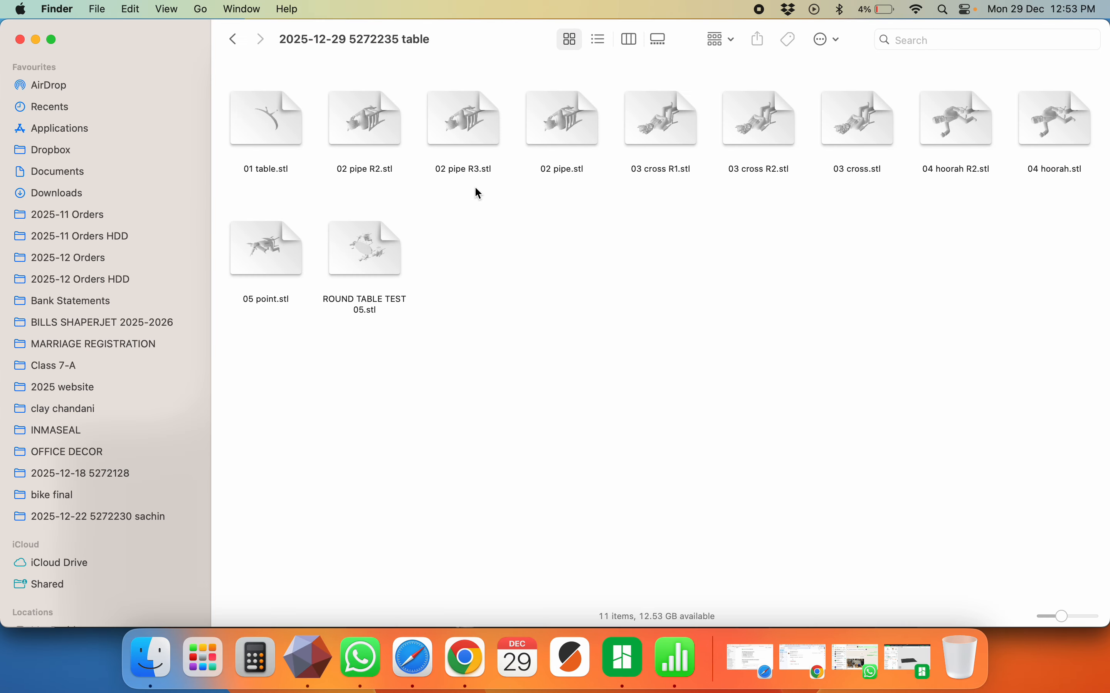
pyautogui.press('super+Tab')
pyautogui.moveTo(265, 251); pyautogui.dragTo(502, 253)
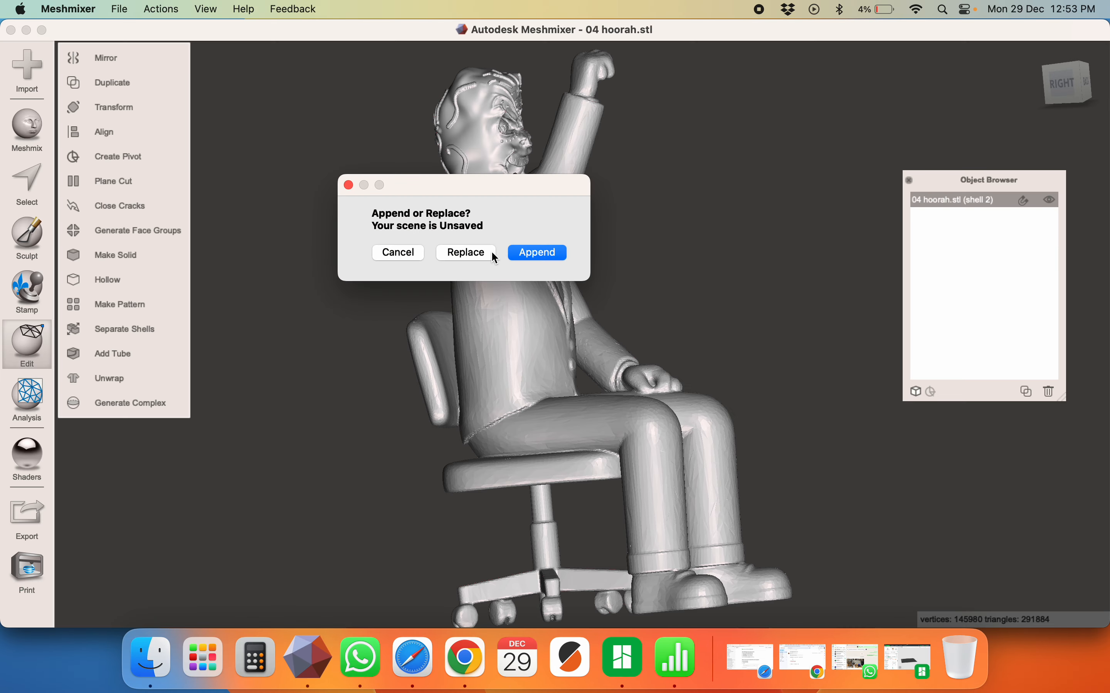
pyautogui.click(480, 253)
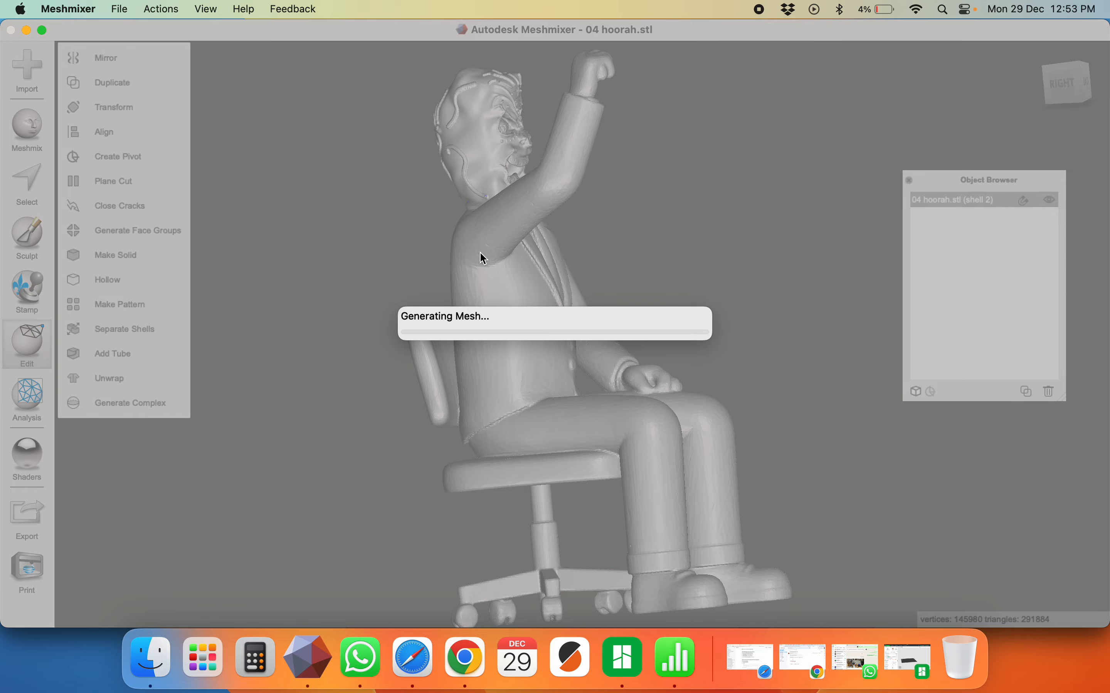
# Switch to Safari, download the repaired 02 pipe R3.stl from the formware.co page and show the downloaded file in Finder
pyautogui.click(412, 659)
pyautogui.scroll(-5, 356, 398)
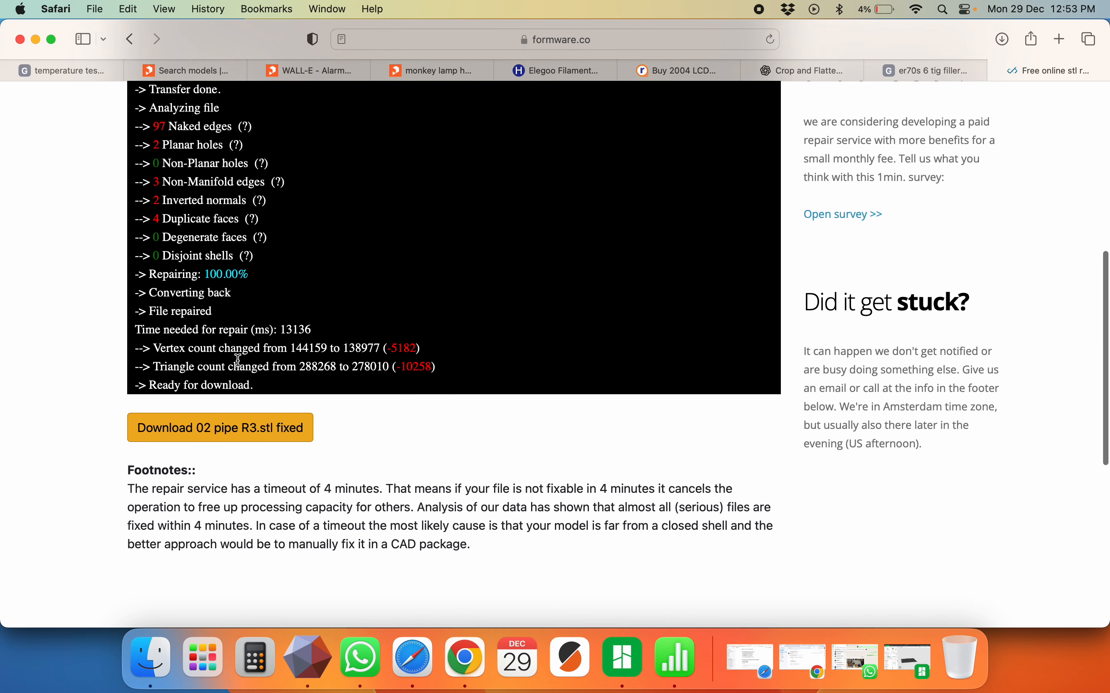
pyautogui.click(215, 466)
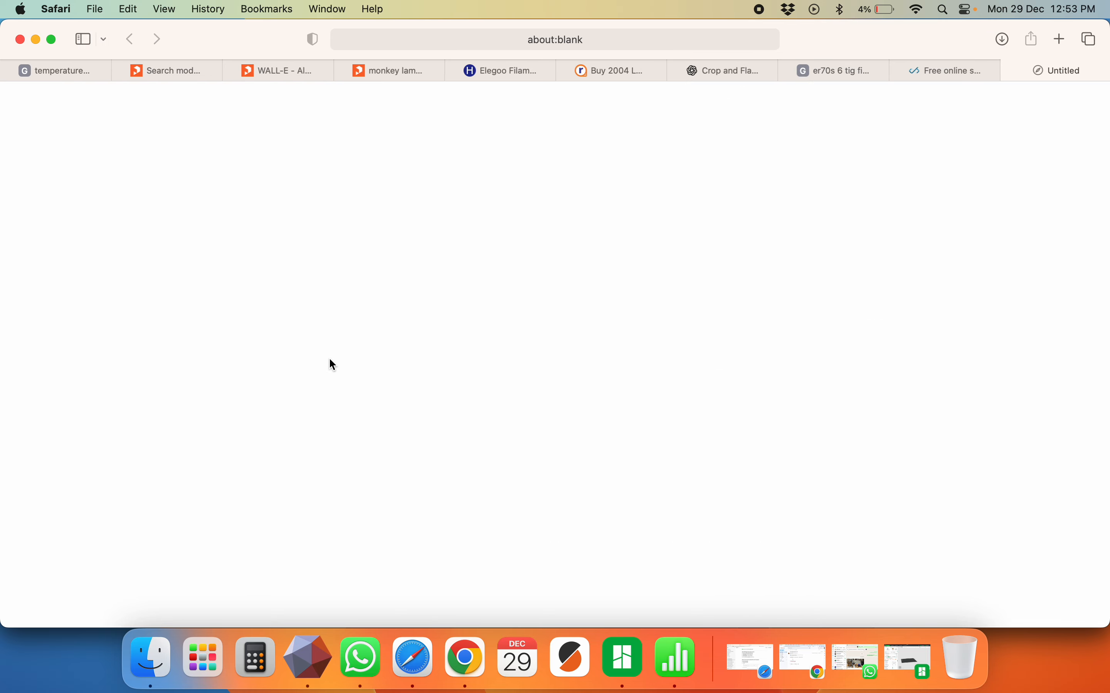
pyautogui.click(1003, 41)
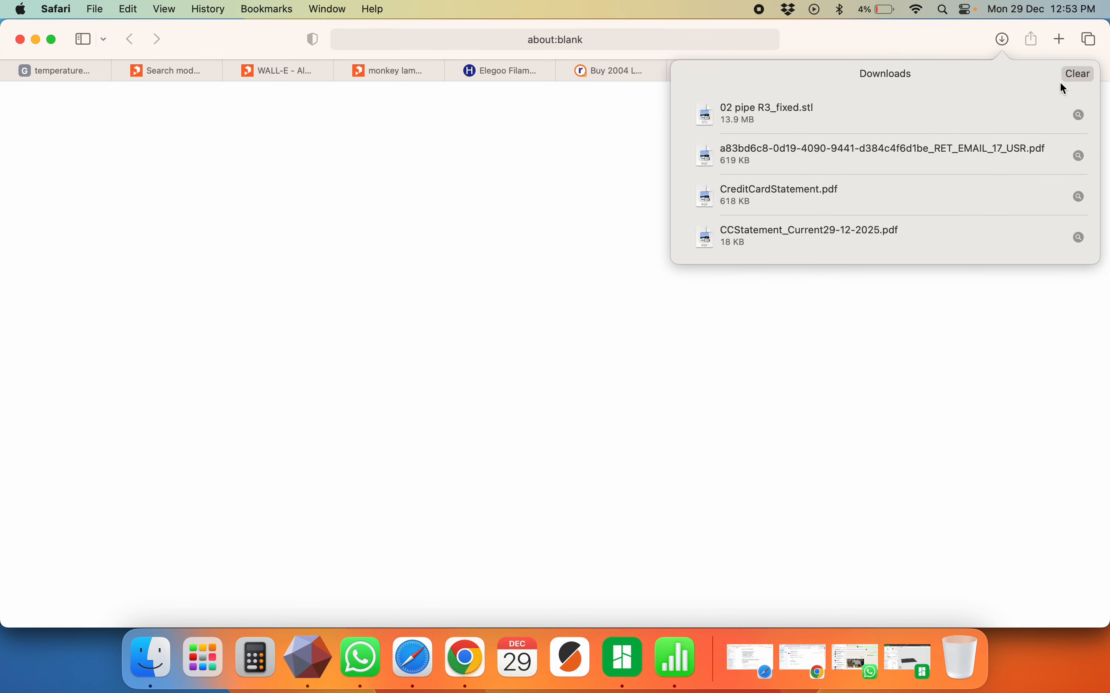
pyautogui.click(1081, 114)
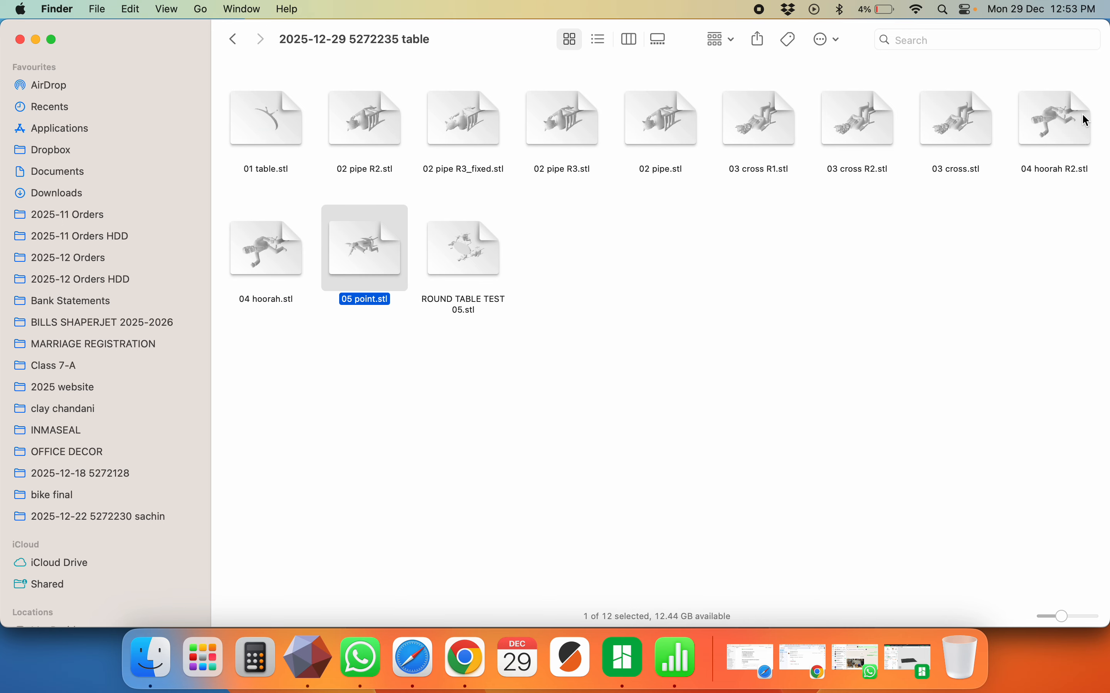
# Create a new folder named FINAL inside the order folder
pyautogui.rightClick(549, 252)
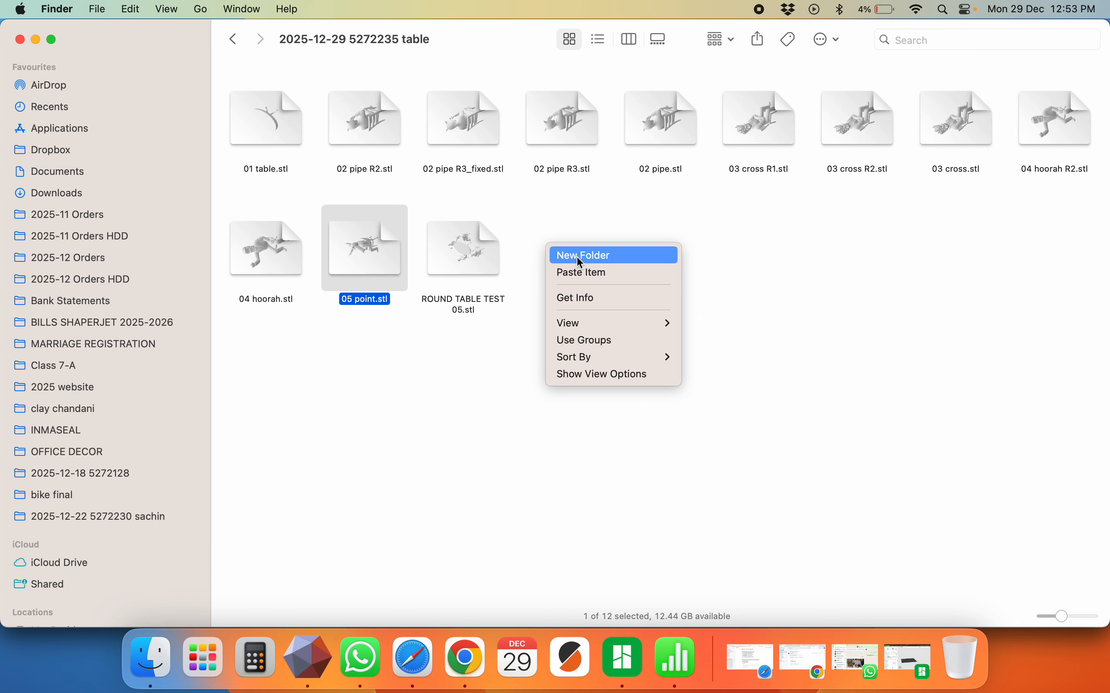
pyautogui.click(580, 255)
pyautogui.write('2')
pyautogui.press('Return')
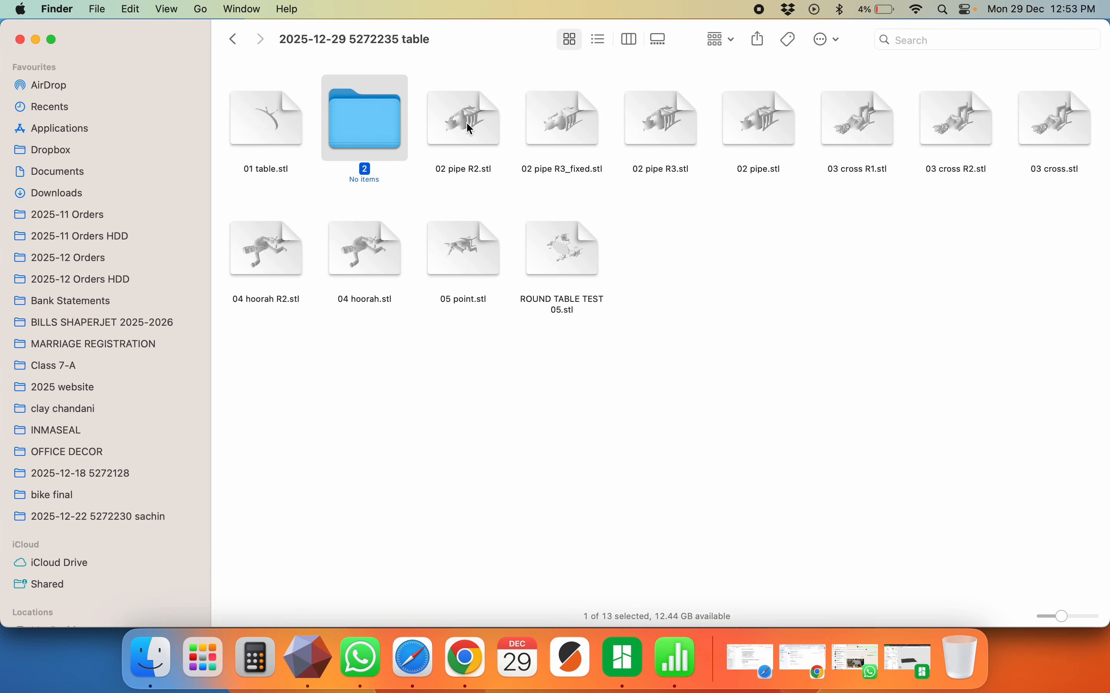
pyautogui.press('Return')
pyautogui.write('FINAL')
pyautogui.press('Return')
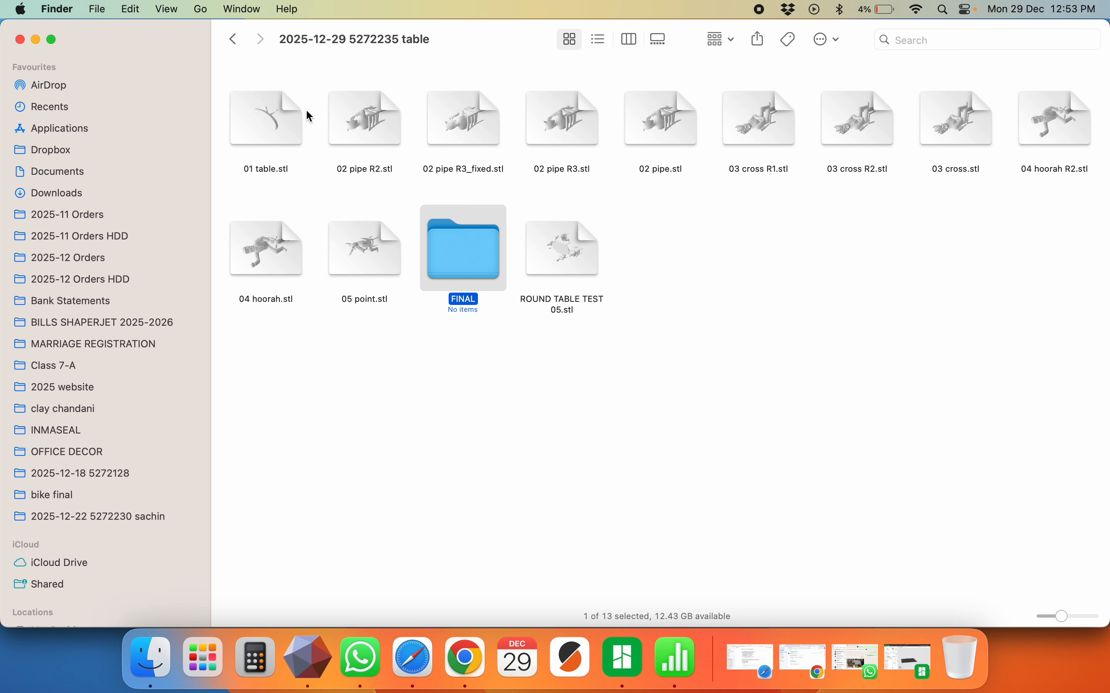
# Move 01 table.stl and 02 pipe R3_fixed.stl into the FINAL folder
pyautogui.moveTo(265, 137); pyautogui.dragTo(460, 245)
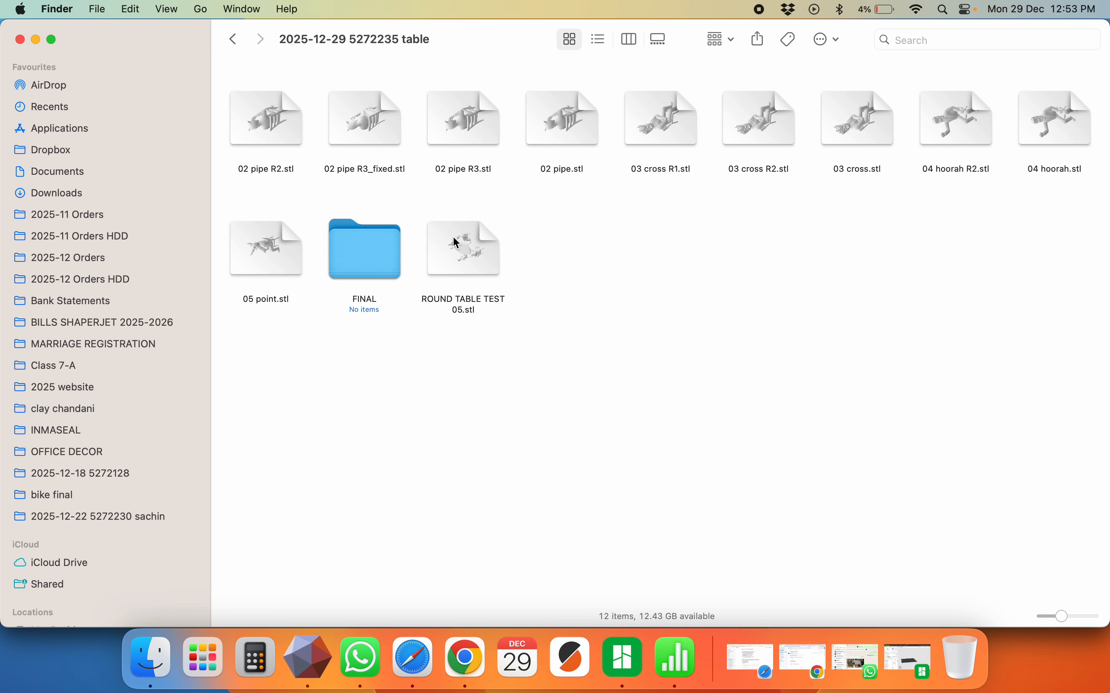
pyautogui.click(365, 122)
pyautogui.moveTo(391, 147); pyautogui.dragTo(367, 250)
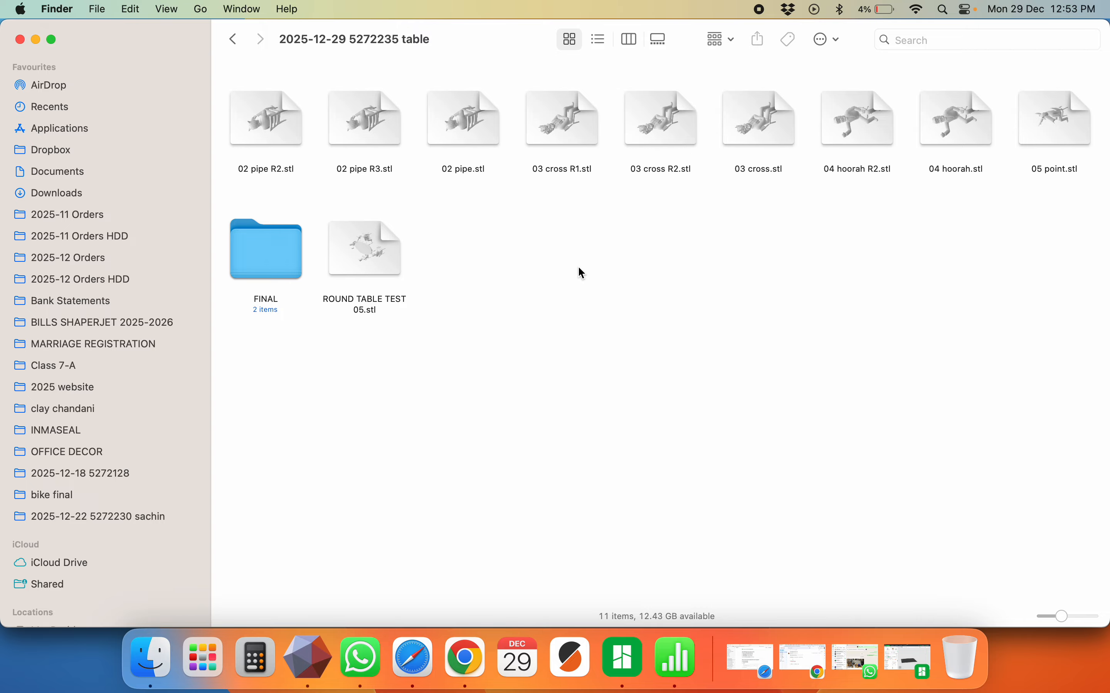
# Select 03 cross R2.stl, switch back to Safari and close the blank tab to return to the STL repair page
pyautogui.click(574, 136)
pyautogui.click(652, 128)
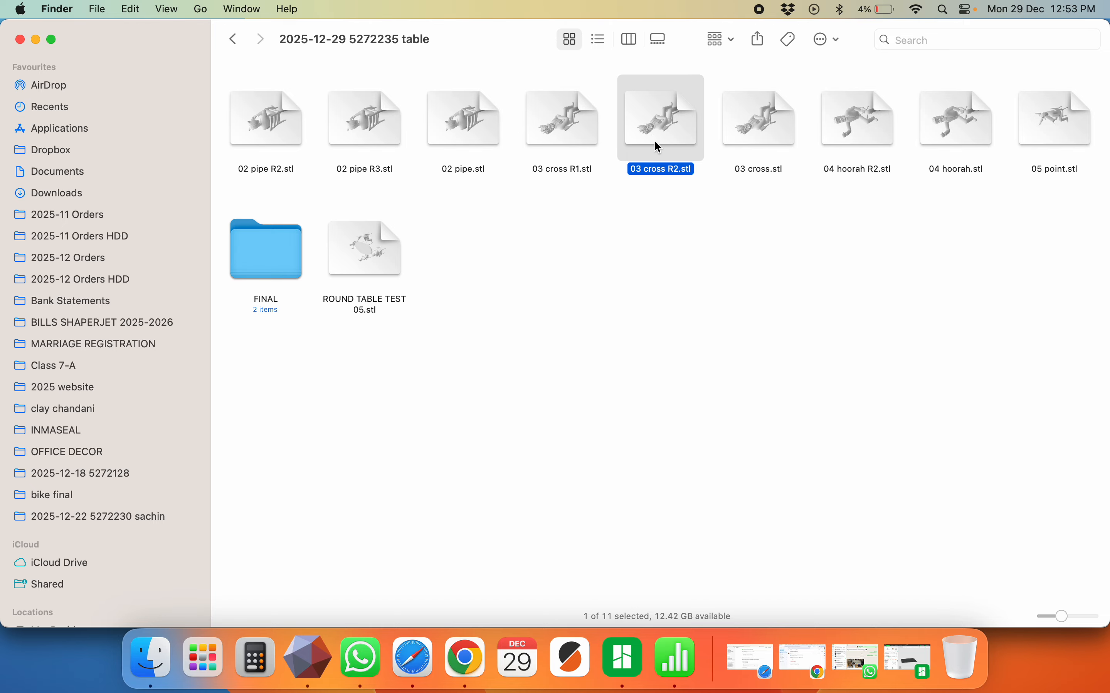
pyautogui.press('super+Tab')
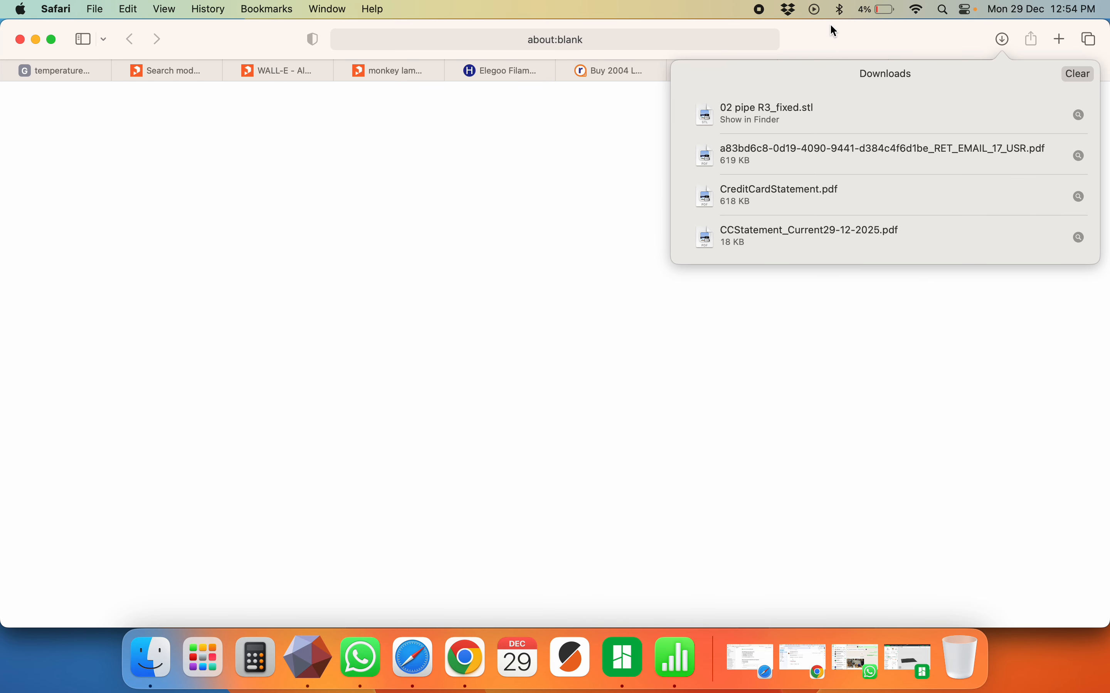
pyautogui.click(842, 38)
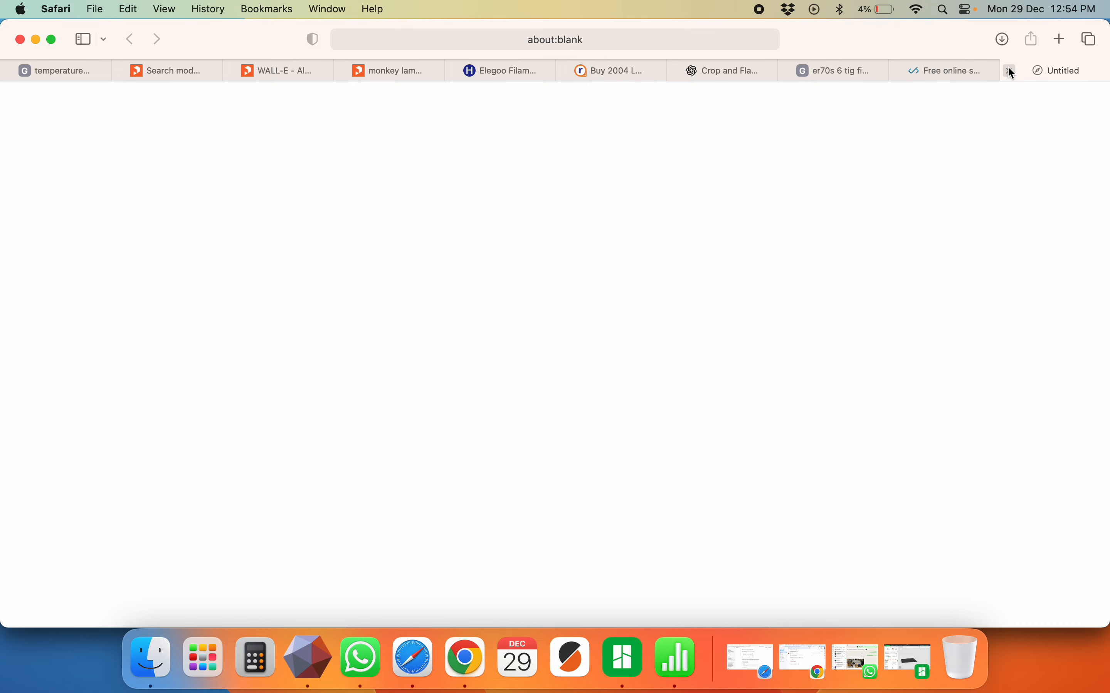
pyautogui.click(981, 70)
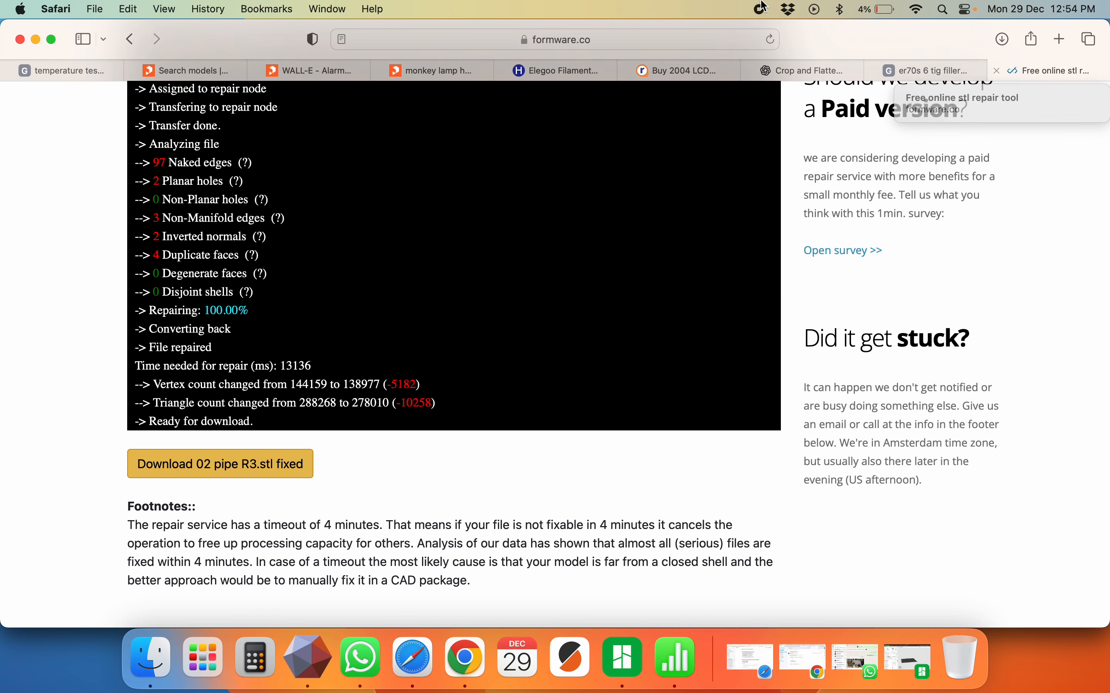
pyautogui.scroll(5, 64, 338)
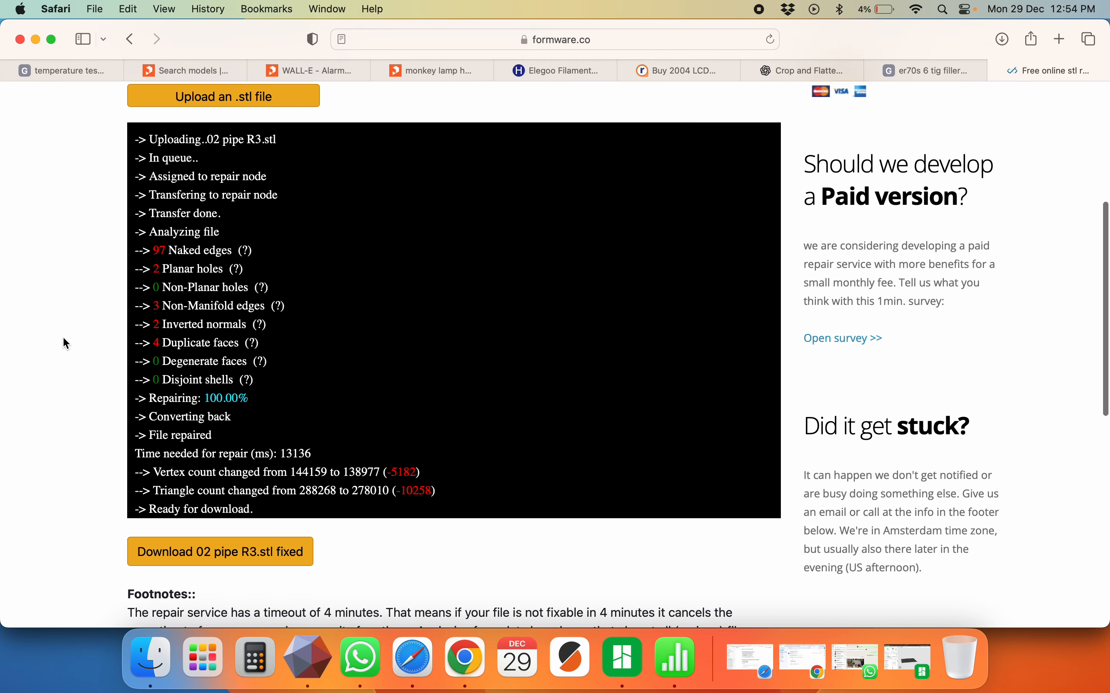
# Preview 03 cross R2.stl in Finder and upload it to the formware.co repair tool in Safari
pyautogui.press('super+Tab')
pyautogui.click(637, 140)
pyautogui.press('space')
pyautogui.click(616, 265)
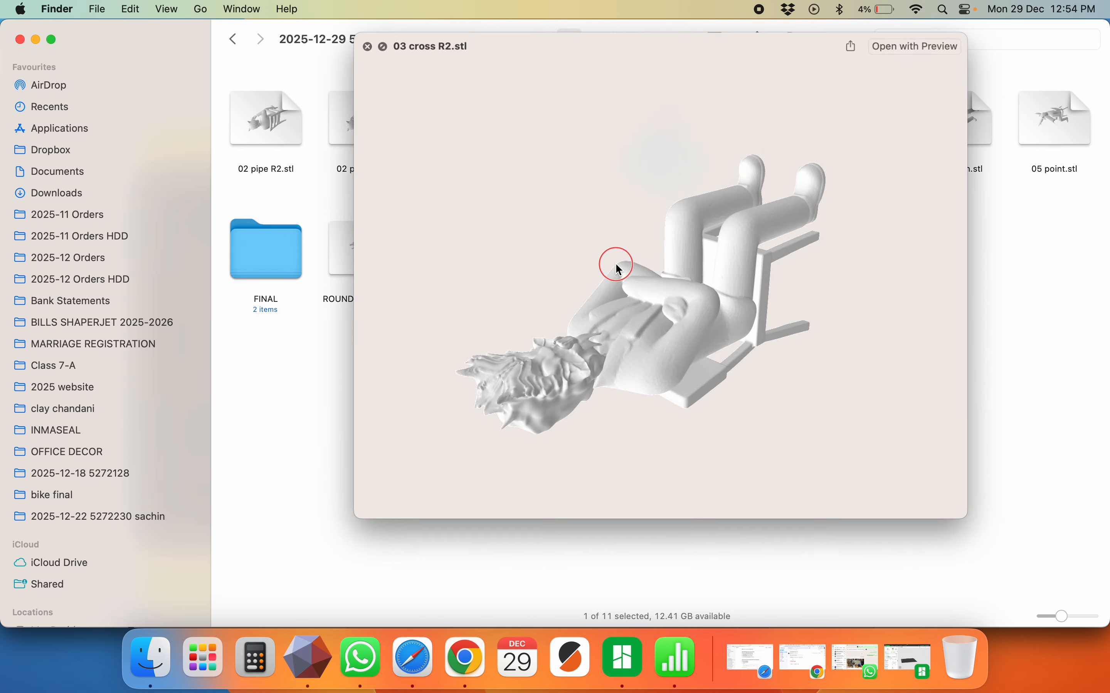
pyautogui.press('super+Tab')
pyautogui.press('super+Tab')
pyautogui.press('space')
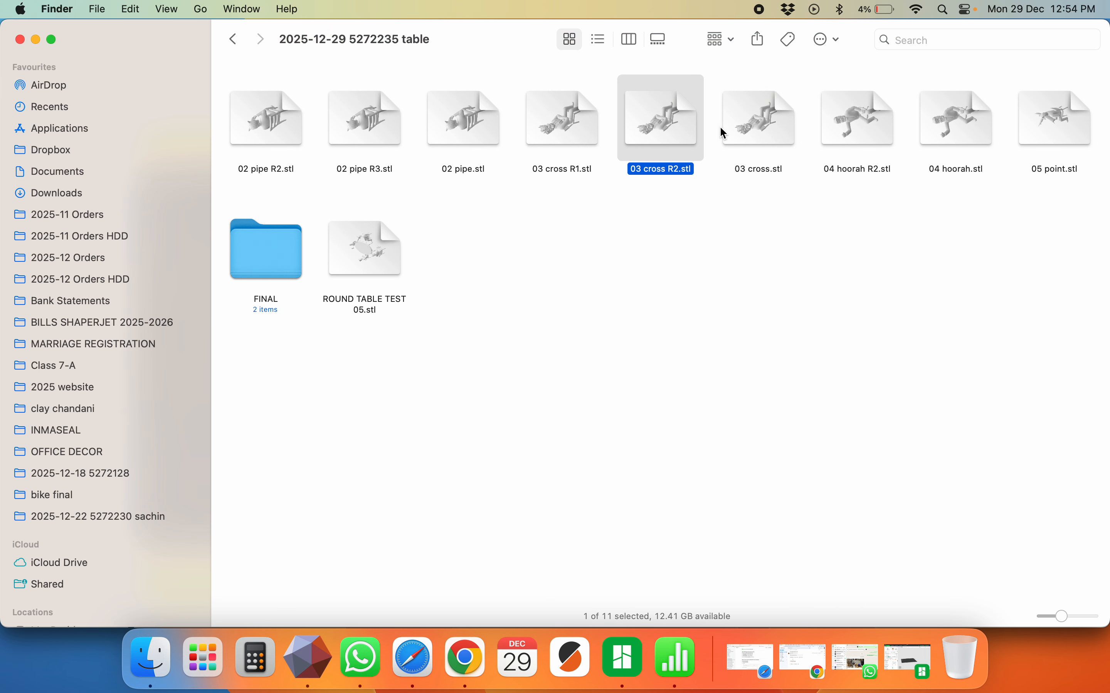
pyautogui.moveTo(670, 133); pyautogui.dragTo(254, 144)
pyautogui.press('super+Tab')
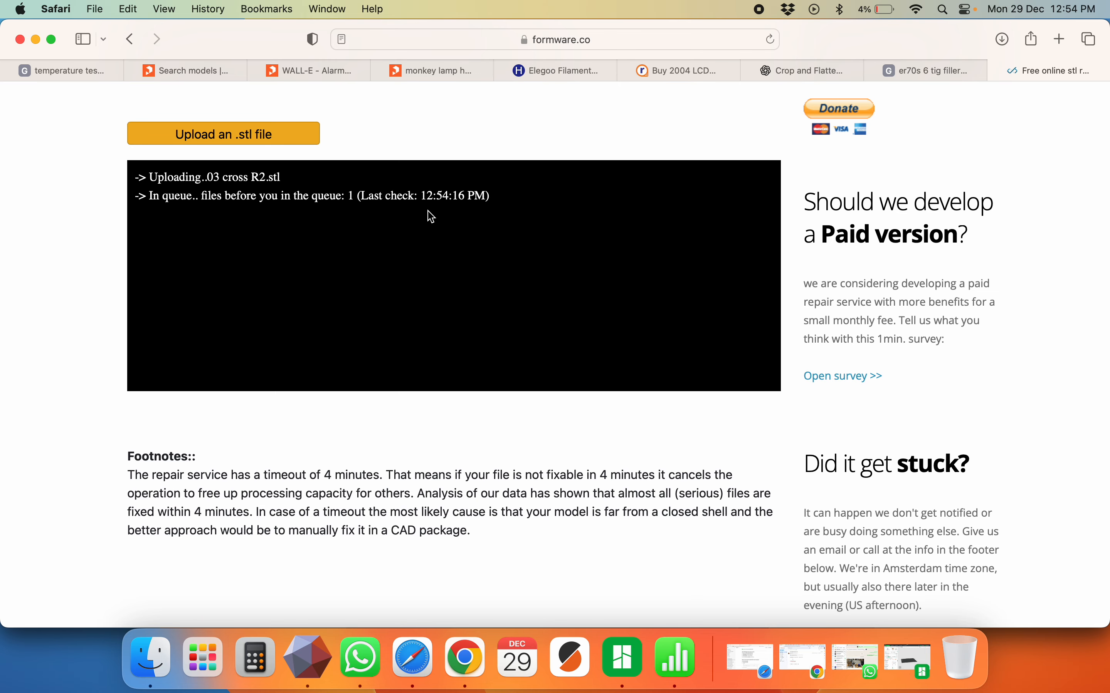
# Switch to Meshmixer, inspect the wireframe density of the 05 point figure and separate its mesh into shells
pyautogui.press('super+Tab')
pyautogui.press('super+Tab')
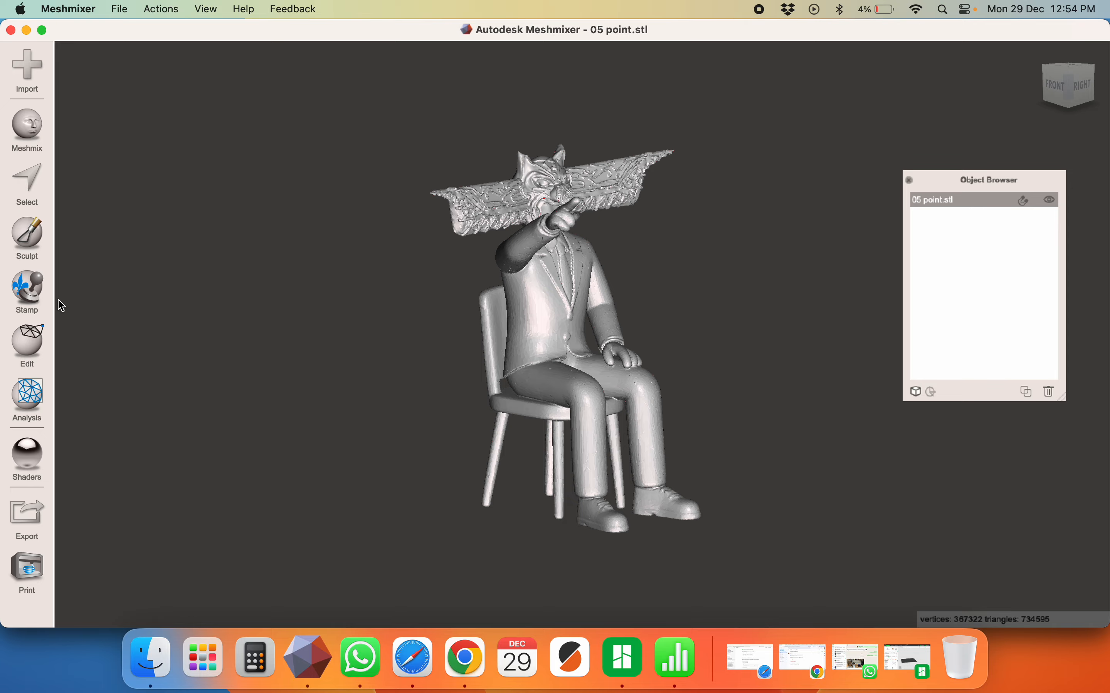
pyautogui.press('w')
pyautogui.scroll(3, 396, 277)
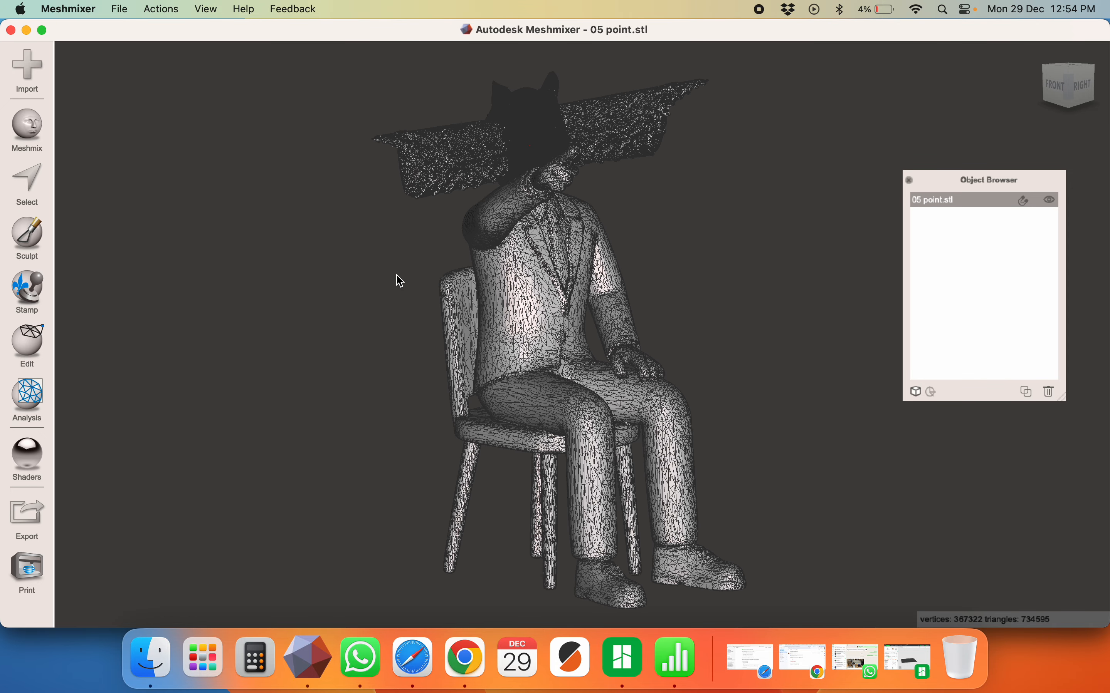
pyautogui.scroll(4, 396, 276)
pyautogui.moveTo(516, 296); pyautogui.dragTo(584, 329, button='middle')
pyautogui.moveTo(494, 213); pyautogui.dragTo(533, 371, button='middle')
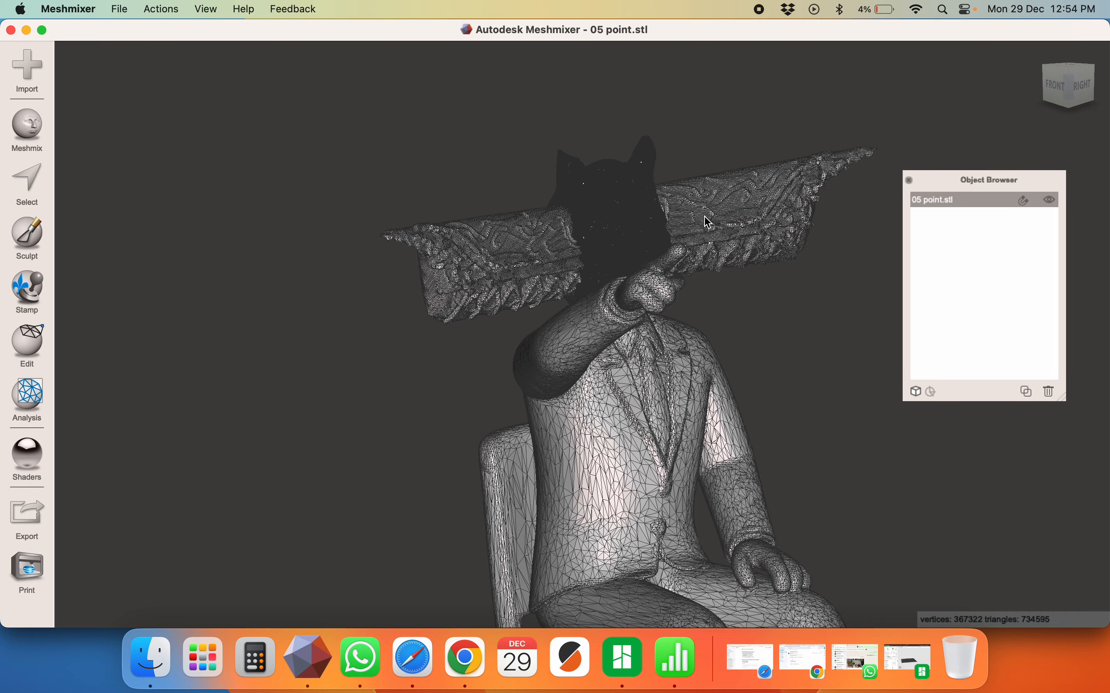
pyautogui.click(38, 359)
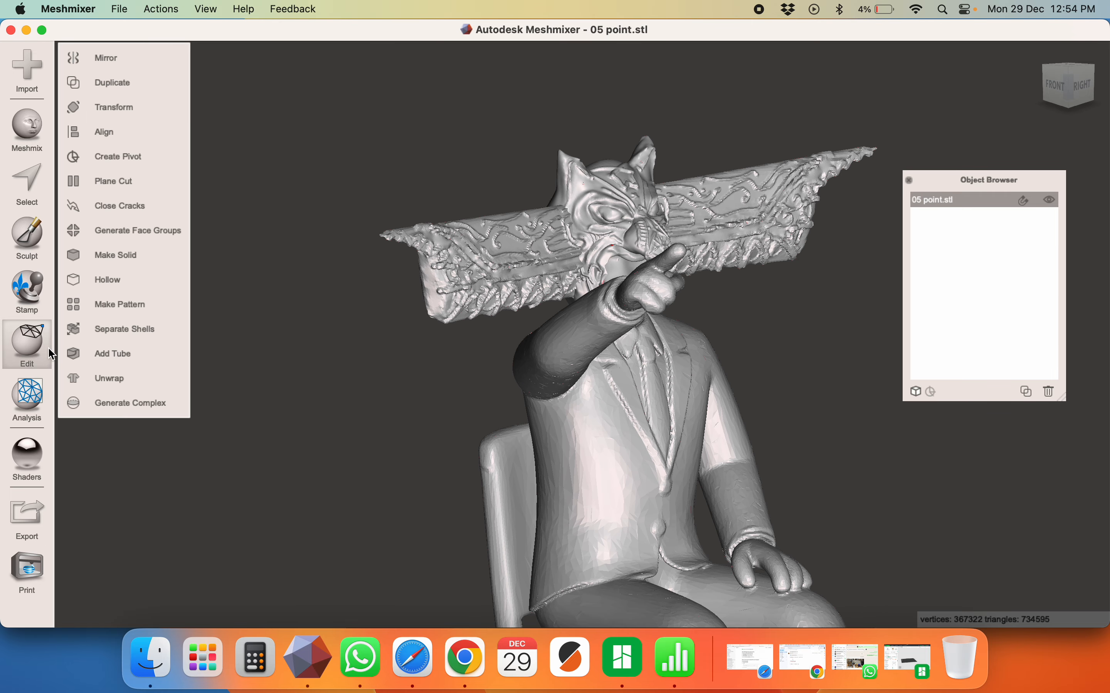
pyautogui.click(92, 329)
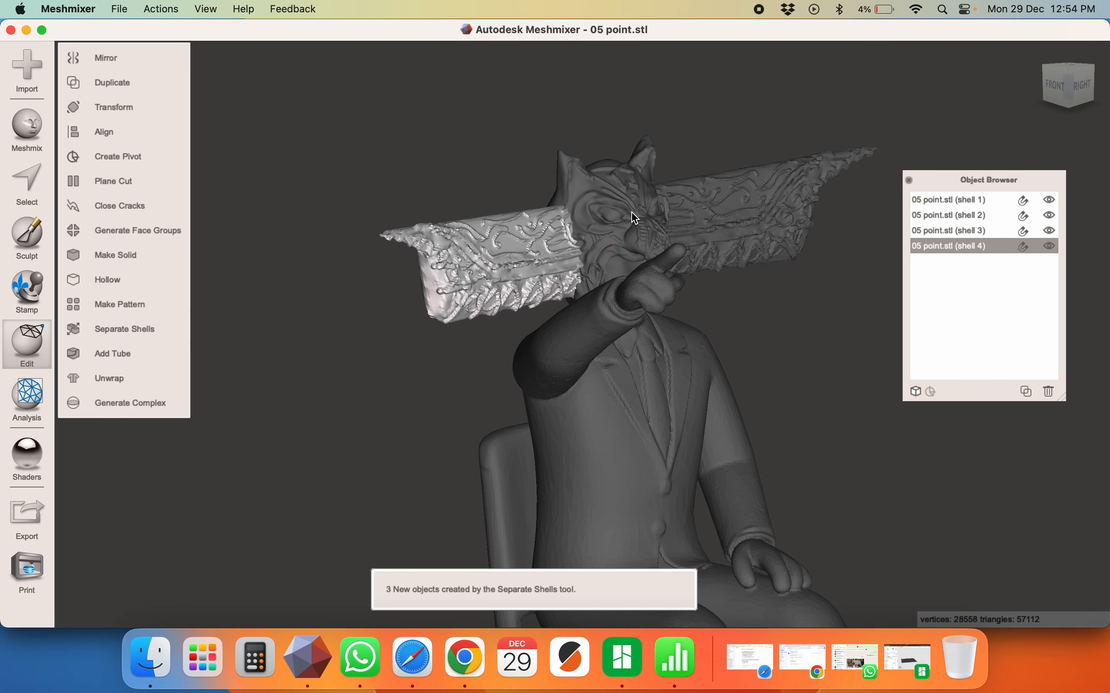
# Select the entire head shell of 05 point and reduce it by 50 percent twice with shape-preserving reduction
pyautogui.click(634, 218)
pyautogui.press('s')
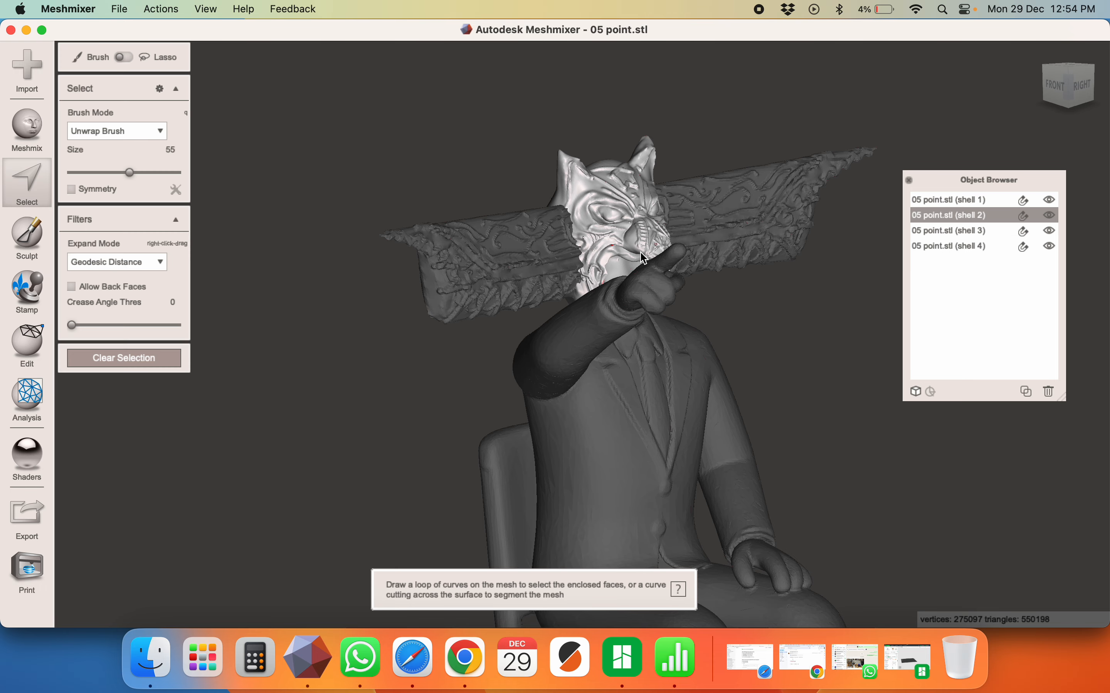
pyautogui.doubleClick(644, 258)
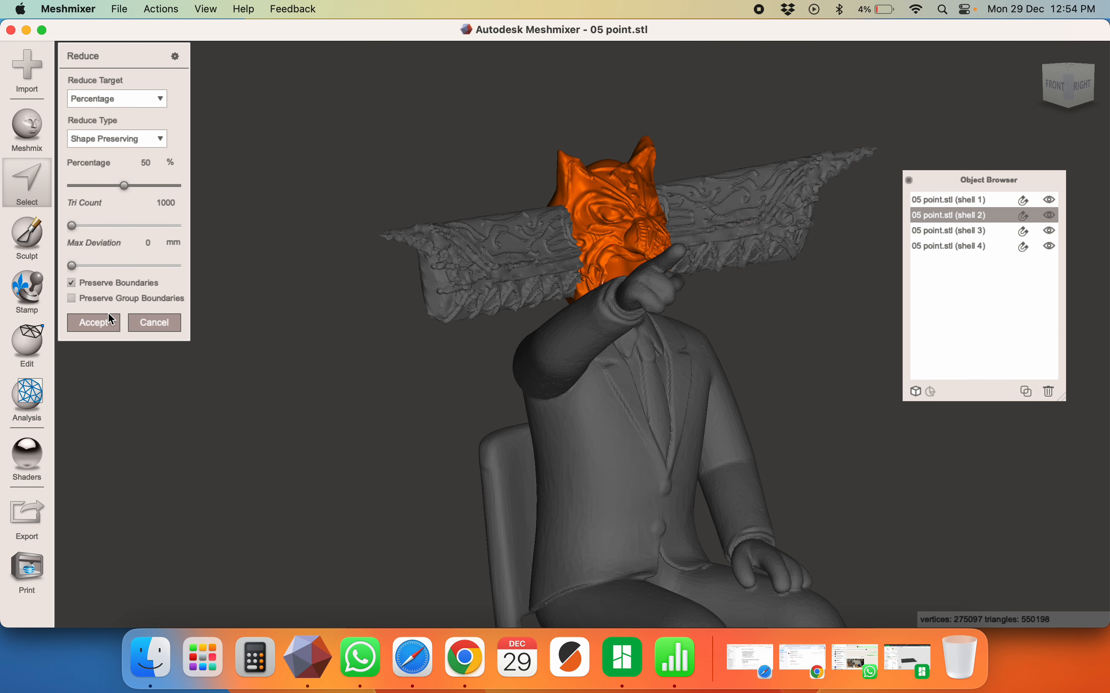
pyautogui.click(99, 331)
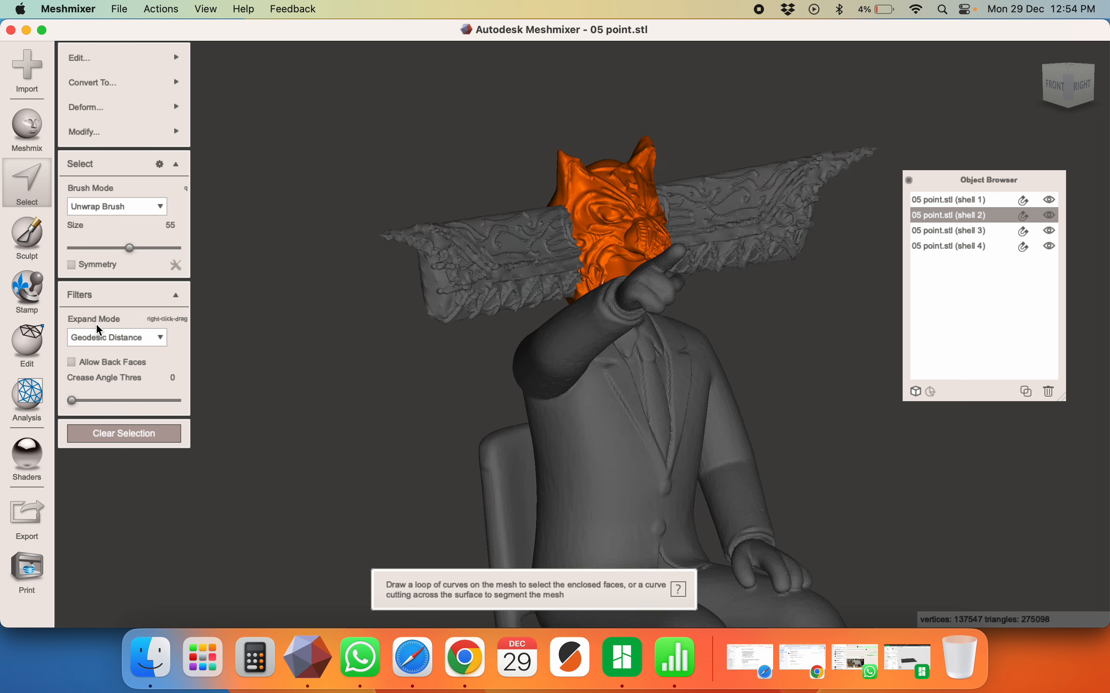
pyautogui.hotkey('shift', 'r')
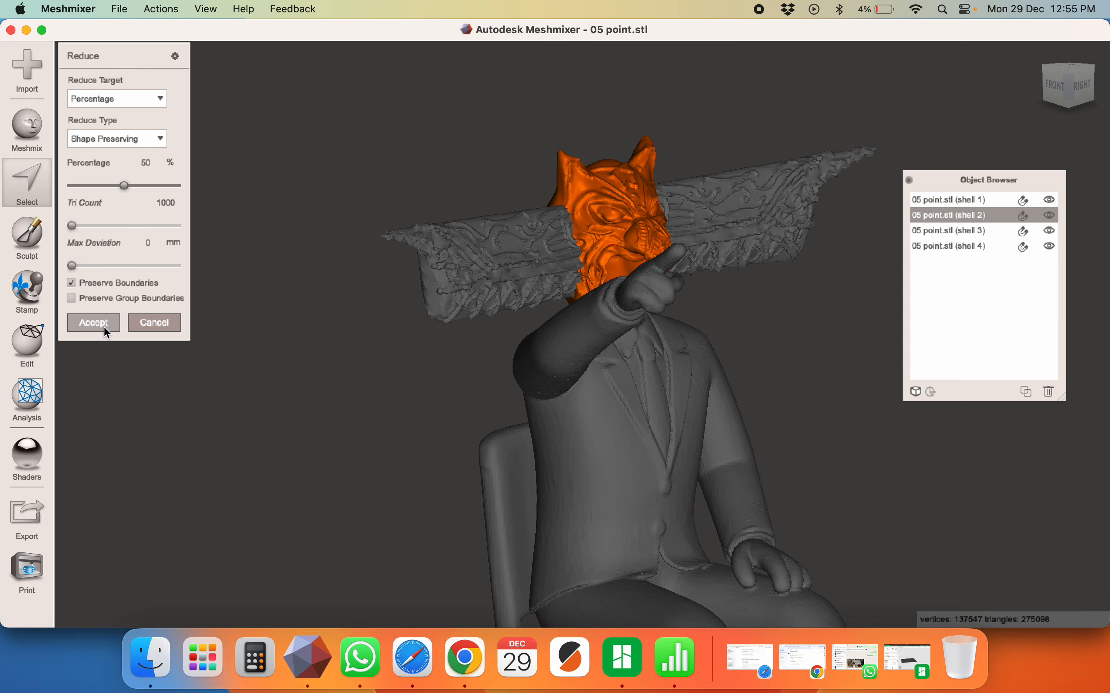
pyautogui.press('Return')
# Check the reduced head's wireframe and combine all four 05 point shells into a single object
pyautogui.press('w')
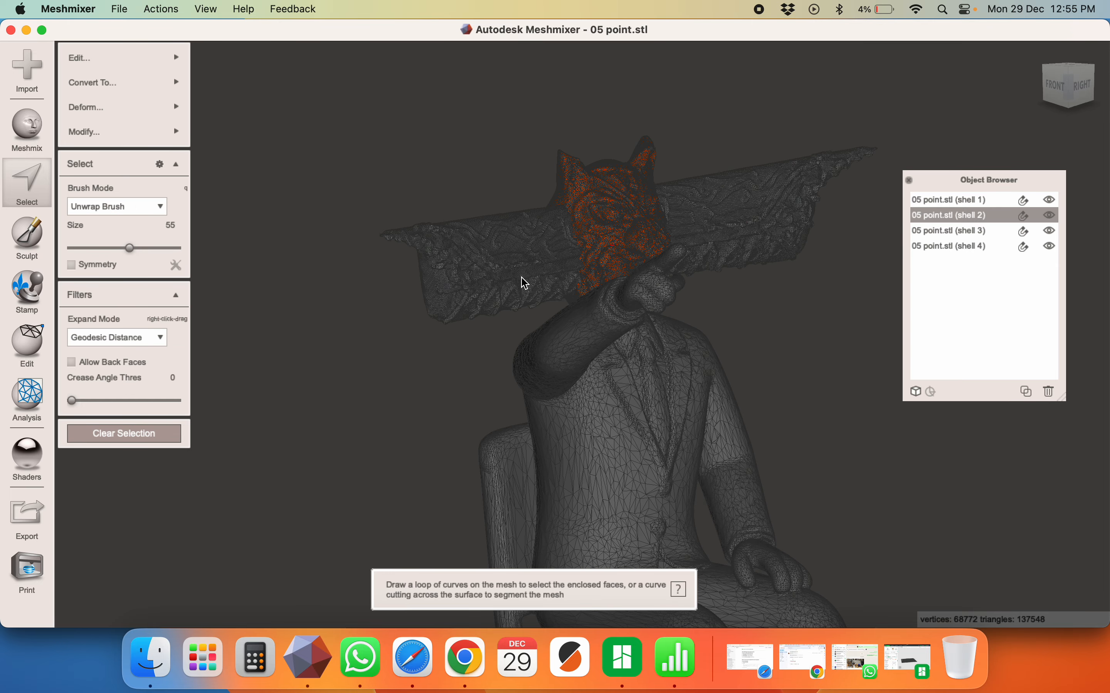
pyautogui.moveTo(530, 265); pyautogui.dragTo(526, 221, button='right')
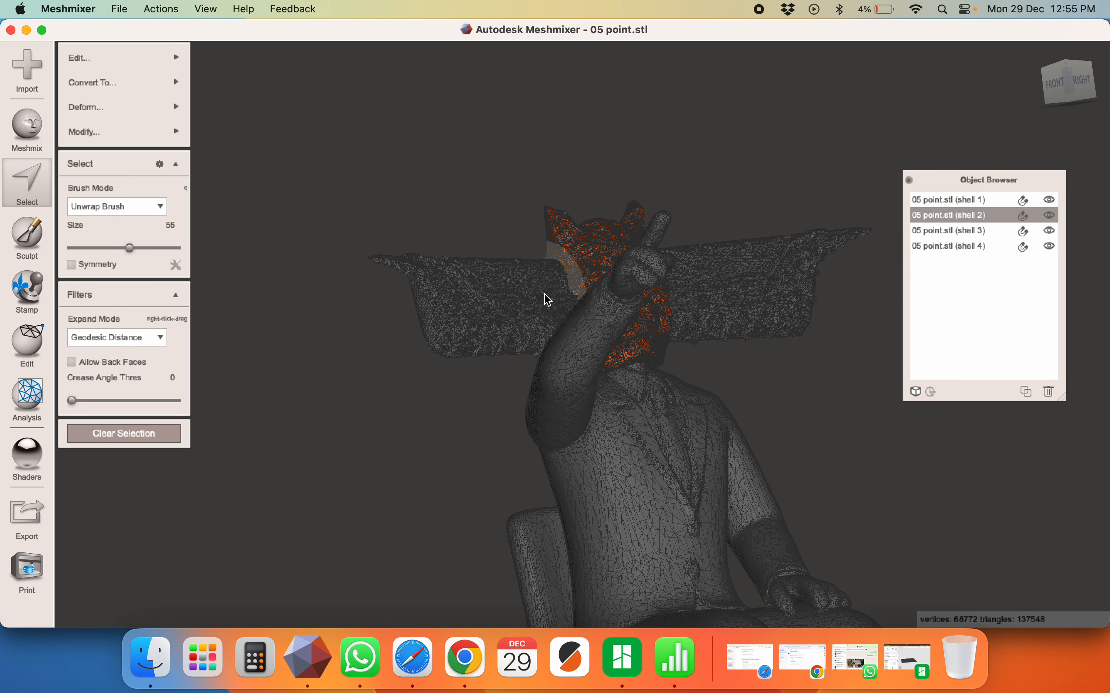
pyautogui.press('Escape')
pyautogui.keyDown('shift'); pyautogui.click(534, 319); pyautogui.keyUp('shift')
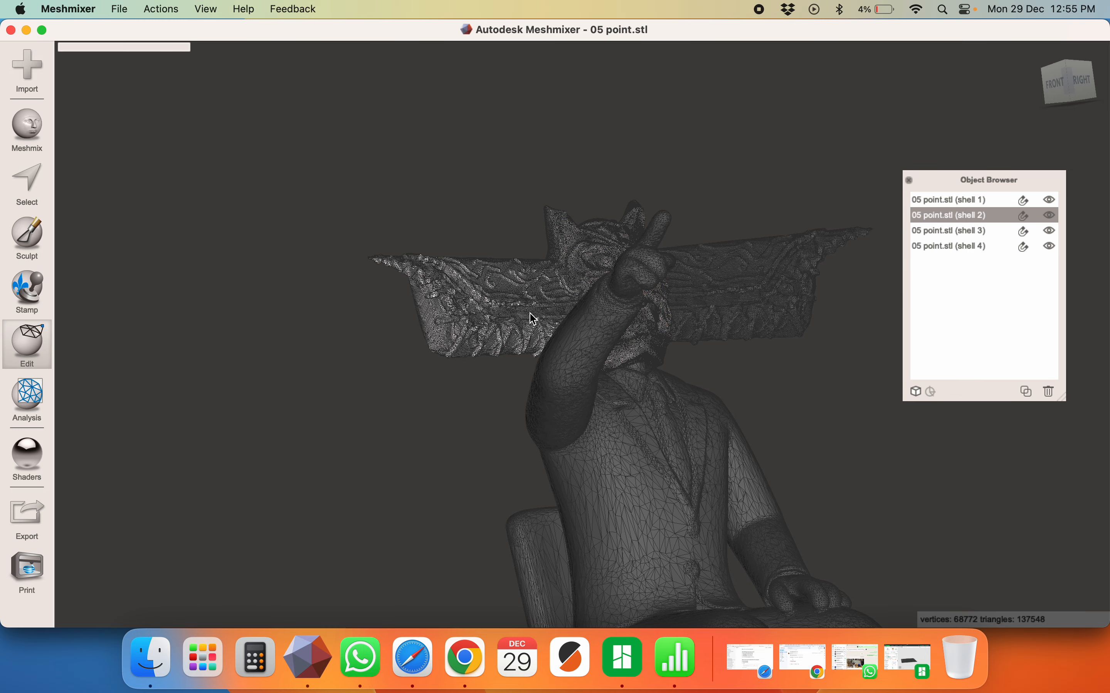
pyautogui.keyDown('shift'); pyautogui.click(709, 311); pyautogui.keyUp('shift')
pyautogui.keyDown('shift'); pyautogui.click(670, 470); pyautogui.keyUp('shift')
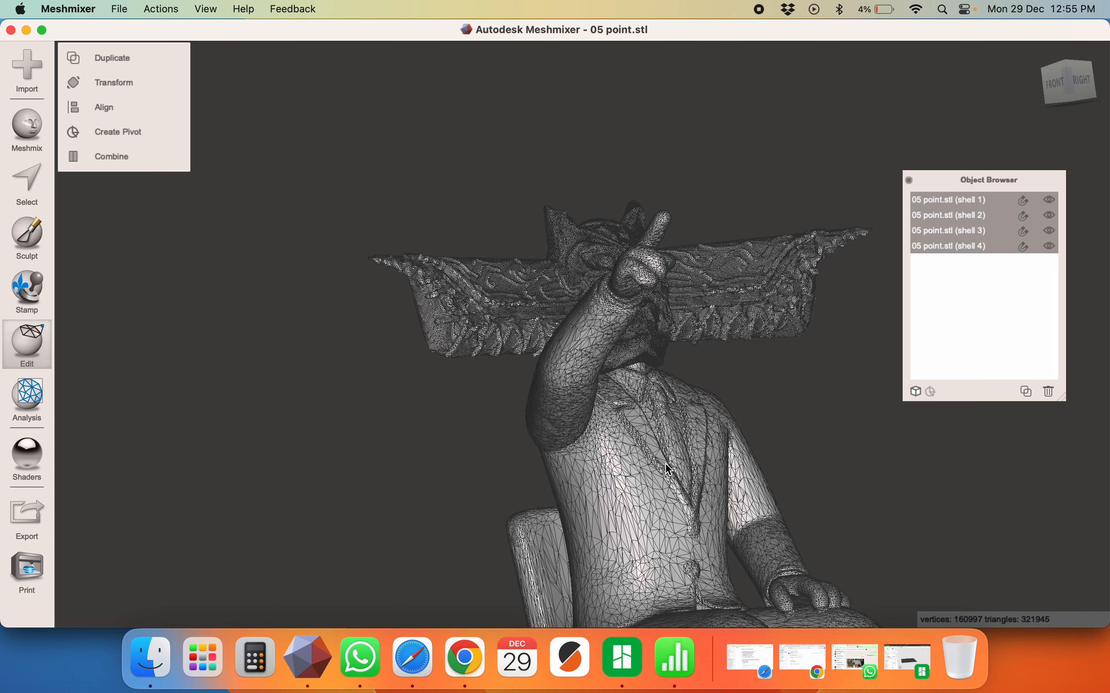
pyautogui.click(171, 157)
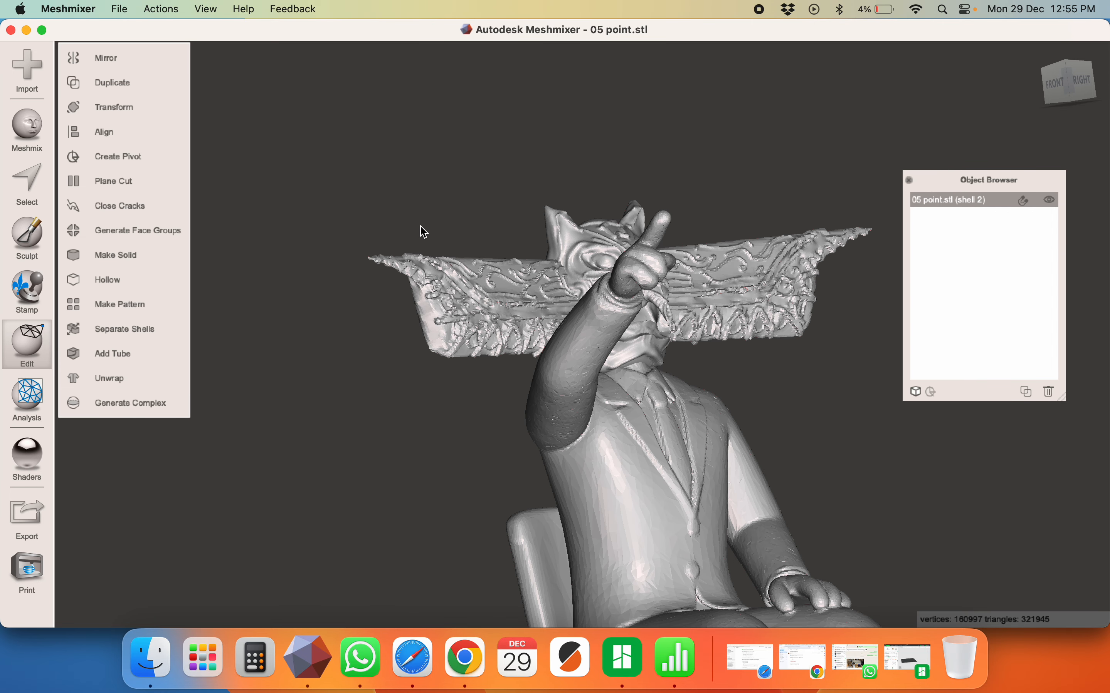
# Export the combined mesh as 05 point R2 in STL Binary Format to the order folder
pyautogui.moveTo(425, 232); pyautogui.dragTo(424, 300, button='right')
pyautogui.press('super+e')
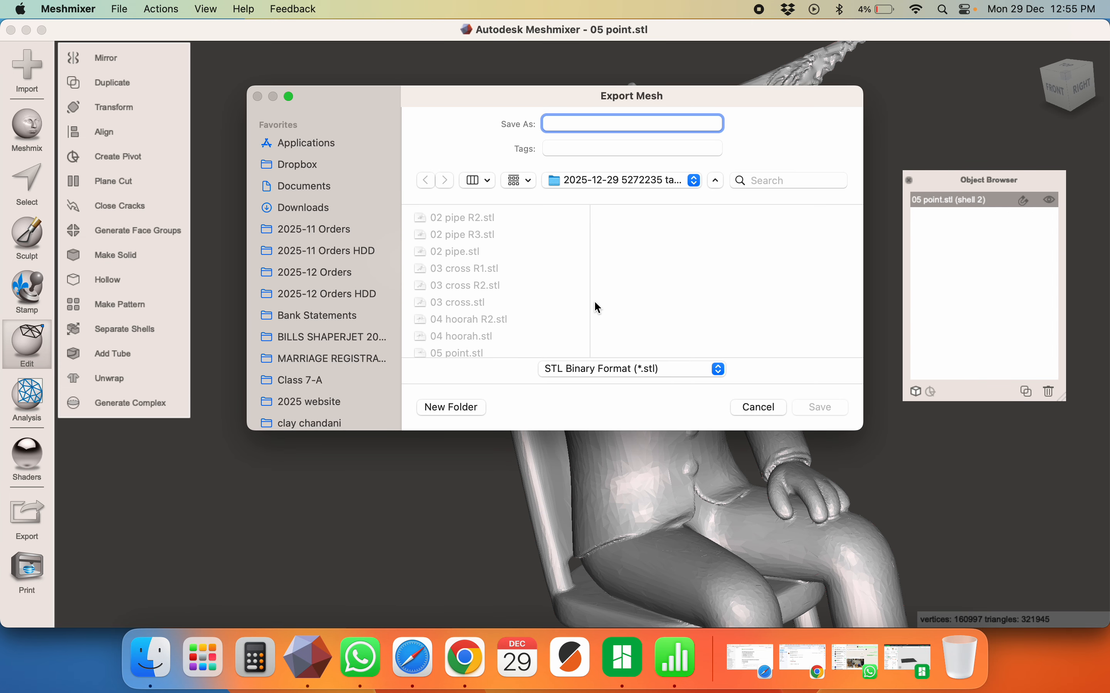
pyautogui.scroll(-1, 486, 312)
pyautogui.click(471, 307)
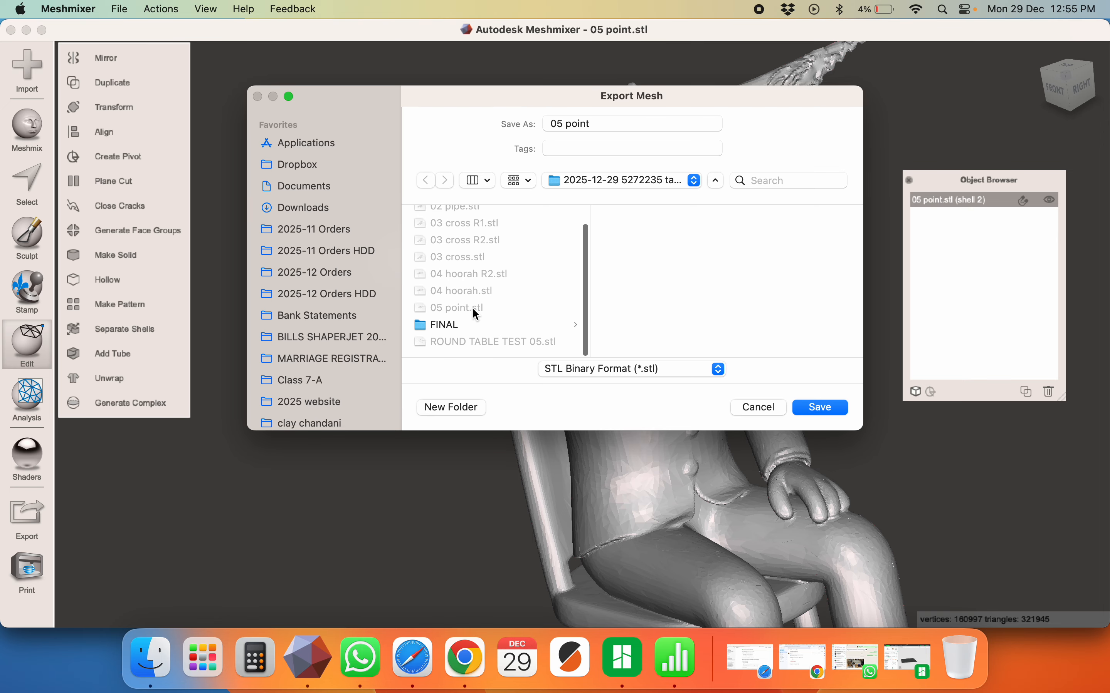
pyautogui.click(625, 126)
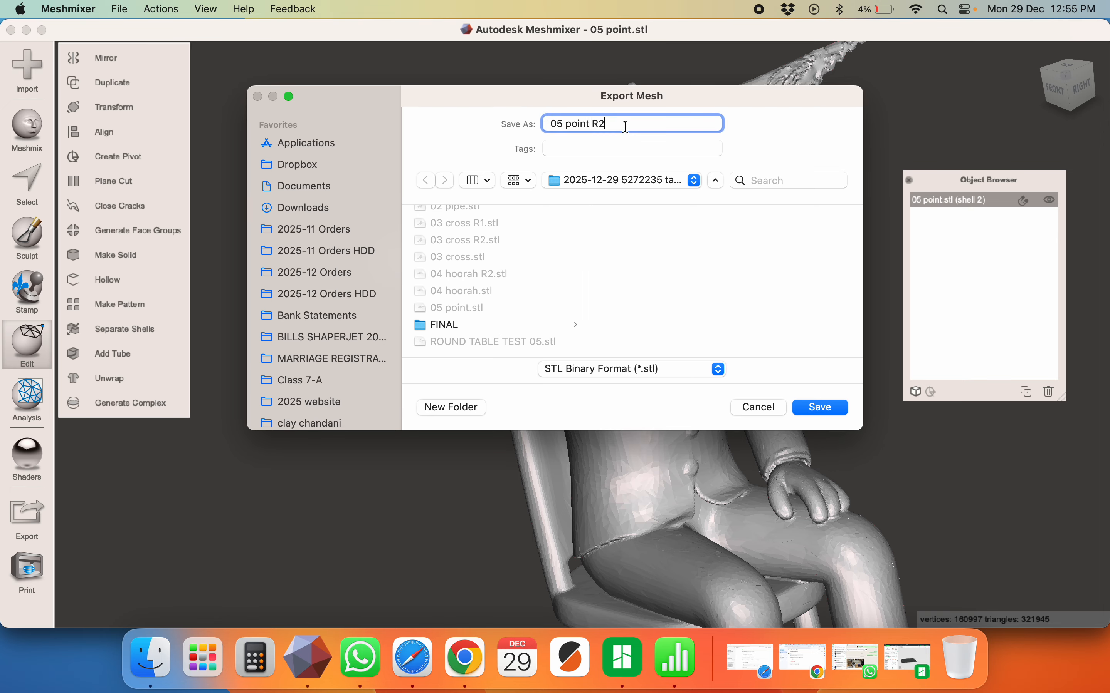
pyautogui.press('Return')
pyautogui.click(624, 363)
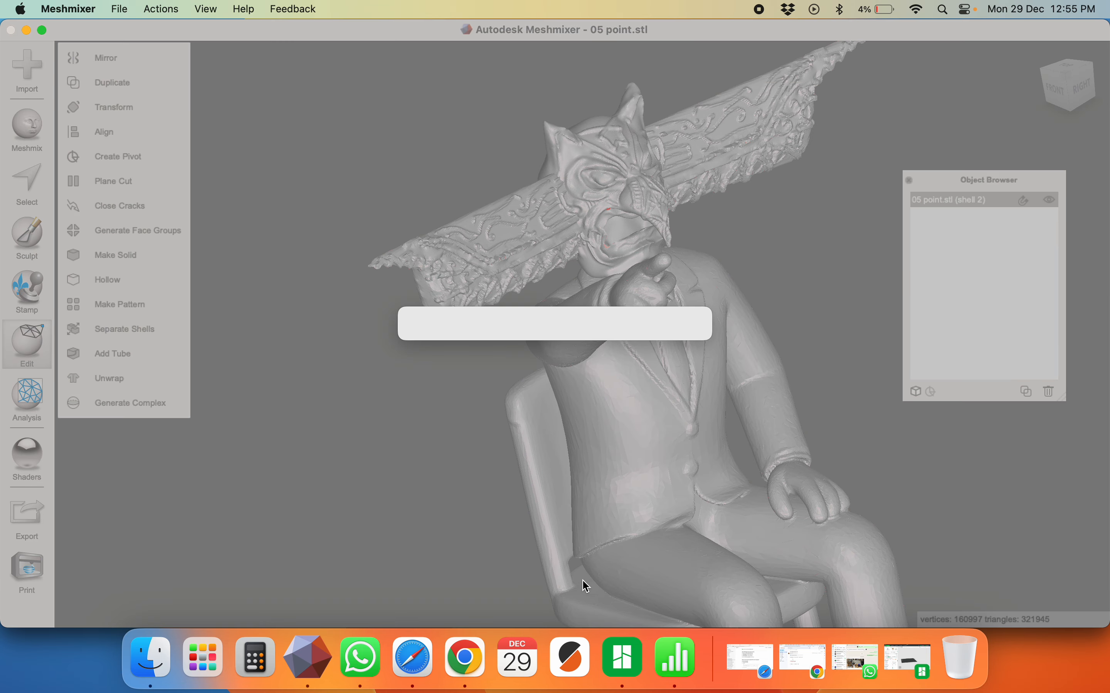
# Switch to Safari, download the repaired 03 cross R2.stl file and return to the repair page
pyautogui.press('super+Tab')
pyautogui.press('super+Tab')
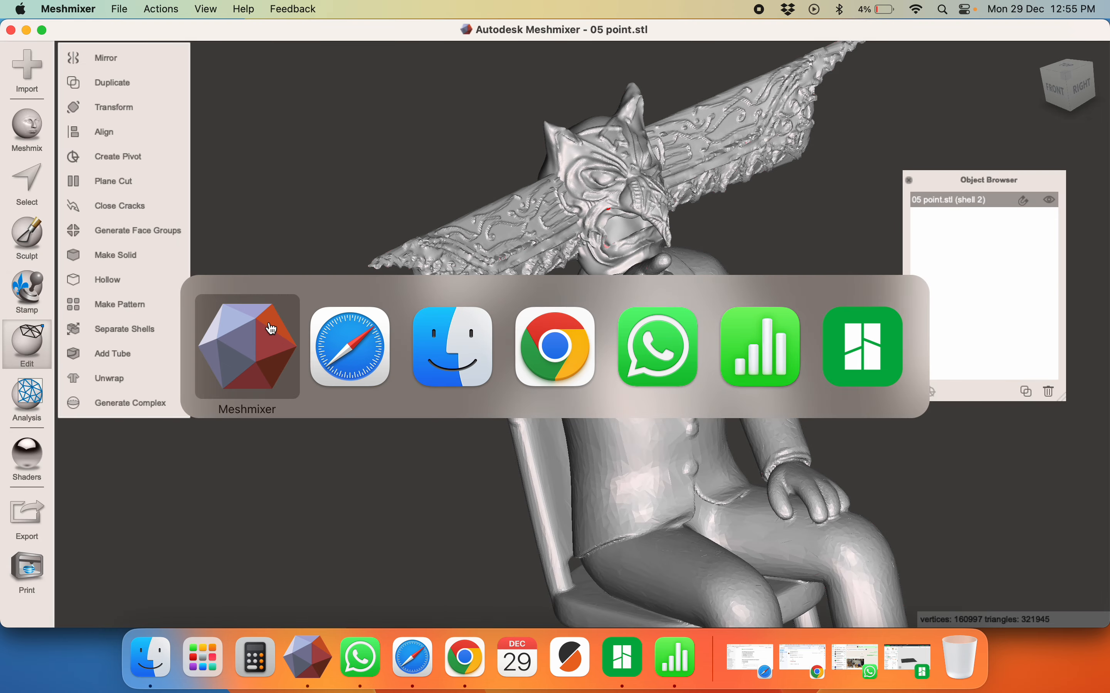
pyautogui.click(363, 344)
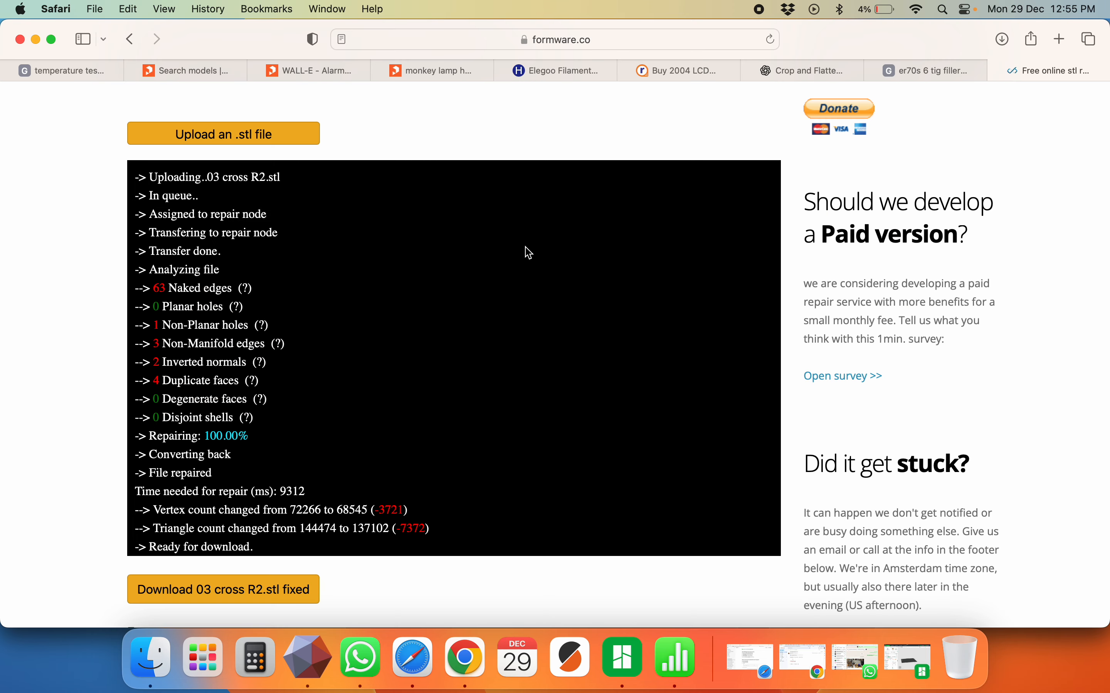
pyautogui.click(239, 588)
pyautogui.click(955, 69)
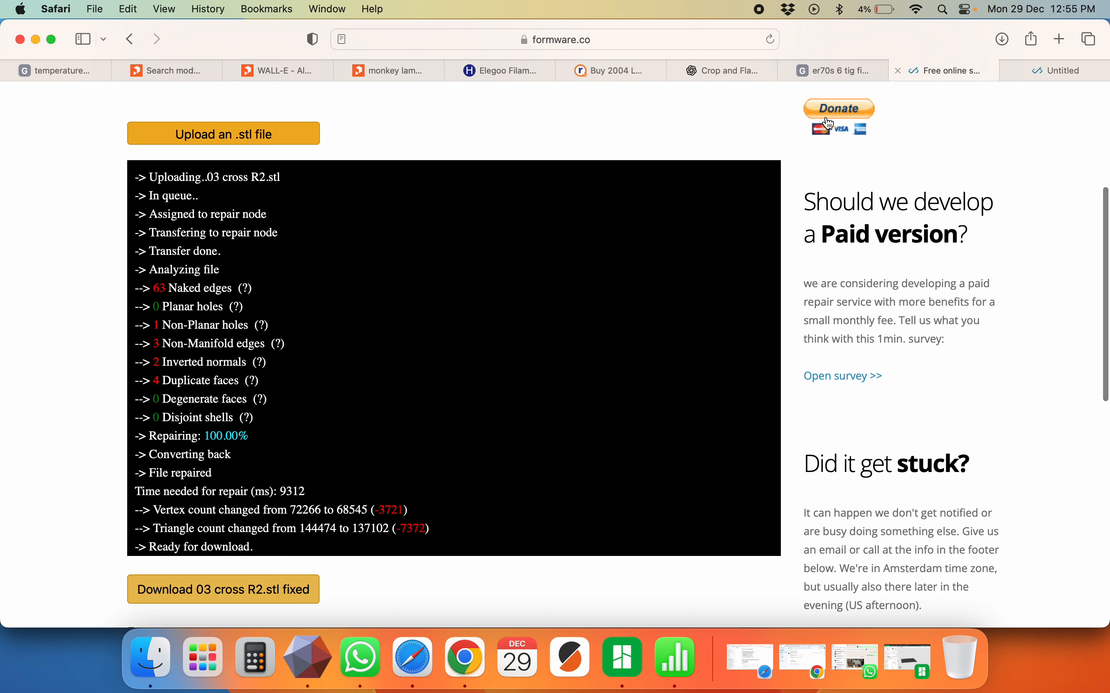
# Upload 04 hoorah R2.stl from the order folder to the online STL repair service
pyautogui.press('super+Tab')
pyautogui.press('super+Tab')
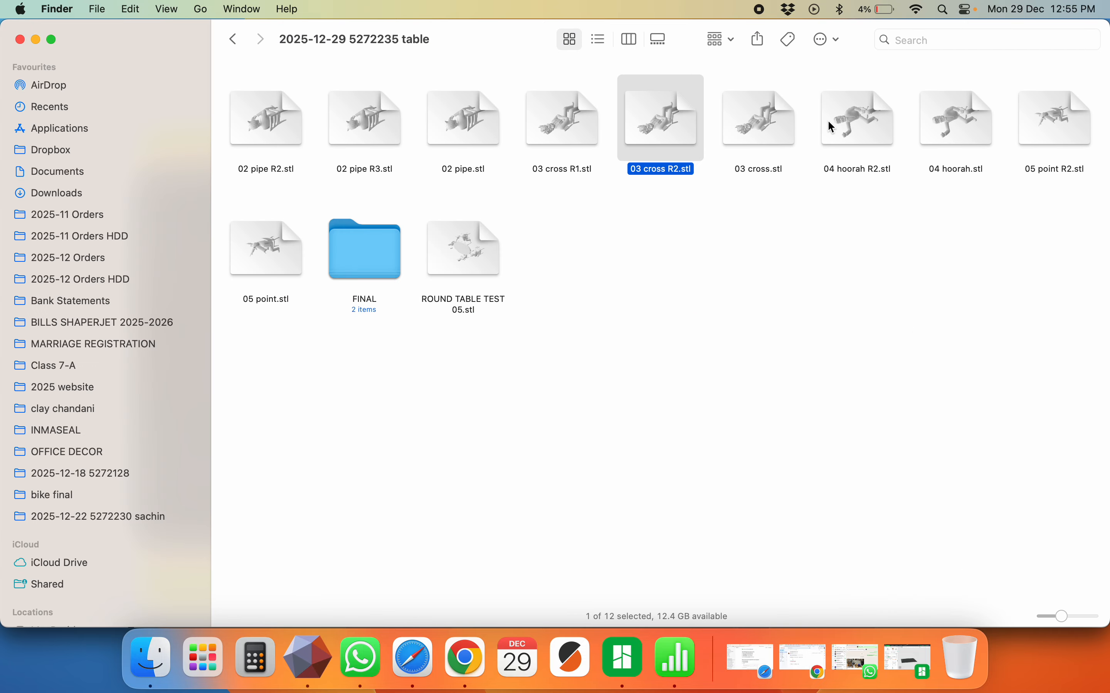
pyautogui.moveTo(889, 130); pyautogui.dragTo(284, 136)
pyautogui.press('super+Tab')
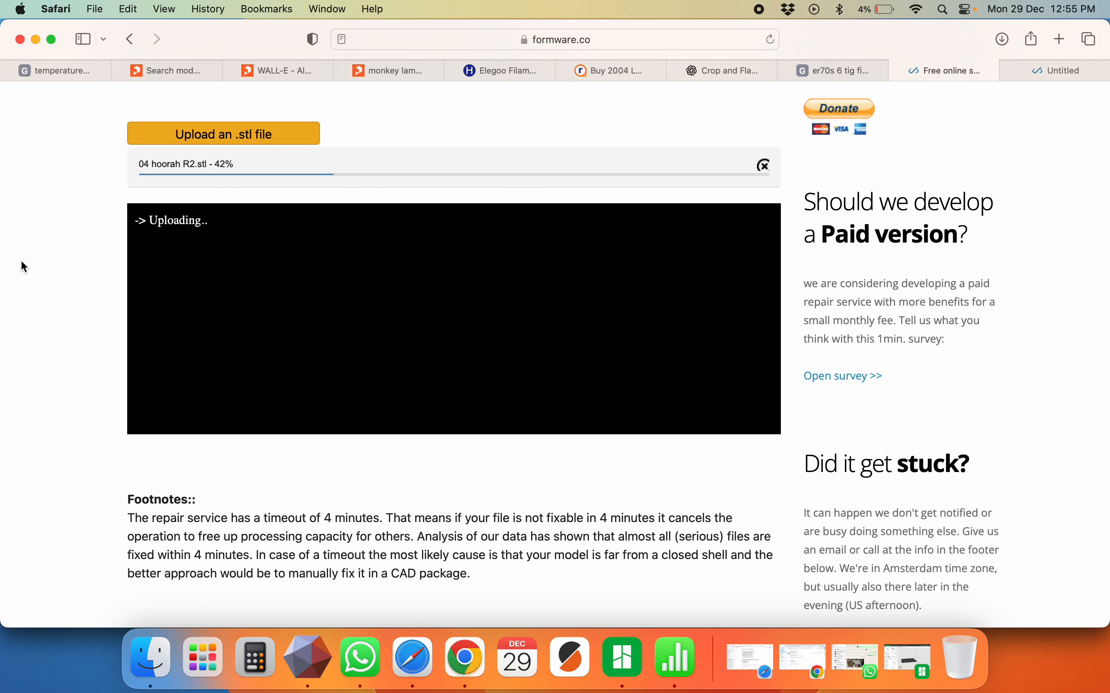
# Locate the downloaded 03 cross R2_fixed.stl and move it into the order's FINAL folder
pyautogui.press('super+Tab')
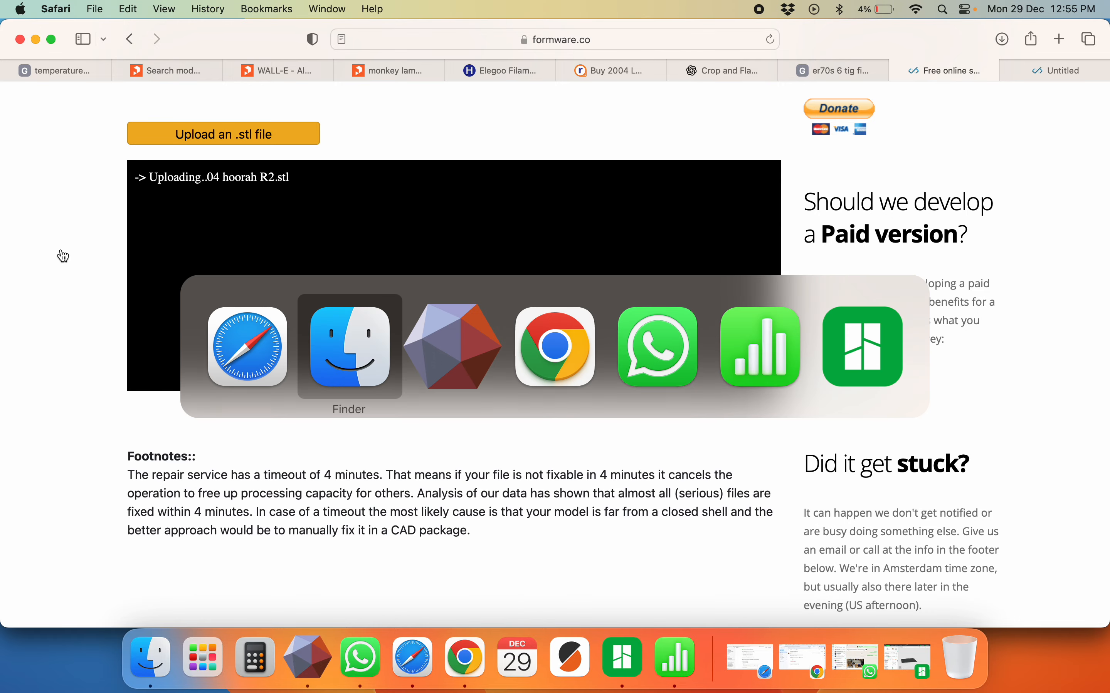
pyautogui.press('super+Tab')
pyautogui.click(1009, 36)
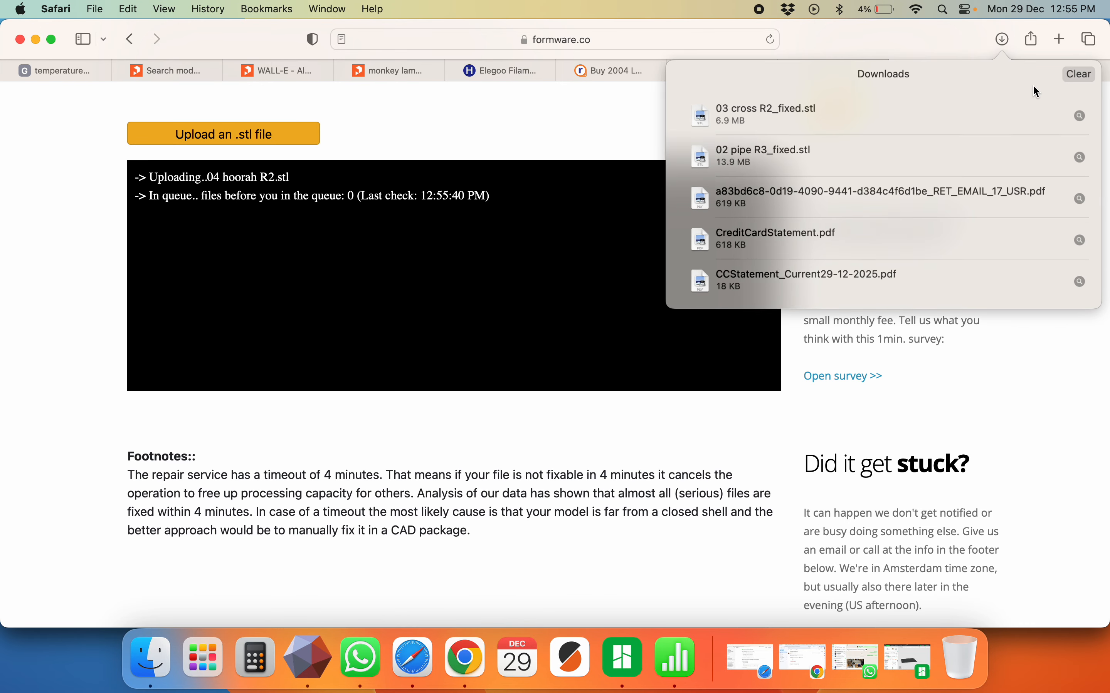
pyautogui.click(1077, 112)
pyautogui.press('super+w')
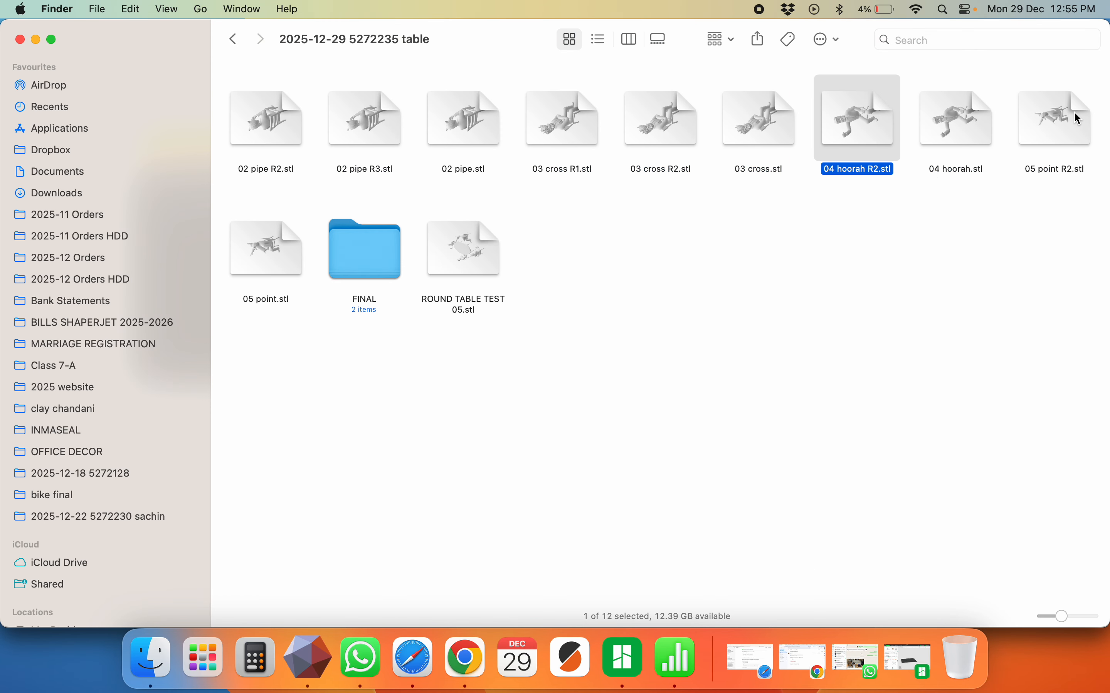
pyautogui.doubleClick(366, 240)
pyautogui.press('super+v')
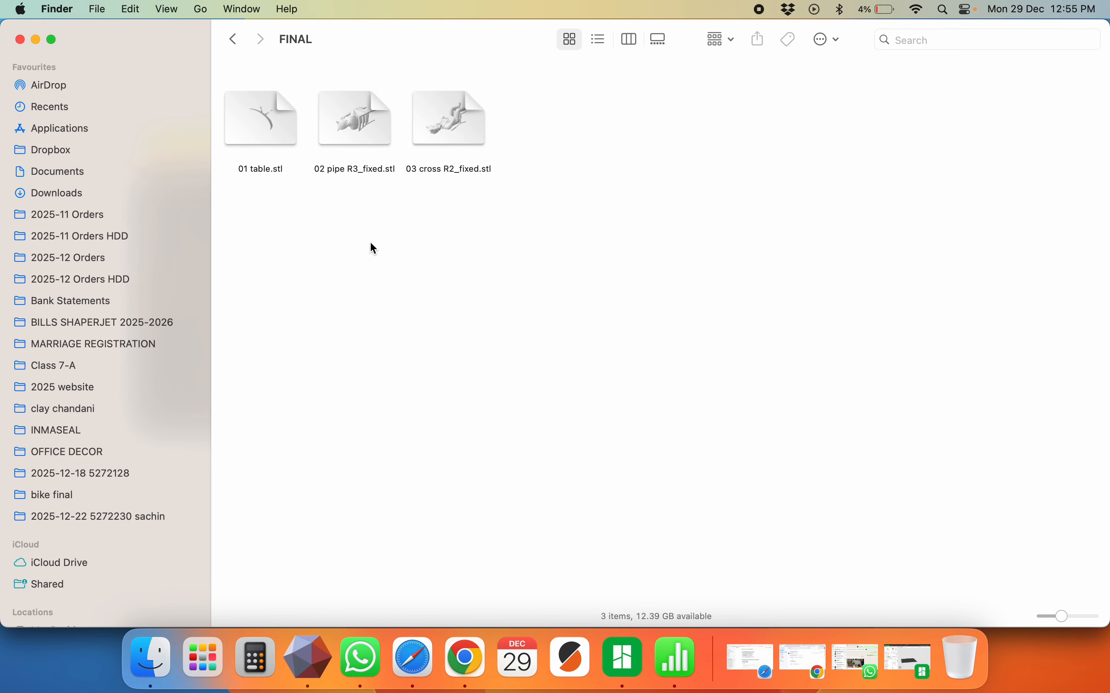
# Load 01 table.stl from FINAL into Meshmixer, replacing the current scene, and view the table from above
pyautogui.click(302, 657)
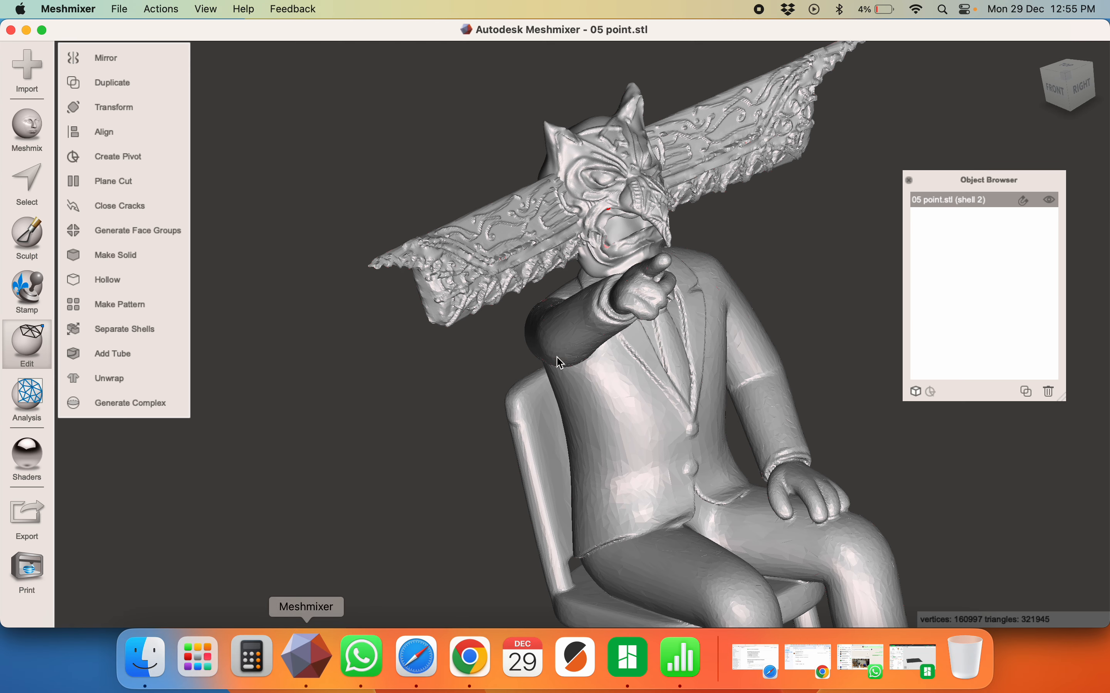
pyautogui.press('super+Tab')
pyautogui.press('super+Tab')
pyautogui.moveTo(261, 128); pyautogui.dragTo(510, 303)
pyautogui.click(512, 307)
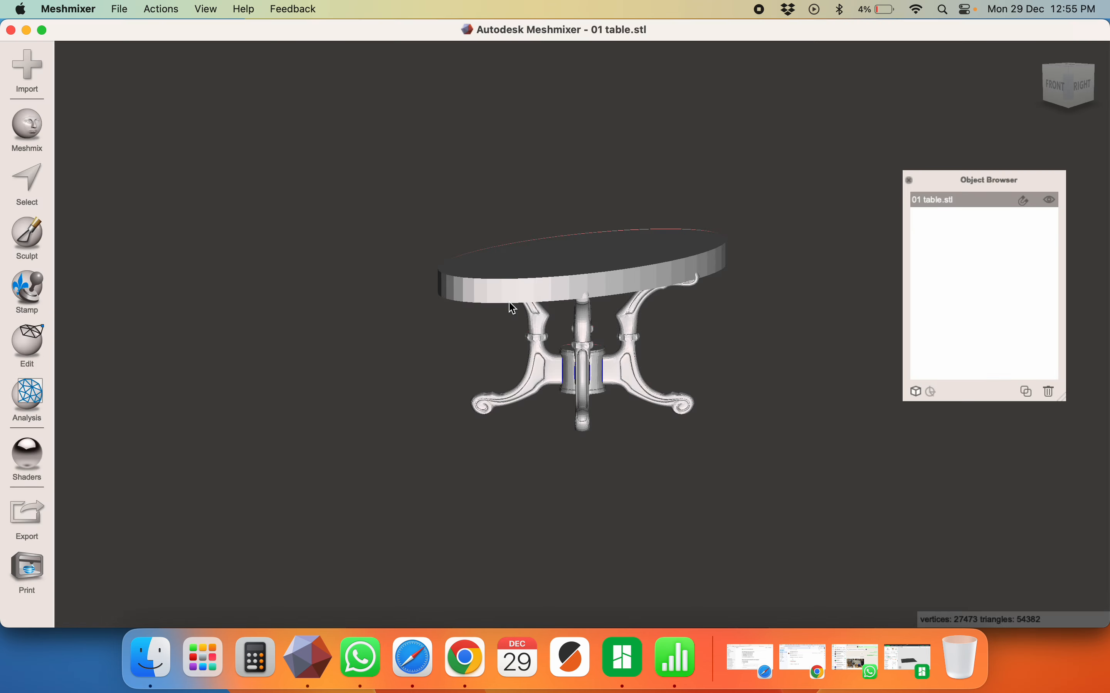
pyautogui.moveTo(509, 303); pyautogui.dragTo(468, 359, button='right')
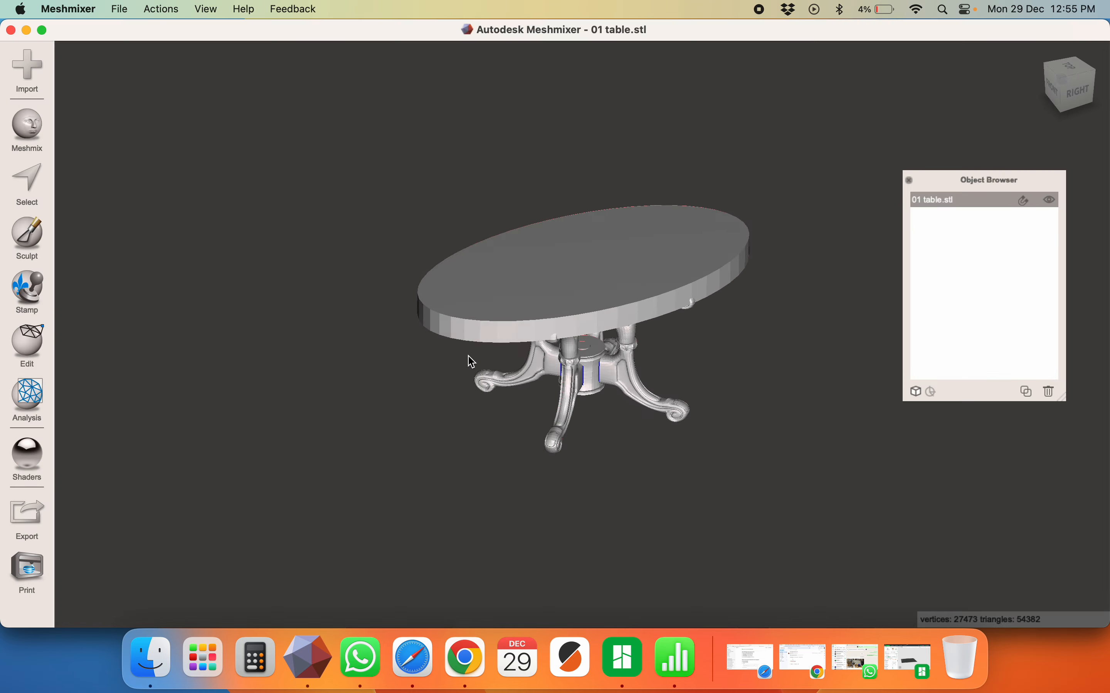
# Append 02 pipe R3_fixed.stl and 03 cross R2_fixed.stl from FINAL to the table scene
pyautogui.press('super+Tab')
pyautogui.moveTo(348, 122); pyautogui.dragTo(528, 236)
pyautogui.press('super+Tab')
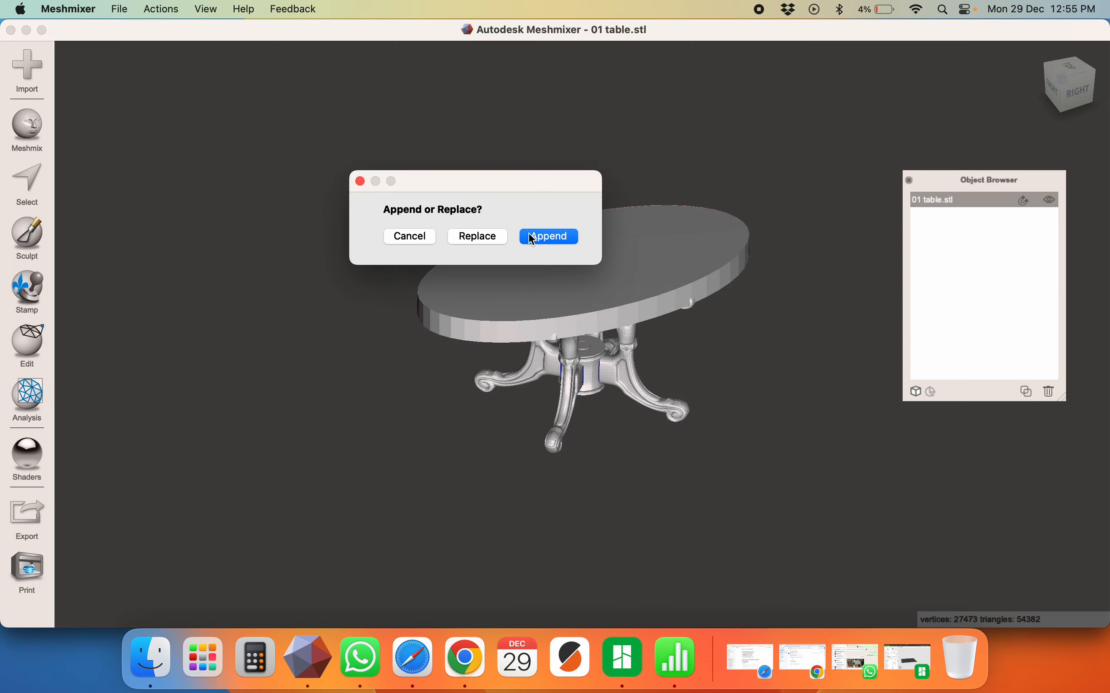
pyautogui.click(532, 238)
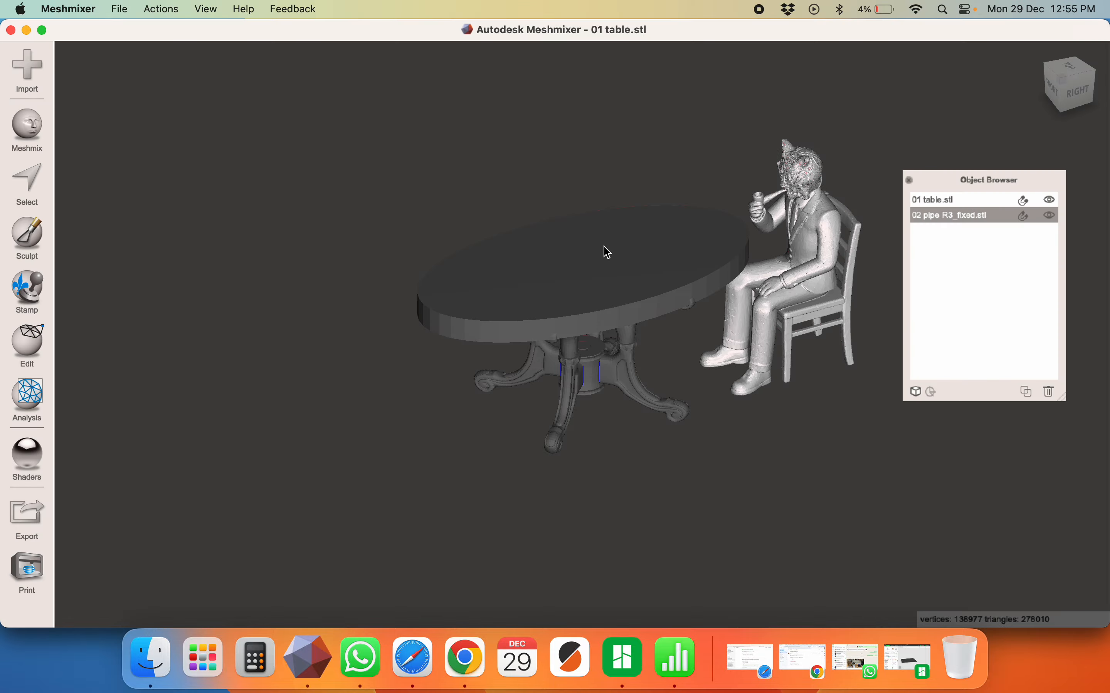
pyautogui.press('super+Tab')
pyautogui.press('super+Tab')
pyautogui.moveTo(447, 131); pyautogui.dragTo(546, 243)
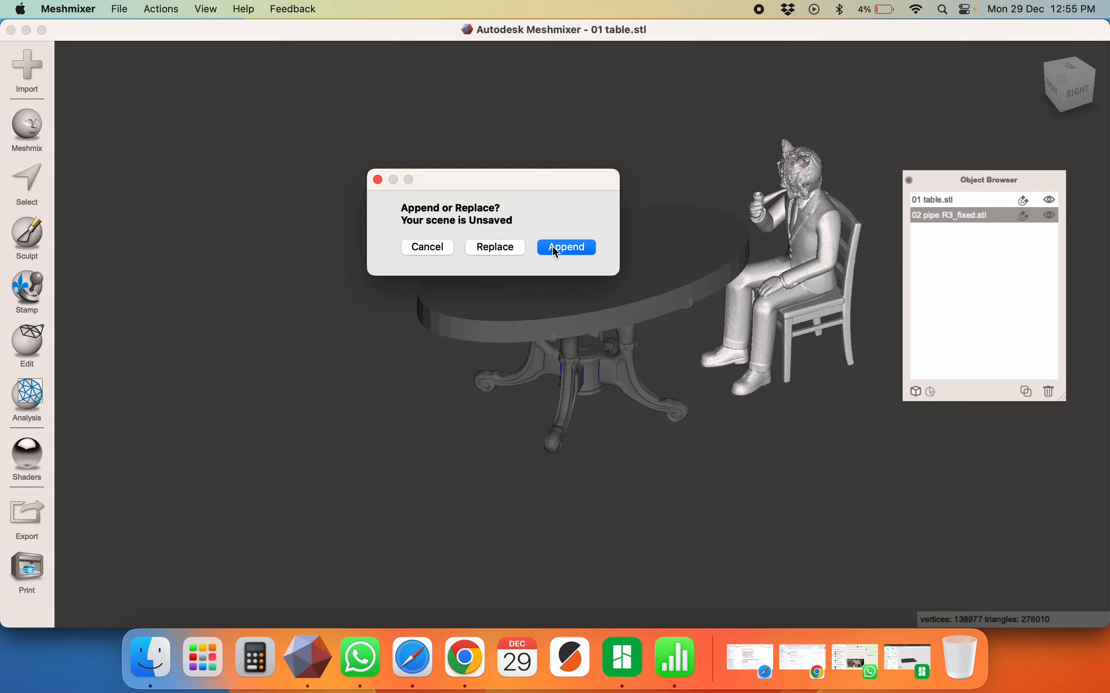
pyautogui.click(553, 246)
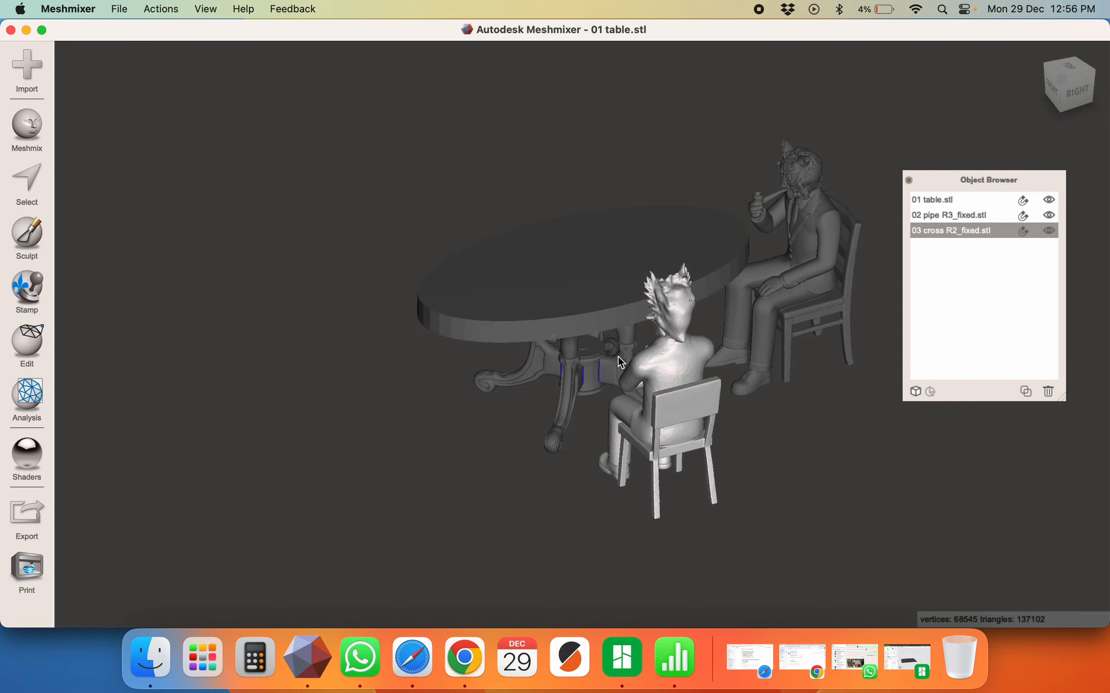
# Check the 01 table mesh for defects with the Inspector and close it without repairing
pyautogui.press('super+Tab')
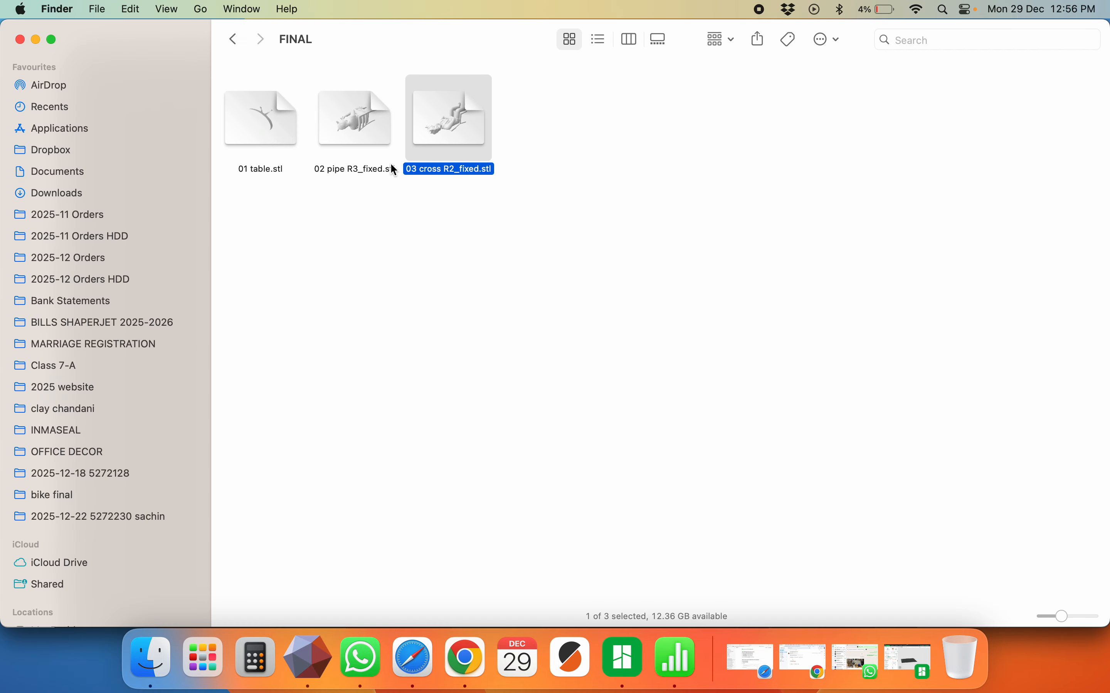
pyautogui.press('super+Tab')
pyautogui.click(576, 293)
pyautogui.press('i')
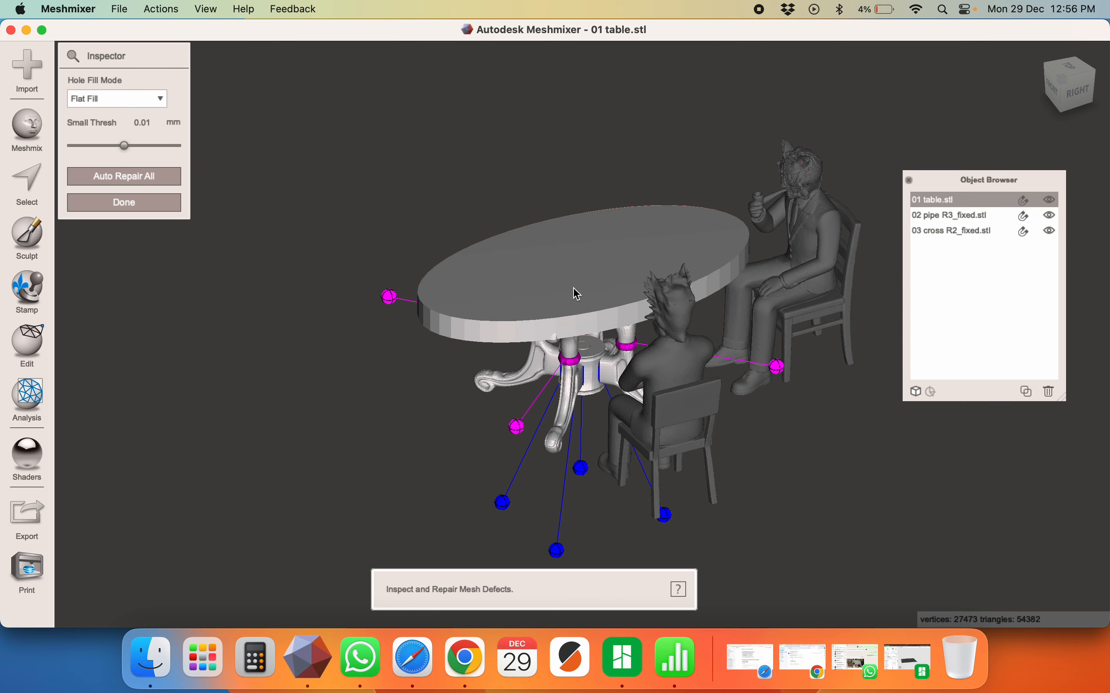
pyautogui.press('Escape')
# Switch to Safari, download the repaired 04 hoorah R2.stl file and go back to the repair page
pyautogui.press('super+Tab')
pyautogui.press('super+Tab')
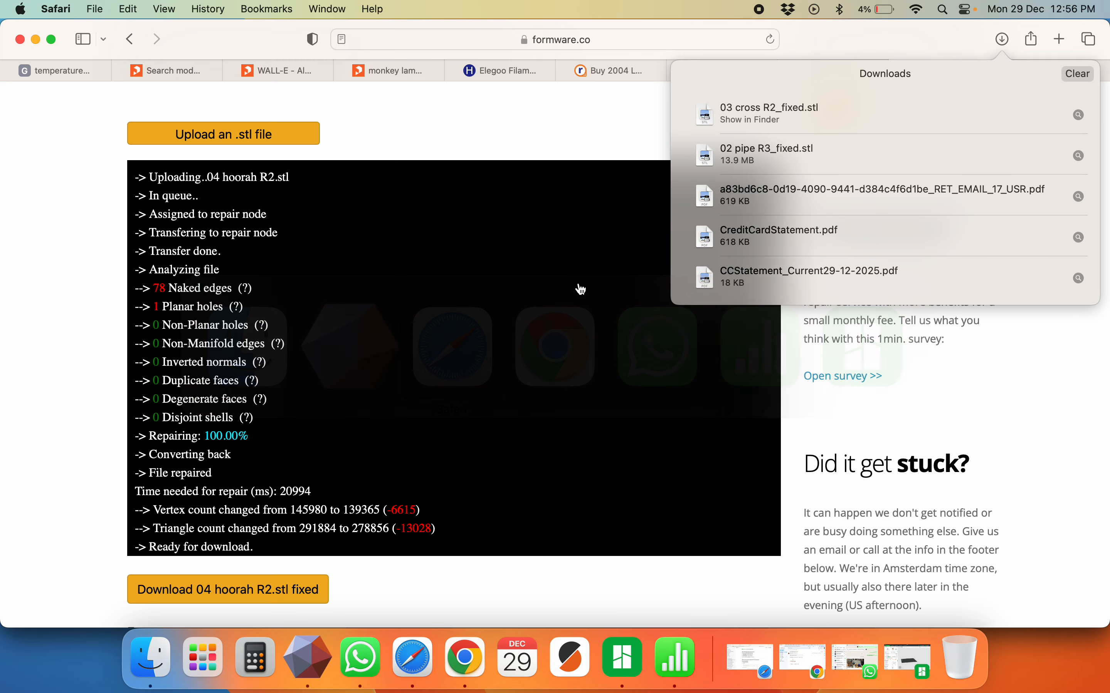
pyautogui.click(220, 585)
pyautogui.click(887, 72)
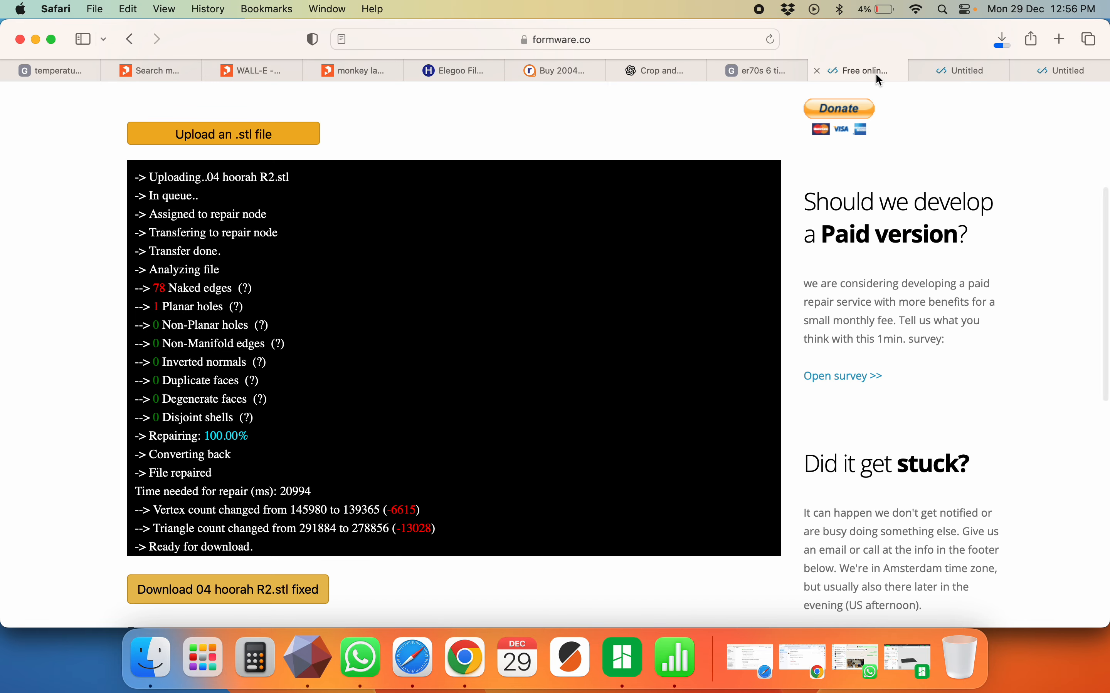
# Upload 05 point R2.stl from the order folder to the online STL repair service
pyautogui.press('super+Tab')
pyautogui.press('super+Tab')
pyautogui.press('Tab')
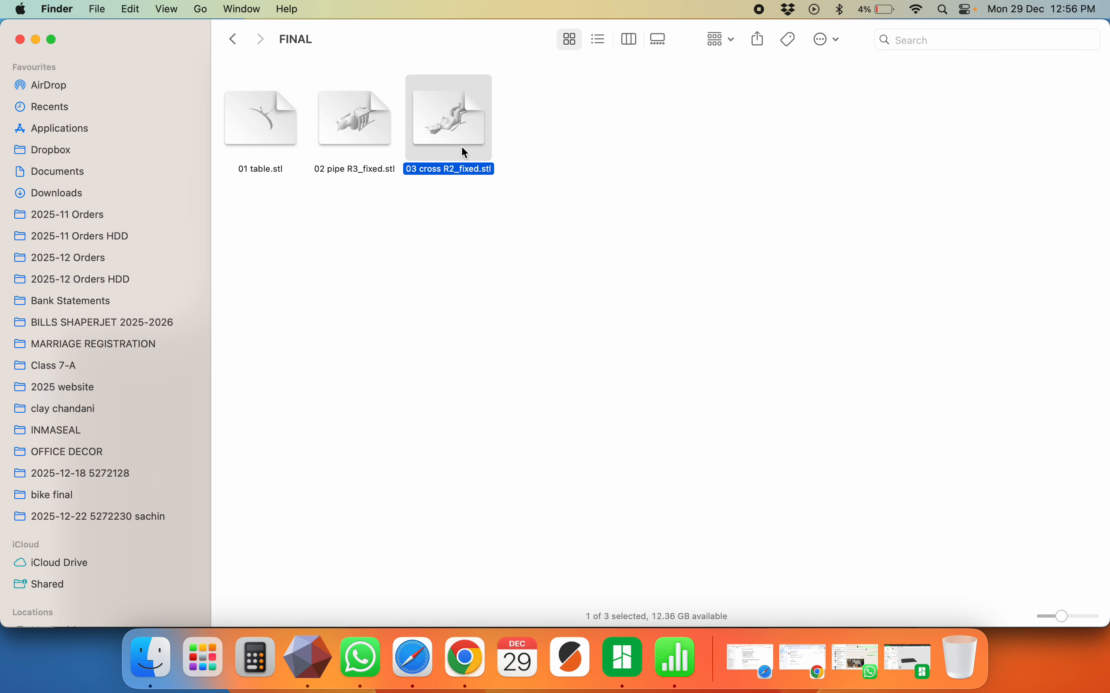
pyautogui.press('super+Up')
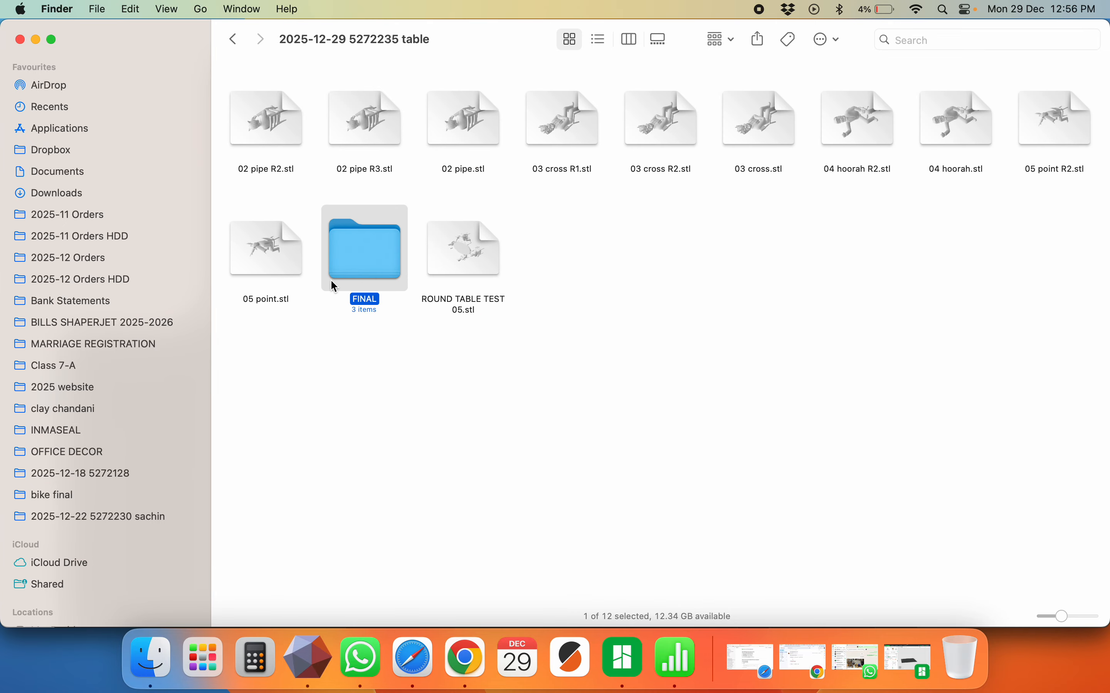
pyautogui.moveTo(1089, 99); pyautogui.dragTo(245, 140)
pyautogui.press('super+Tab')
pyautogui.press('super+Tab')
# Locate the downloaded 04 hoorah R2_fixed.stl and move it into the order's FINAL folder
pyautogui.click(1003, 39)
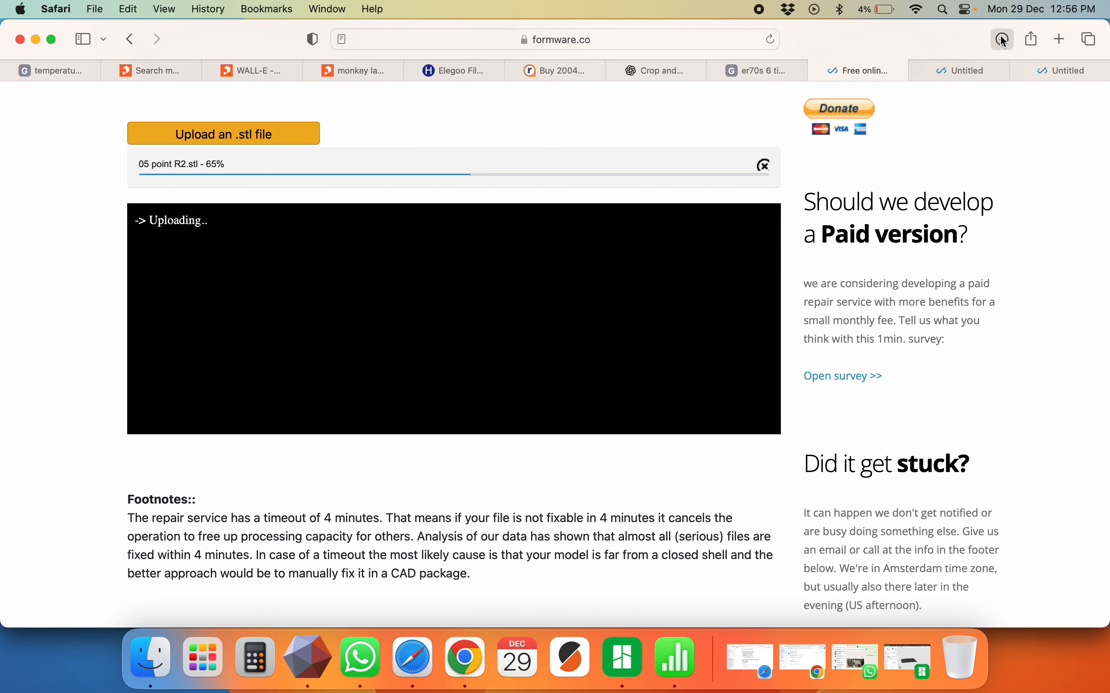
pyautogui.click(1080, 114)
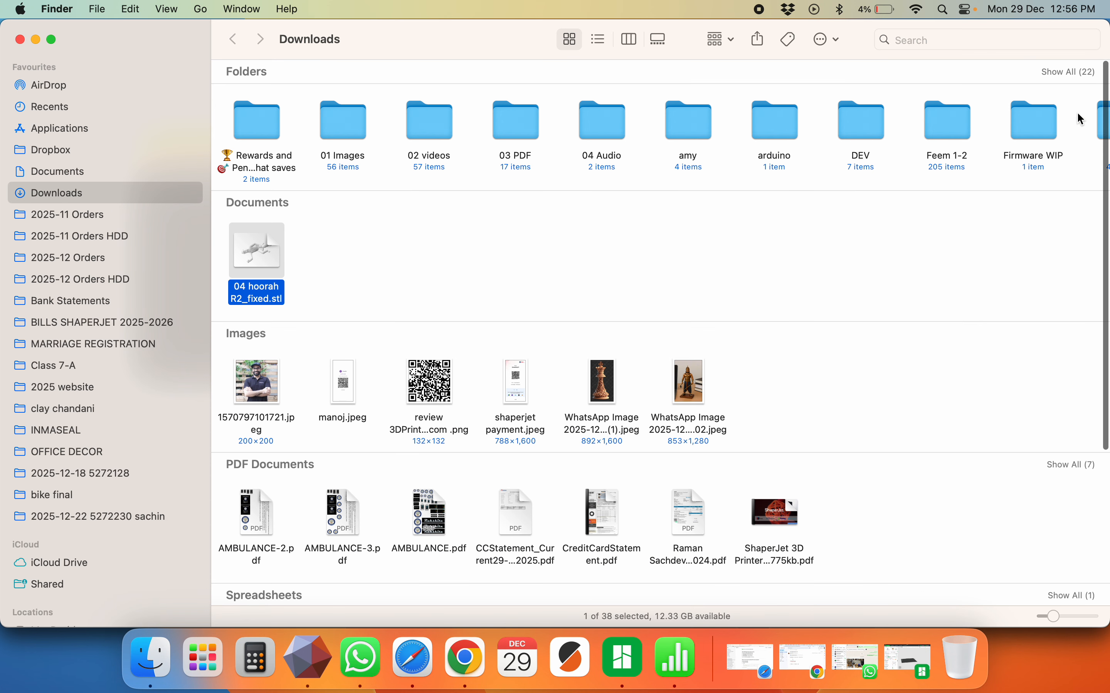
pyautogui.press('super+w')
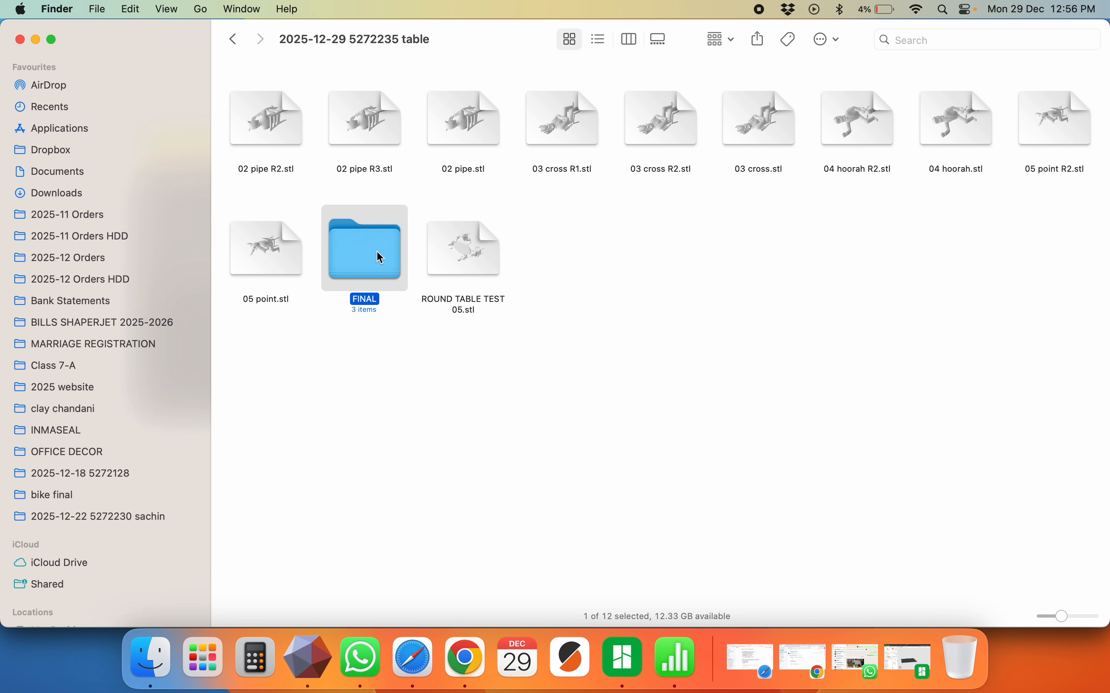
pyautogui.doubleClick(376, 250)
pyautogui.press('super+v')
# Move 01 table.stl out of FINAL and back into the parent order folder
pyautogui.click(257, 127)
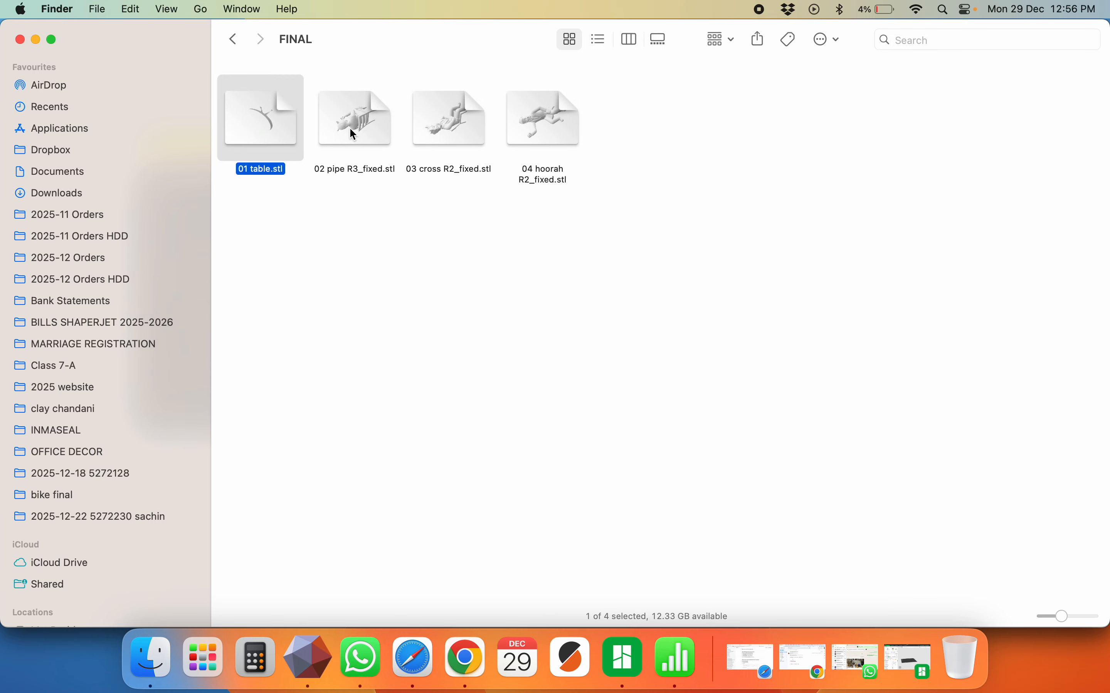
pyautogui.click(350, 130)
pyautogui.click(452, 137)
pyautogui.click(568, 132)
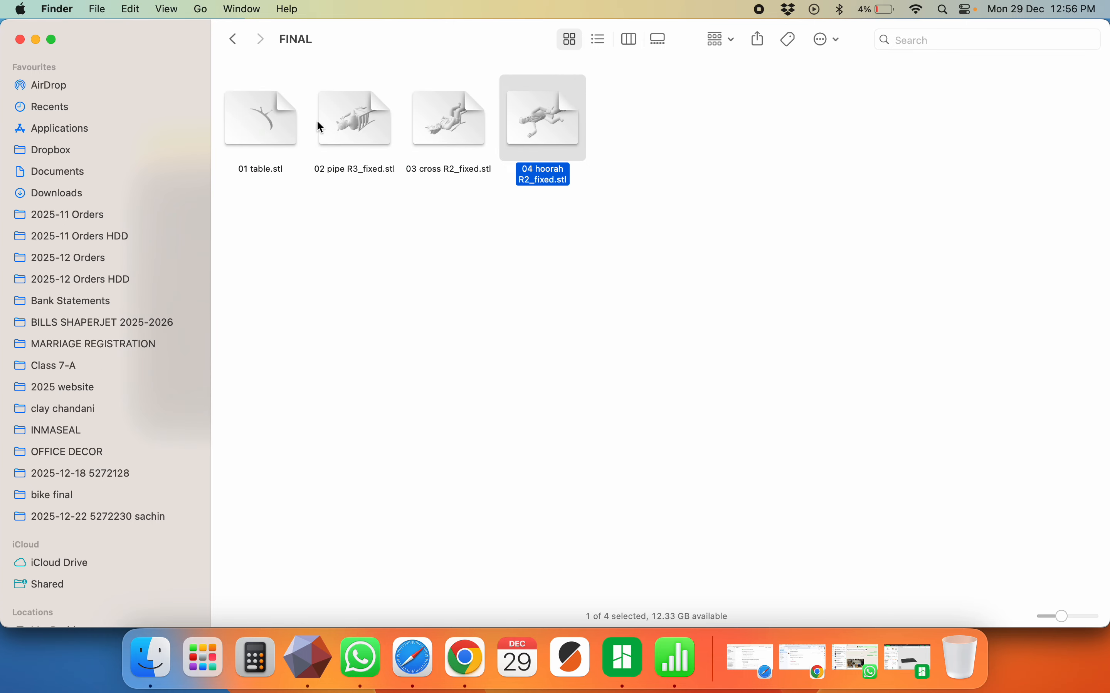
pyautogui.click(249, 115)
pyautogui.press('super+c')
pyautogui.press('super+Up')
pyautogui.press('super+v')
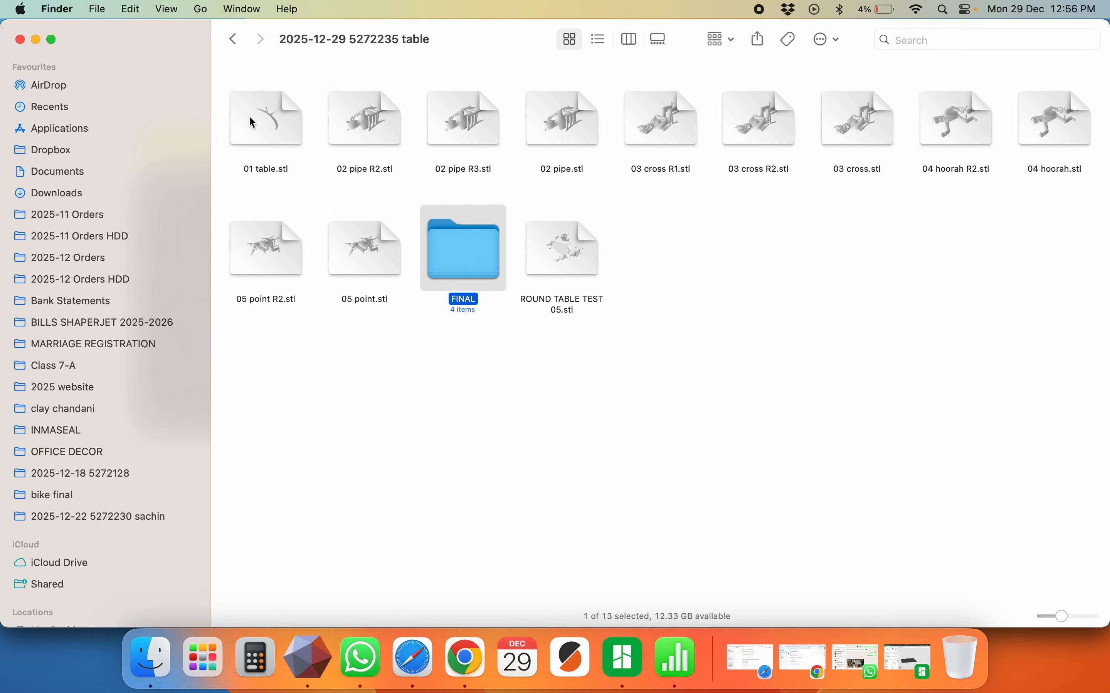
pyautogui.click(346, 458)
# Switch to Safari, dismiss the downloads list and close the two untitled tabs beside the repair page
pyautogui.press('super+Tab')
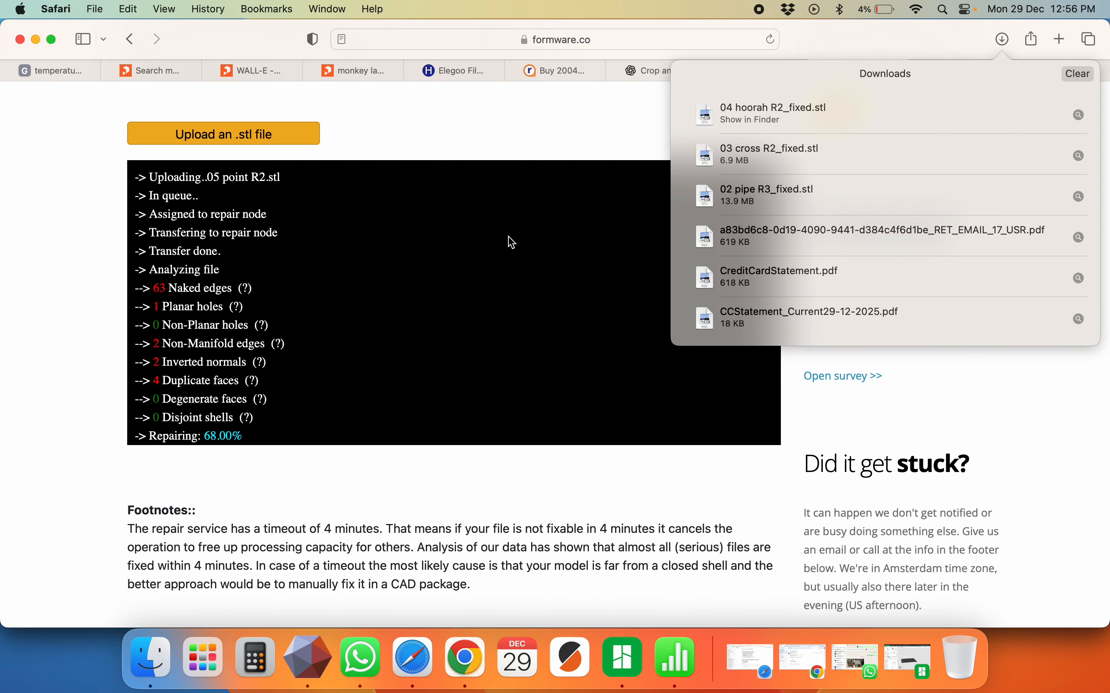
pyautogui.click(947, 39)
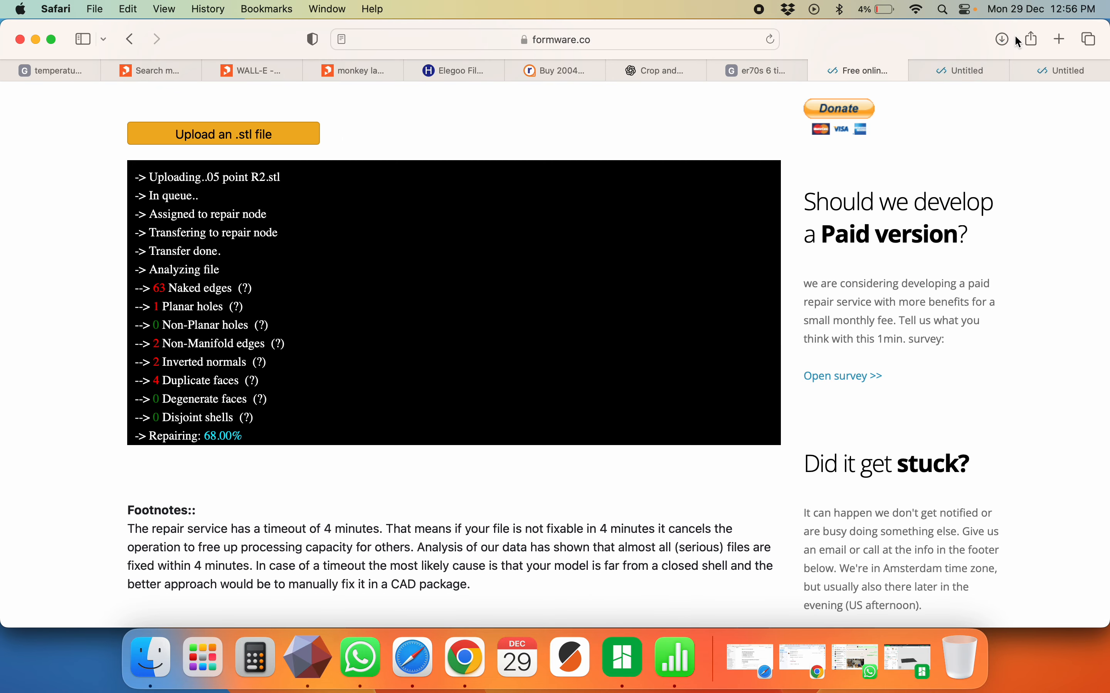
pyautogui.click(919, 69)
pyautogui.click(919, 69)
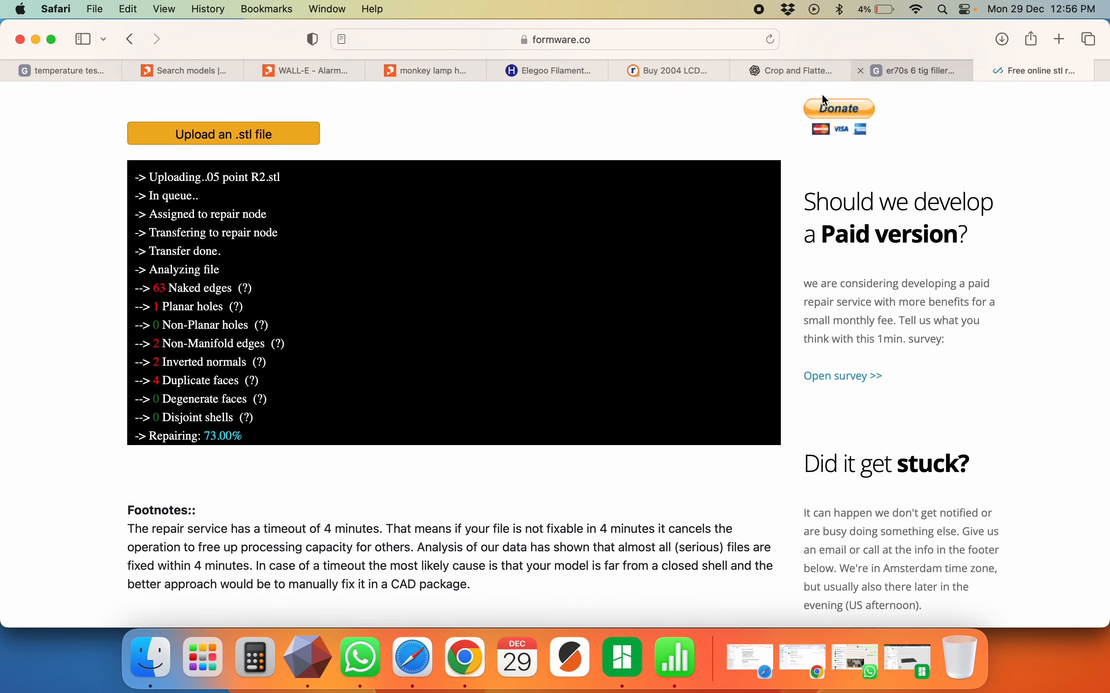
# Append 04 hoorah R2_fixed.stl from FINAL to the table scene in Meshmixer
pyautogui.press('super+Tab')
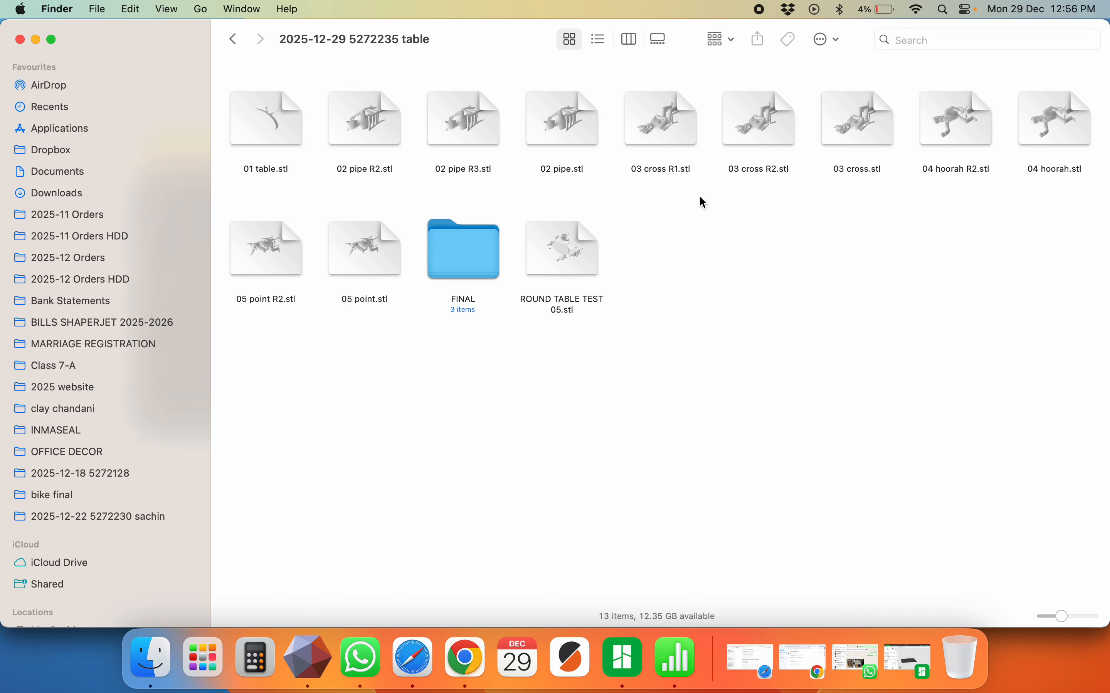
pyautogui.press('super+Tab')
pyautogui.press('Tab')
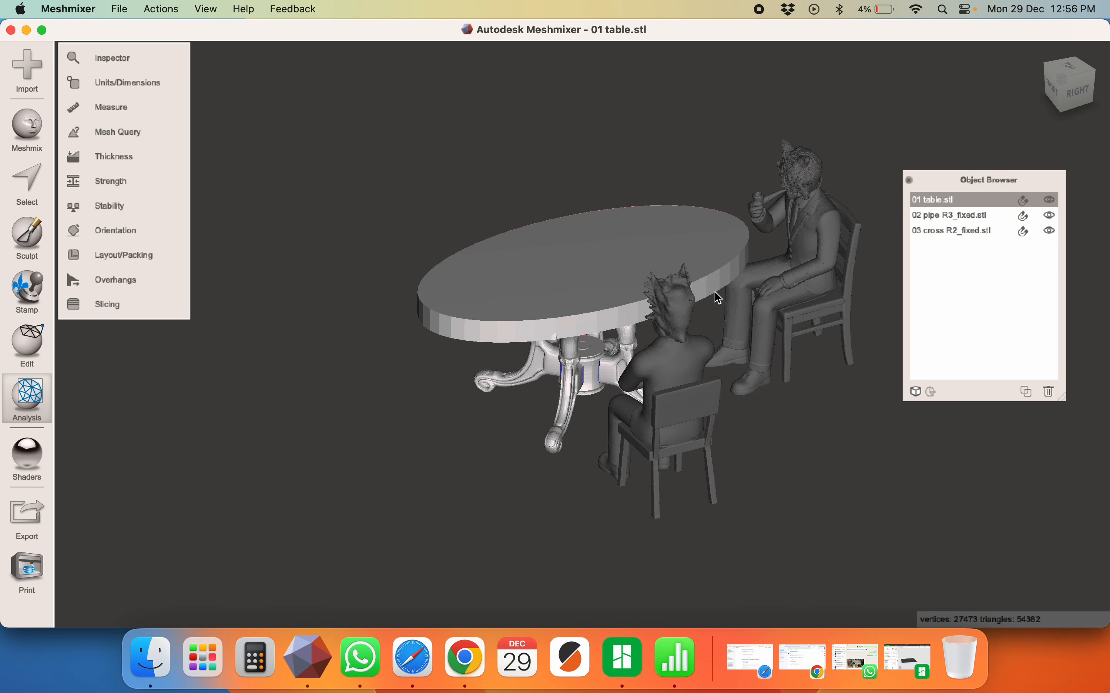
pyautogui.press('super+Tab')
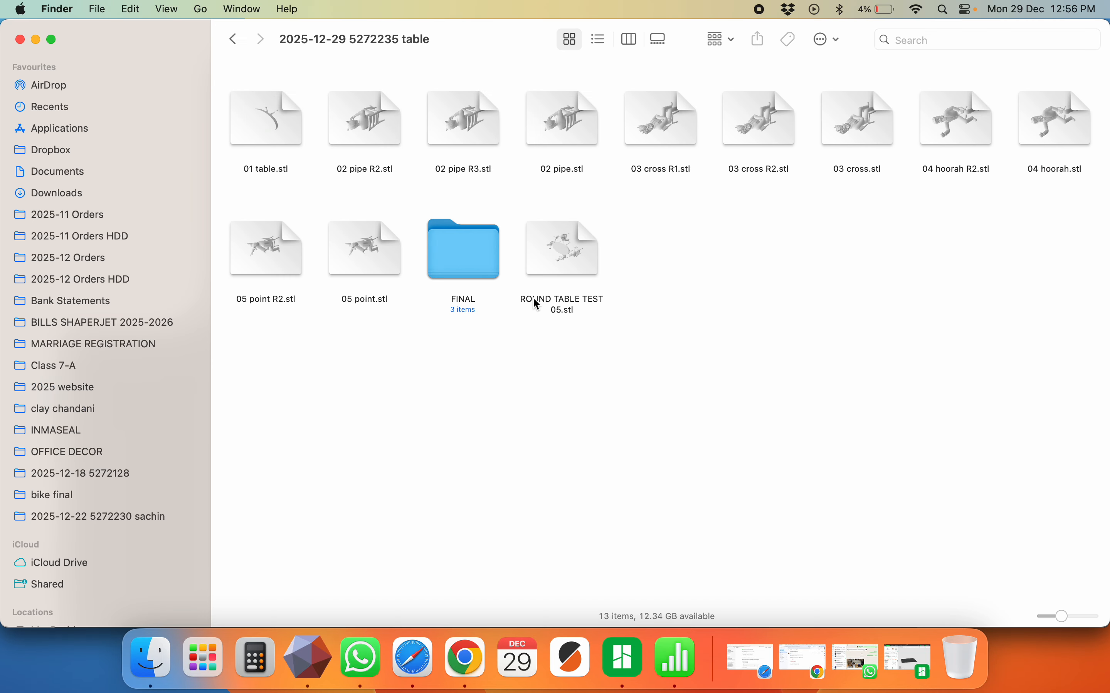
pyautogui.click(482, 254)
pyautogui.doubleClick(482, 255)
pyautogui.moveTo(421, 132); pyautogui.dragTo(494, 227)
pyautogui.press('super+Tab')
pyautogui.click(527, 224)
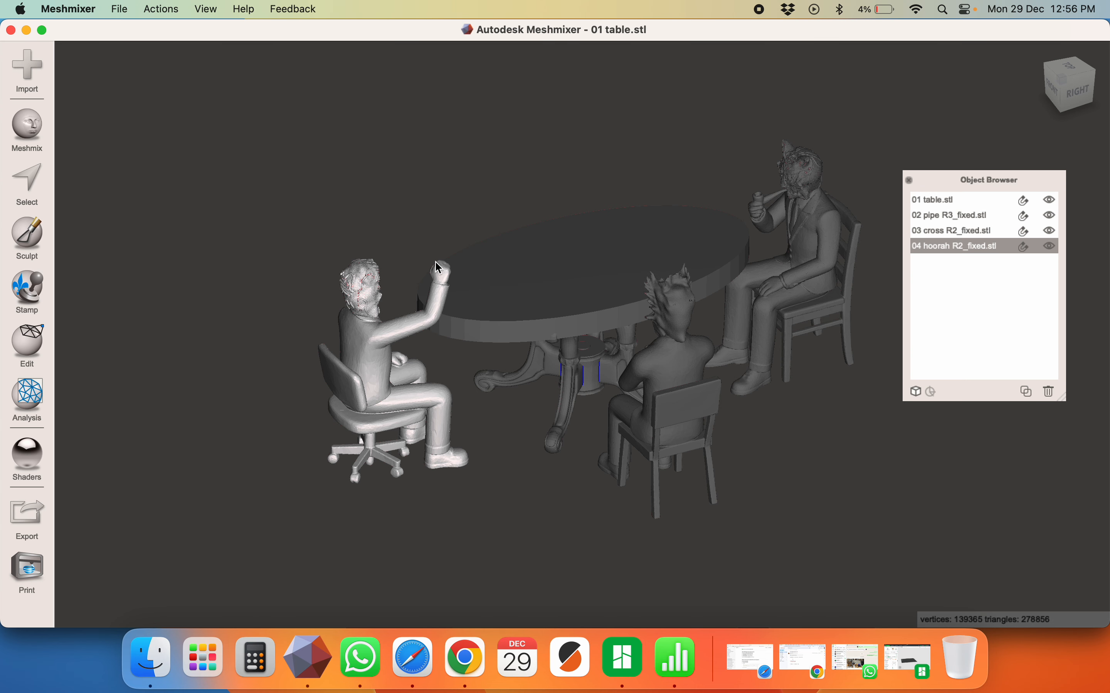
# Check the 04 hoorah, 03 cross and 02 pipe figures in turn for mesh defects with the Inspector
pyautogui.moveTo(397, 402); pyautogui.dragTo(336, 371, button='right')
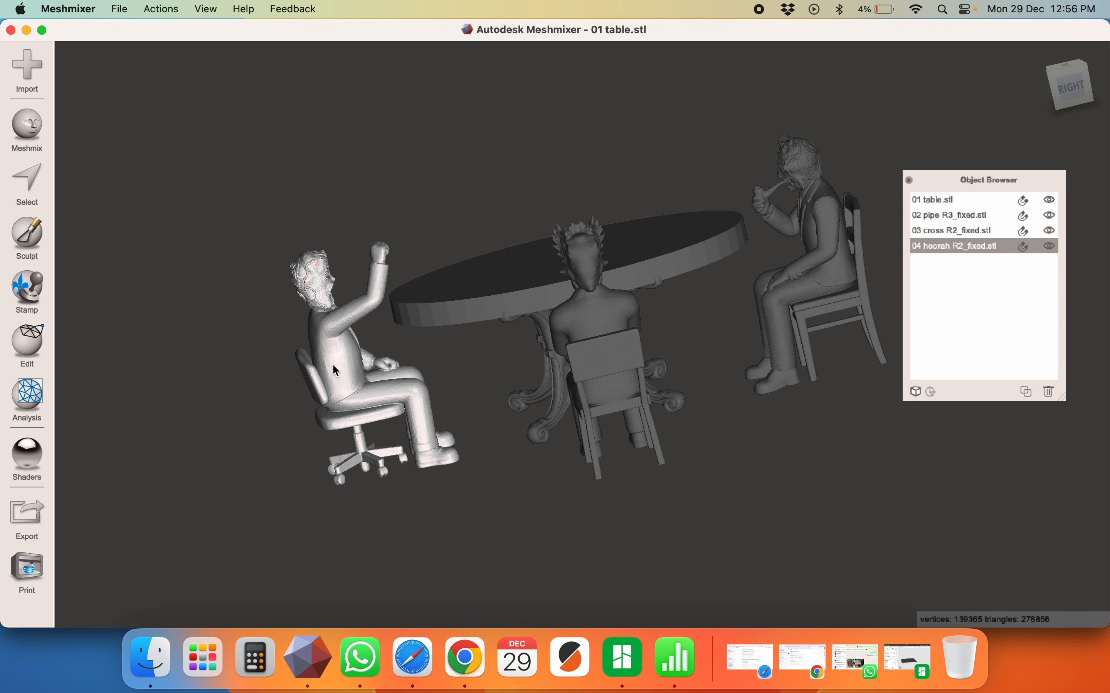
pyautogui.press('i')
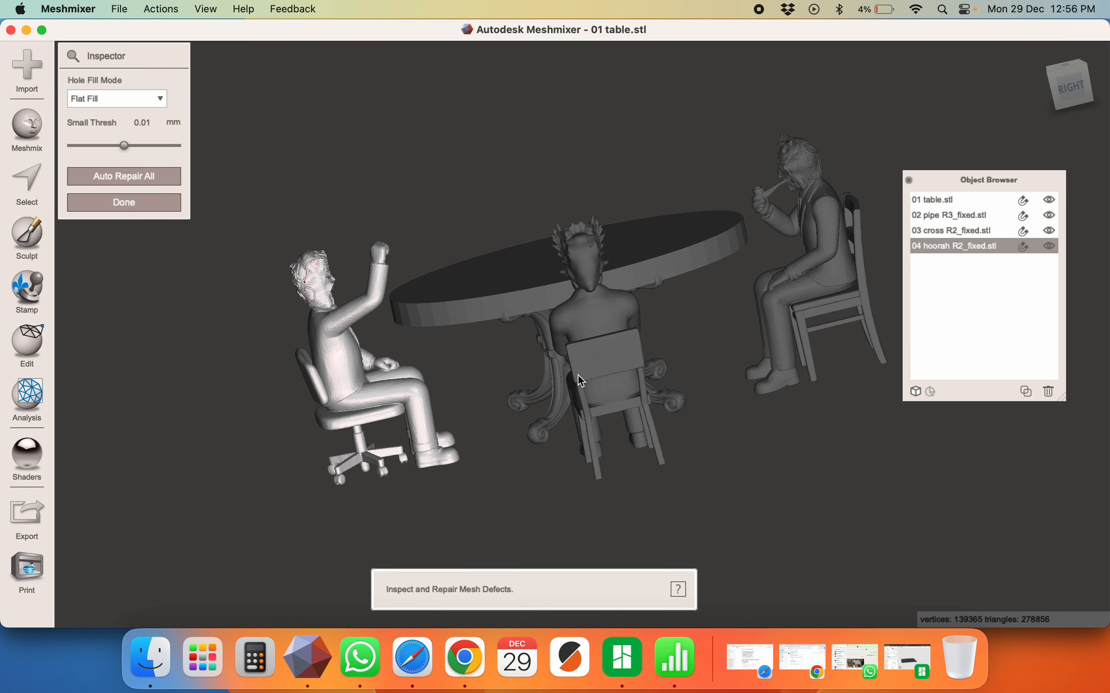
pyautogui.press('Escape')
pyautogui.click(601, 369)
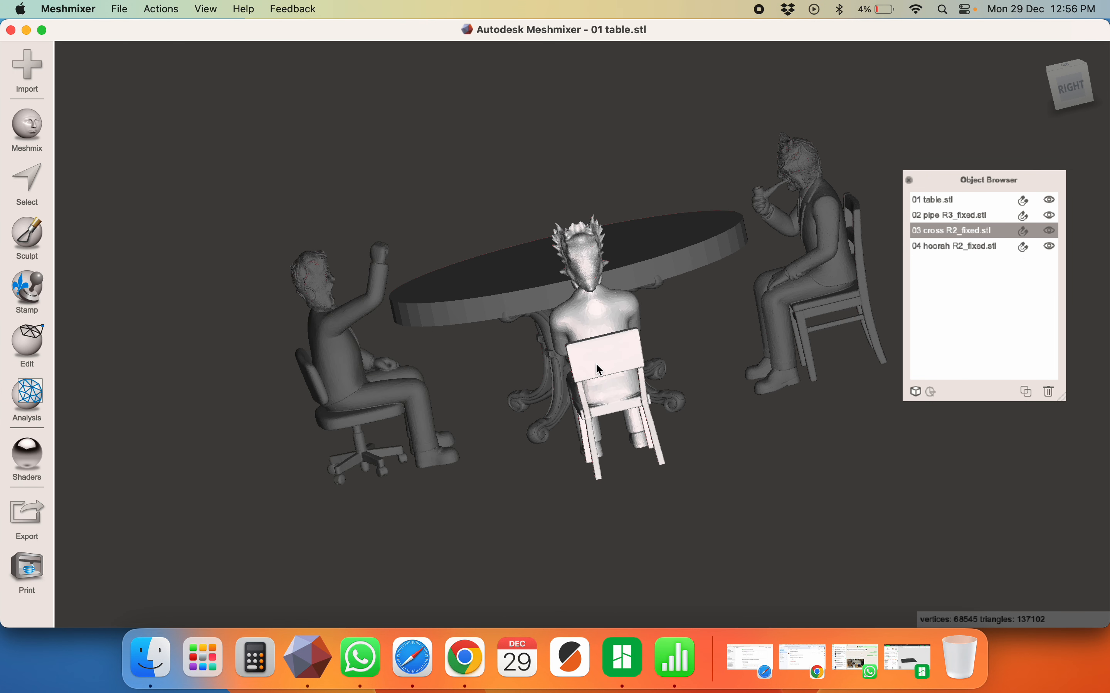
pyautogui.click(33, 403)
pyautogui.click(147, 55)
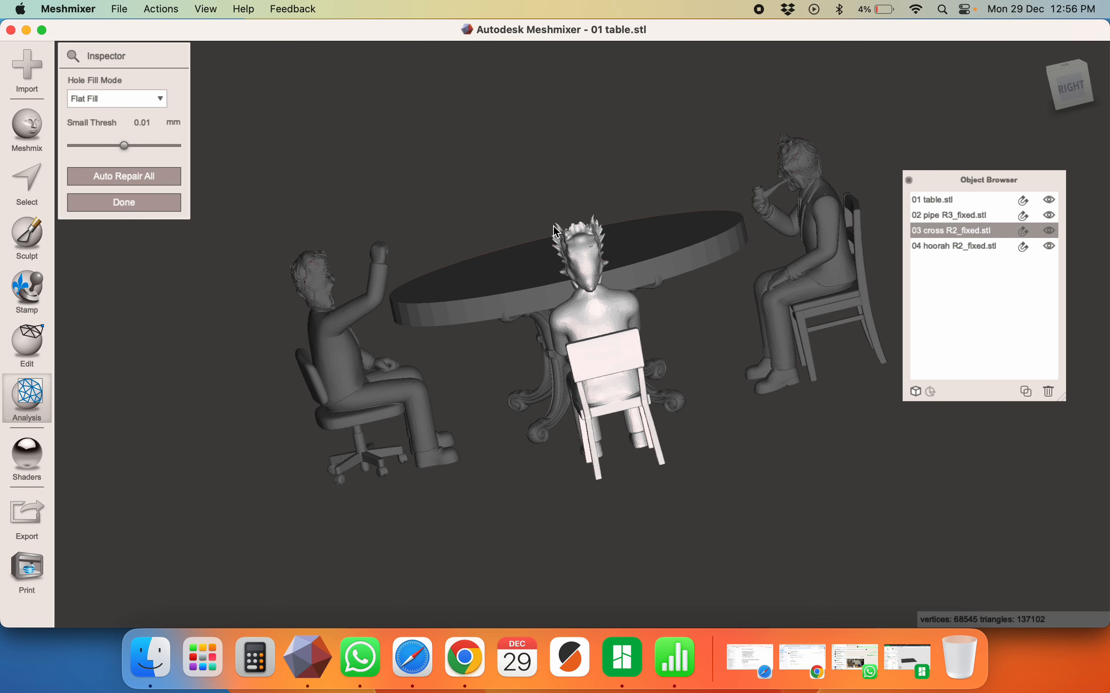
pyautogui.press('Escape')
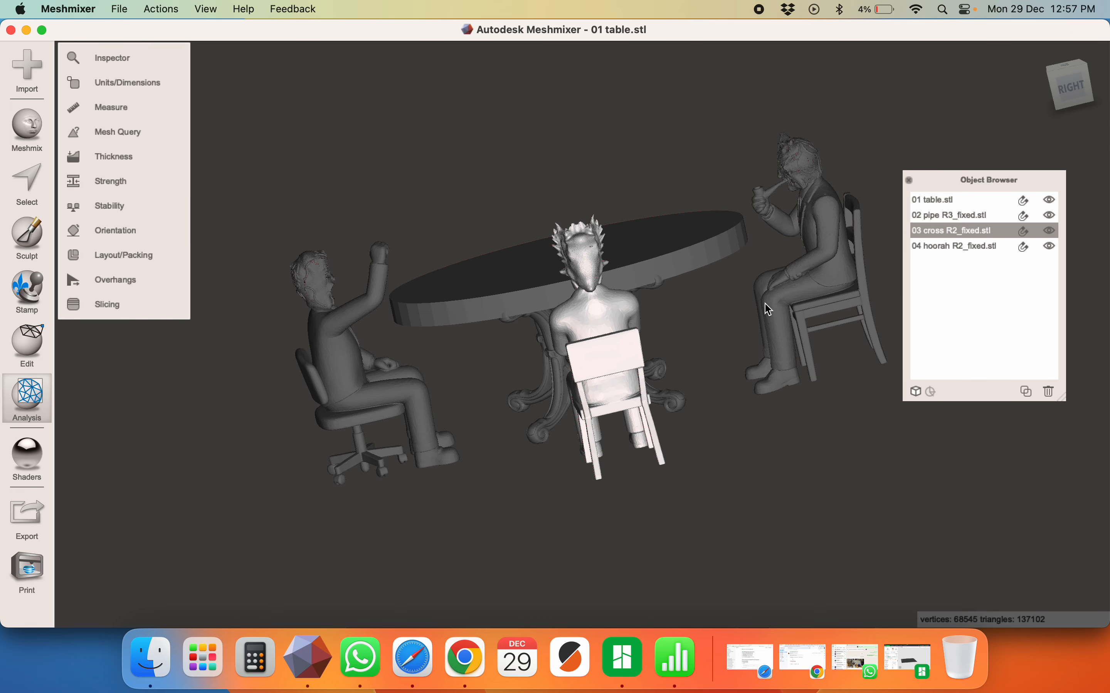
pyautogui.click(793, 291)
pyautogui.moveTo(803, 272); pyautogui.dragTo(877, 246, button='right')
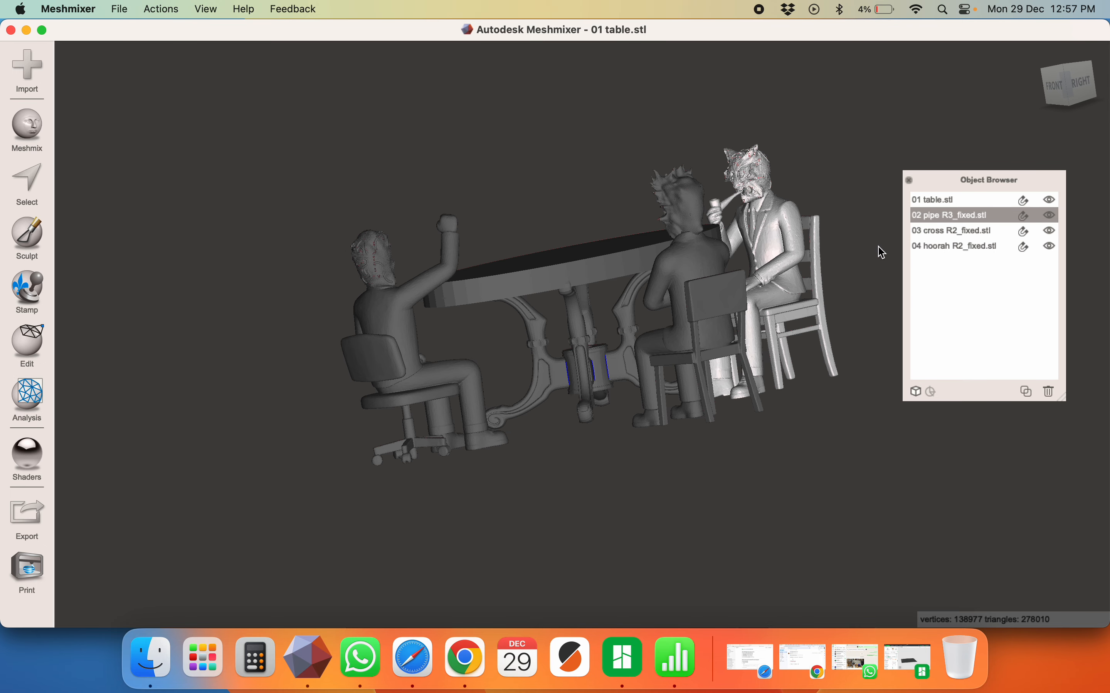
pyautogui.press('i')
pyautogui.press('Escape')
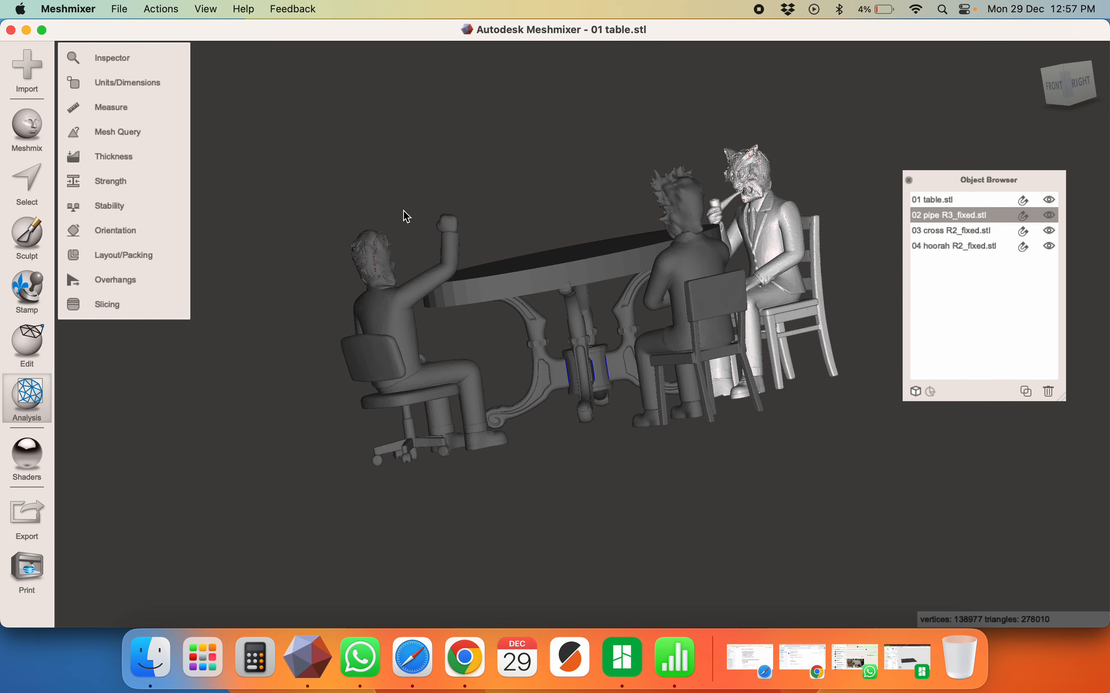
# Check the 01 table.stl object for mesh defects with the Inspector and close it without repairing
pyautogui.click(540, 275)
pyautogui.press('i')
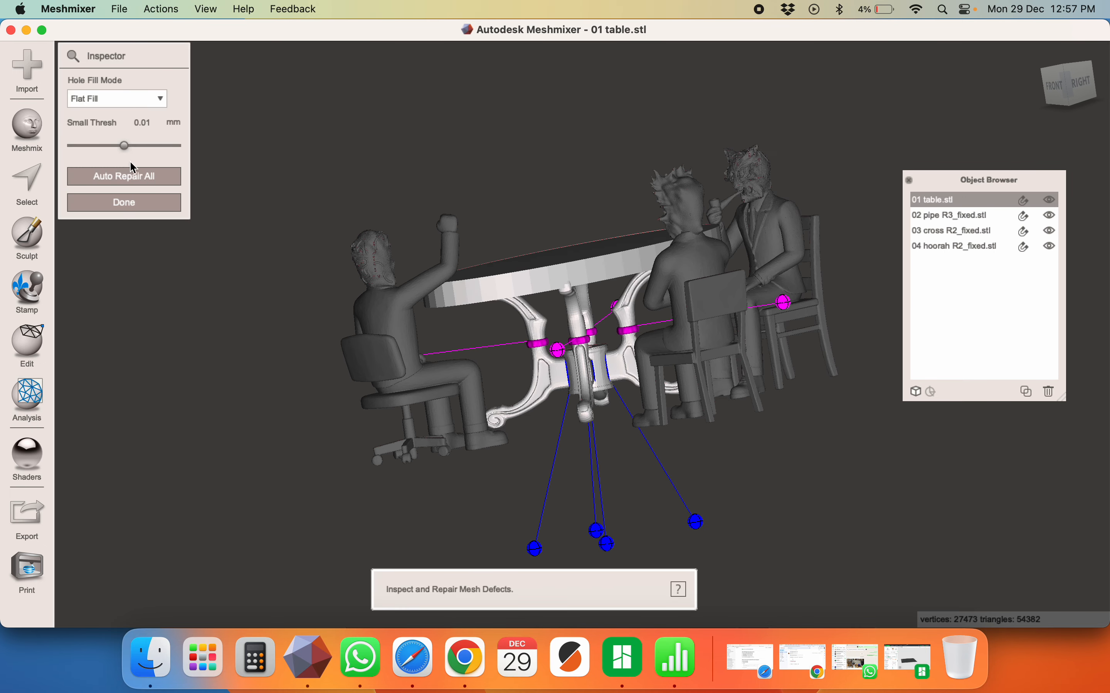
pyautogui.moveTo(592, 395); pyautogui.dragTo(559, 451, button='right')
pyautogui.press('Escape')
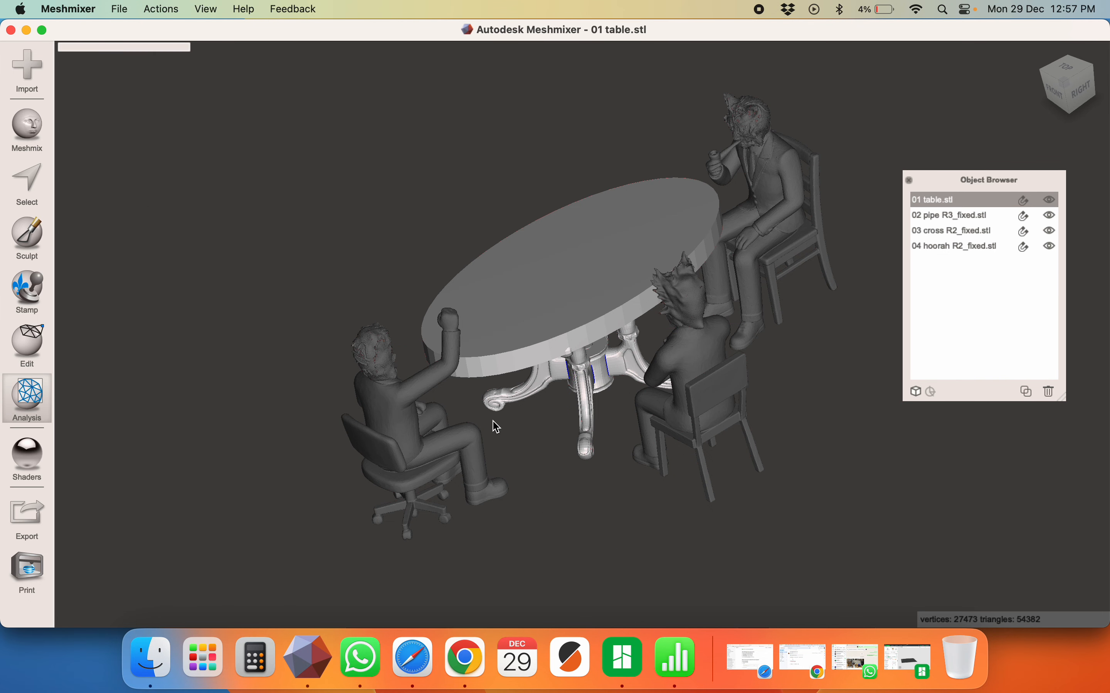
# Switch to Safari, download the repaired 05 point R2.stl and return to the repair page's tab
pyautogui.press('super+Tab')
pyautogui.press('super+Tab')
pyautogui.press('super+Tab')
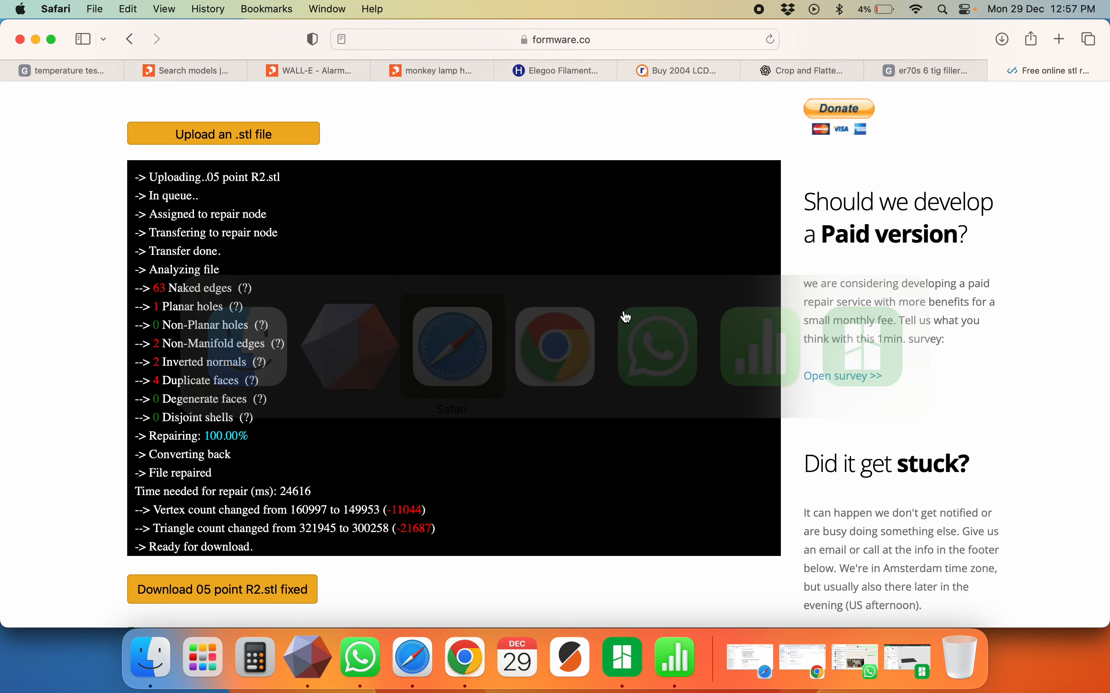
pyautogui.click(207, 593)
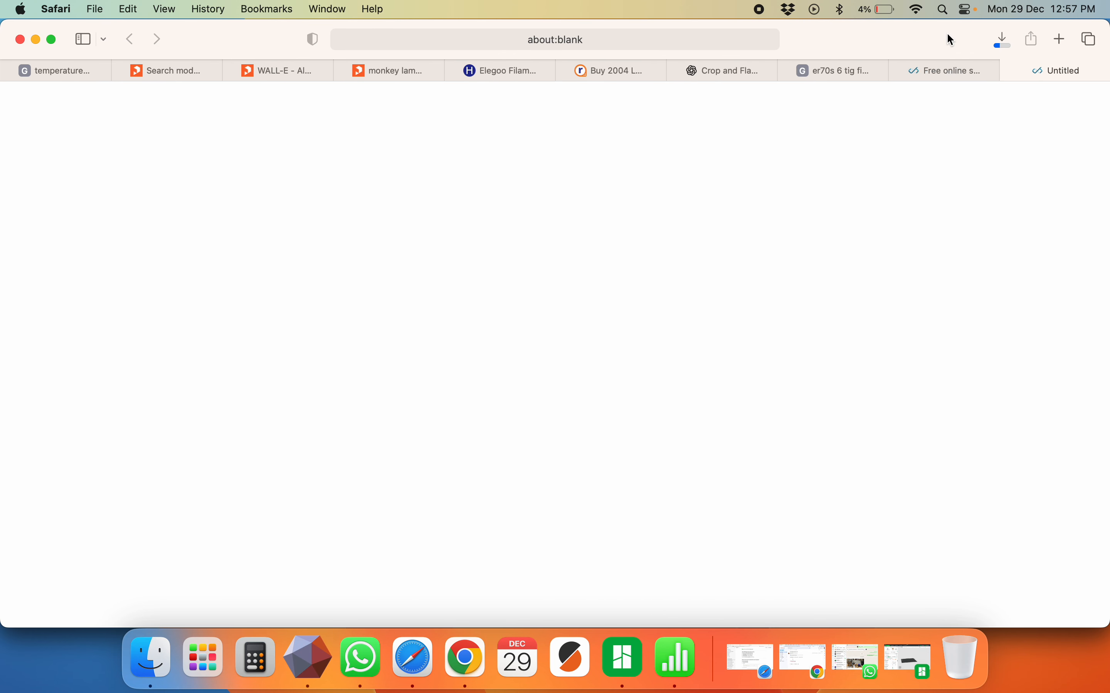
pyautogui.click(850, 69)
pyautogui.click(935, 69)
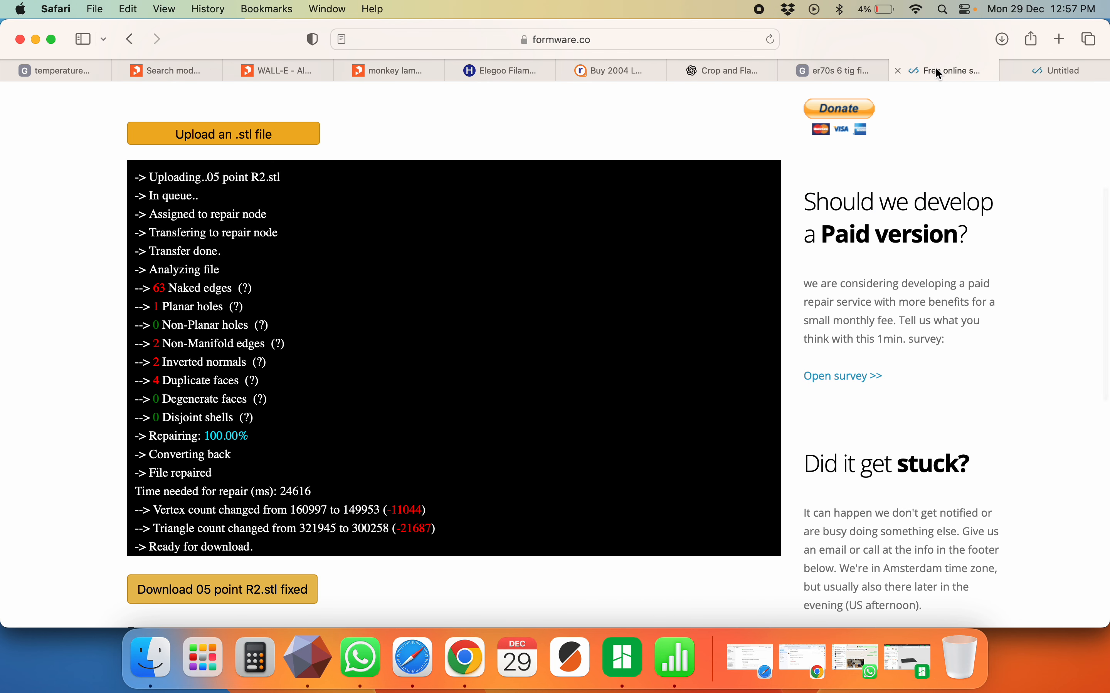
# Upload 01 table.stl from the order's parent folder in Finder to the online STL repair page
pyautogui.press('super+Tab')
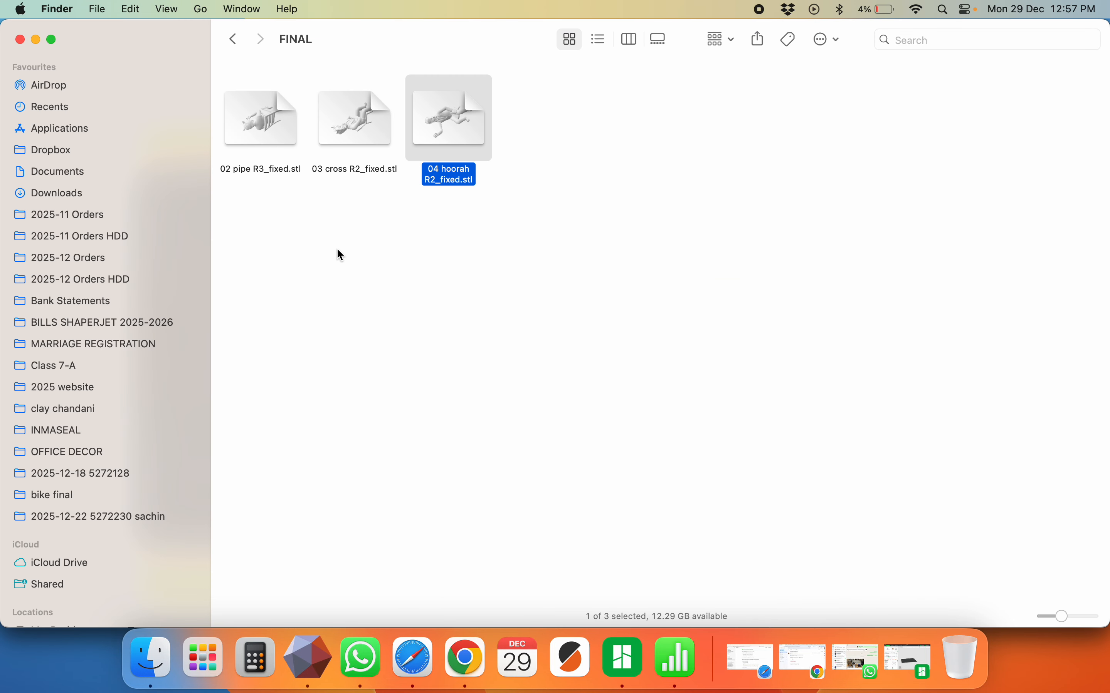
pyautogui.press('super+Up')
pyautogui.moveTo(293, 152); pyautogui.dragTo(275, 130)
pyautogui.press('super+Tab')
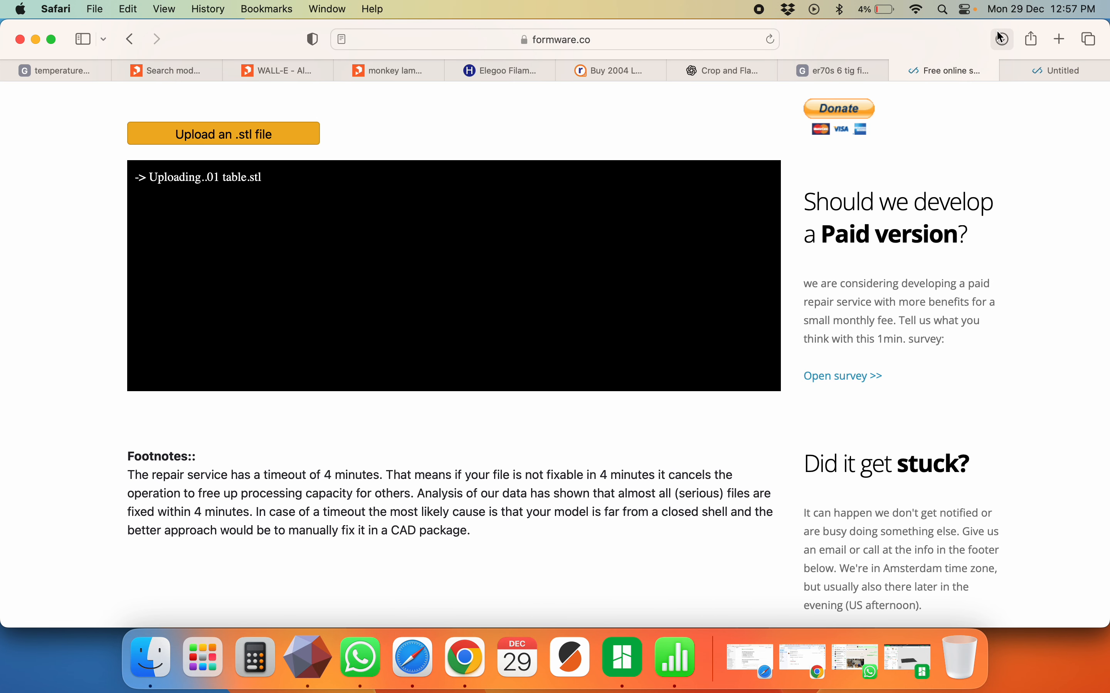
# Locate the downloaded 05 point R2_fixed.stl in Finder and move it into the order's FINAL folder
pyautogui.click(1002, 40)
pyautogui.click(1077, 116)
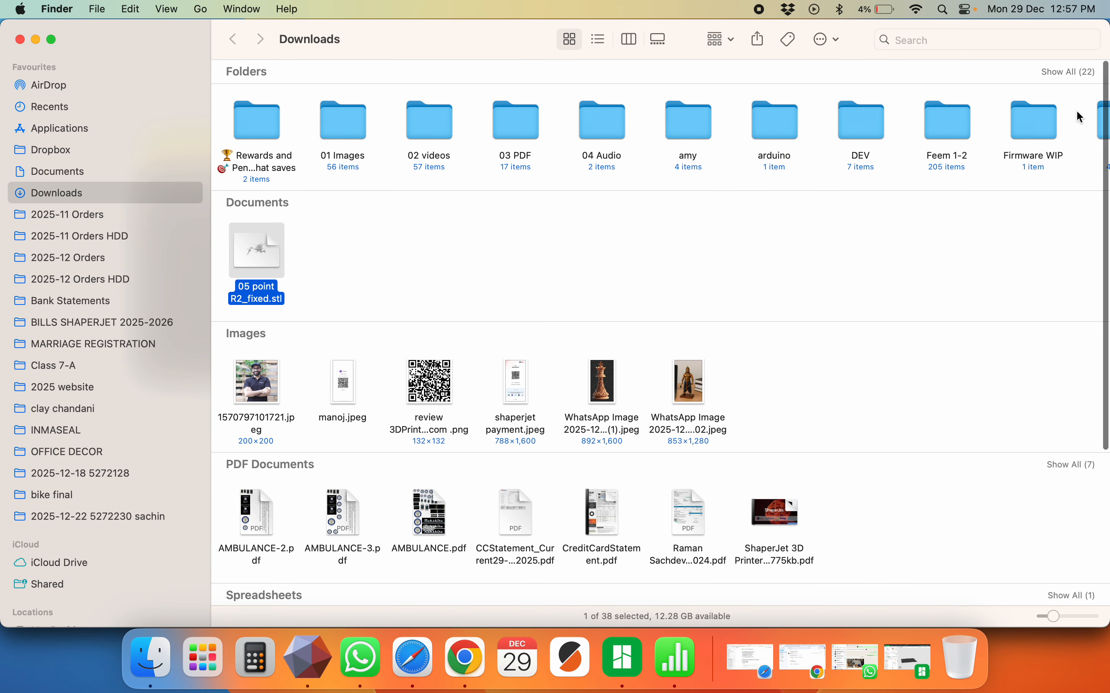
pyautogui.press('super+w')
pyautogui.press('Down')
pyautogui.press('Right')
pyautogui.press('Right')
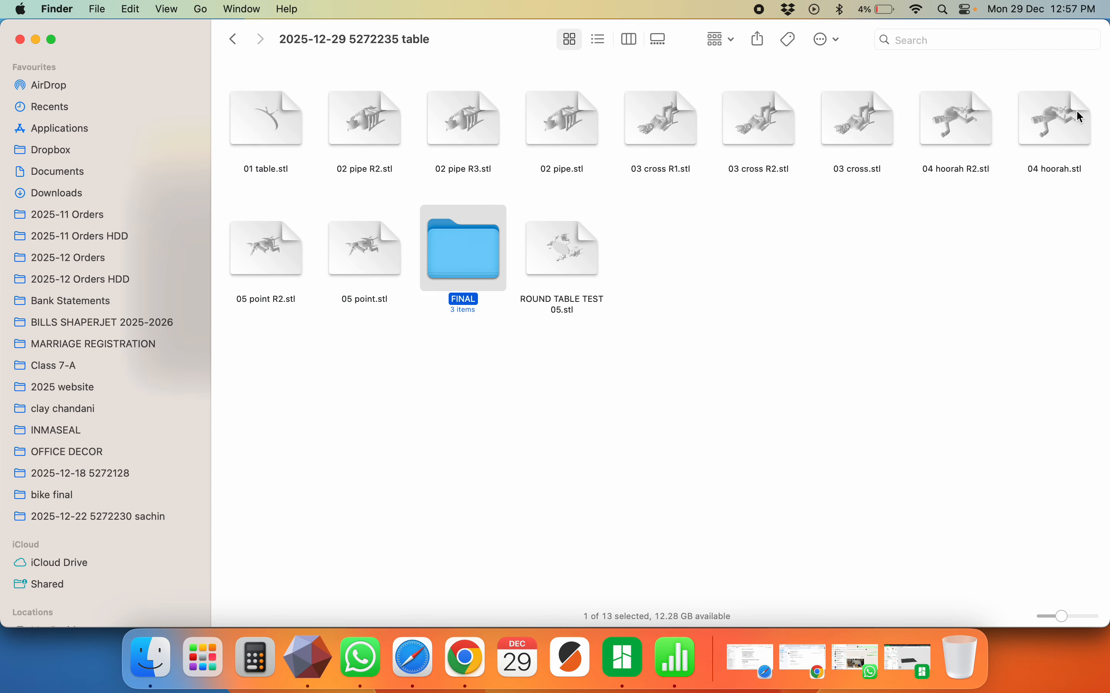
pyautogui.press('super+Down')
pyautogui.press('super+v')
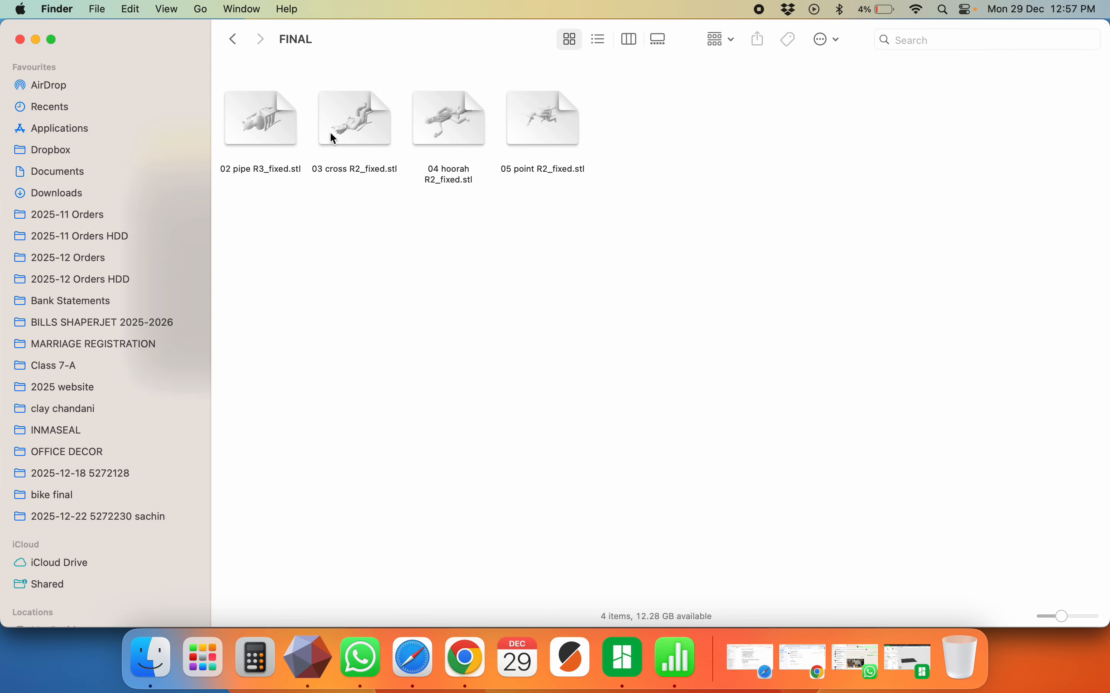
# Append 05 point R2_fixed.stl from FINAL to the table scene in Meshmixer
pyautogui.moveTo(531, 119); pyautogui.dragTo(473, 211)
pyautogui.press('super+Tab')
pyautogui.press('super+Tab')
pyautogui.click(496, 210)
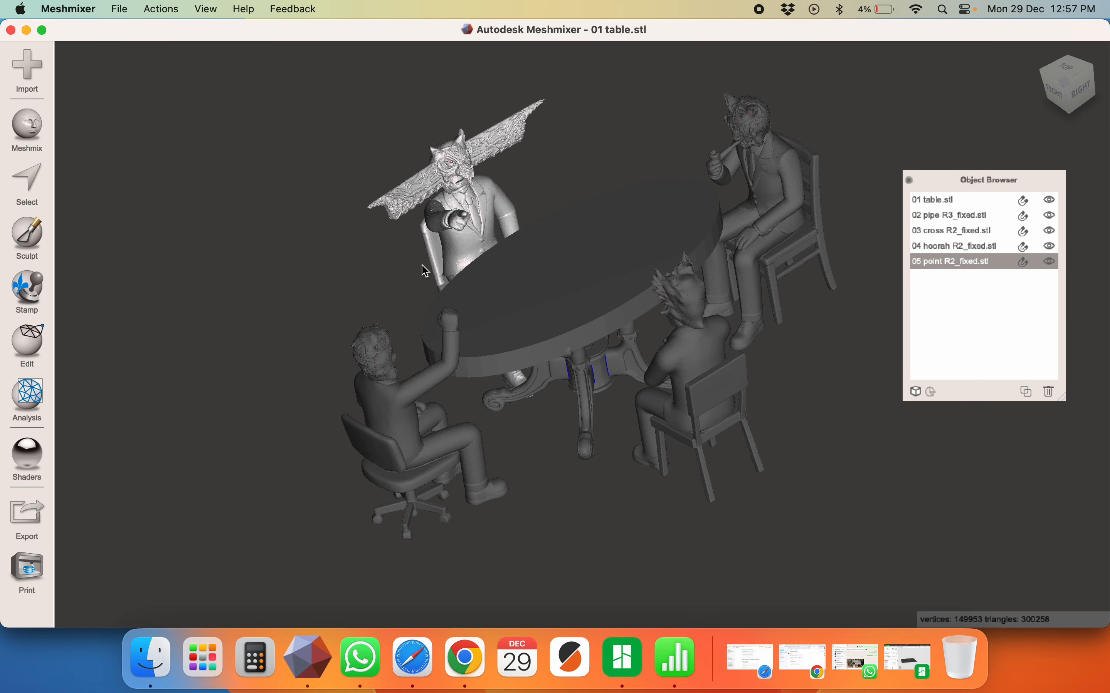
pyautogui.moveTo(425, 270); pyautogui.dragTo(467, 213, button='right')
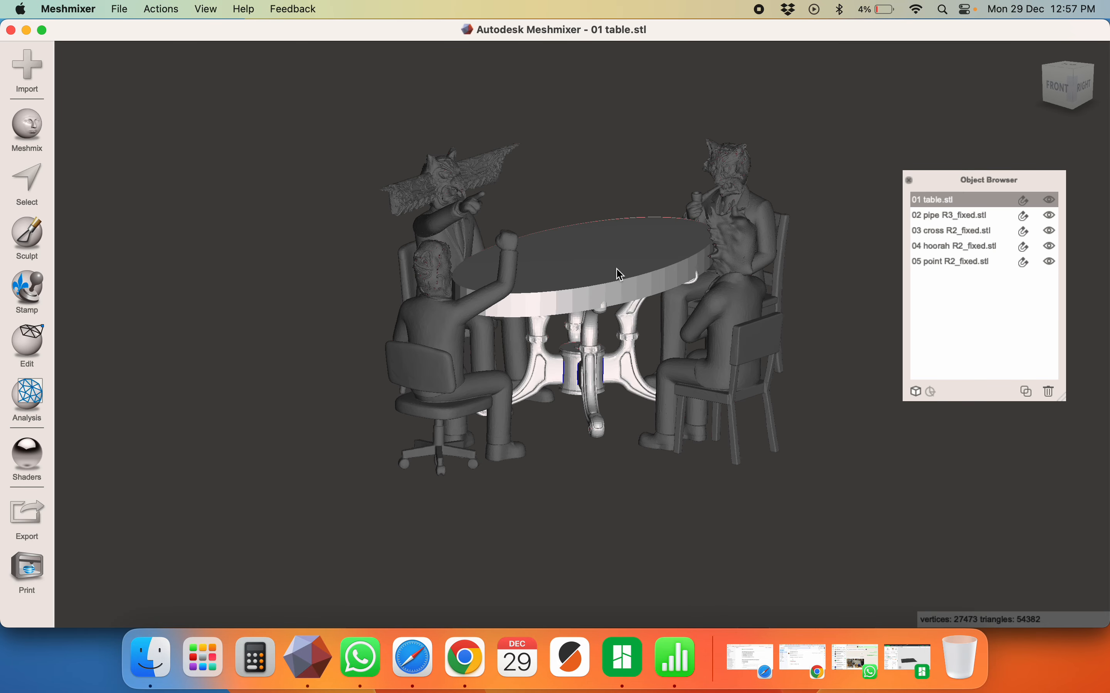
# Download the repaired 01 table.stl in Safari and move 01 table_fixed.stl from Downloads into the FINAL folder
pyautogui.press('super+Tab')
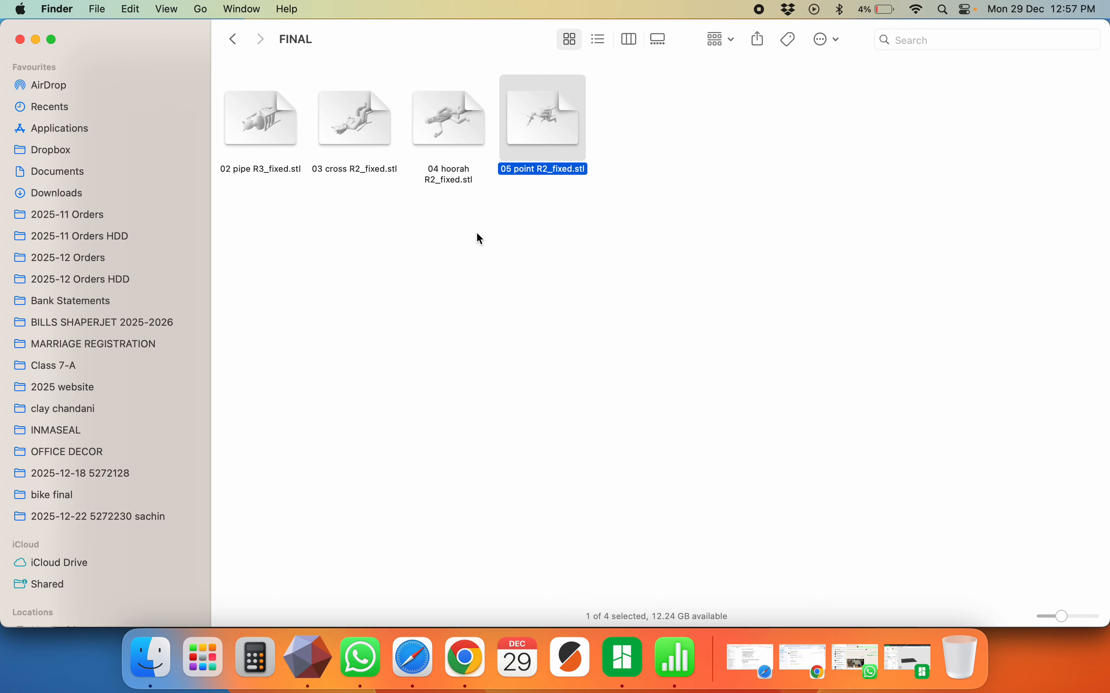
pyautogui.press('super+Tab')
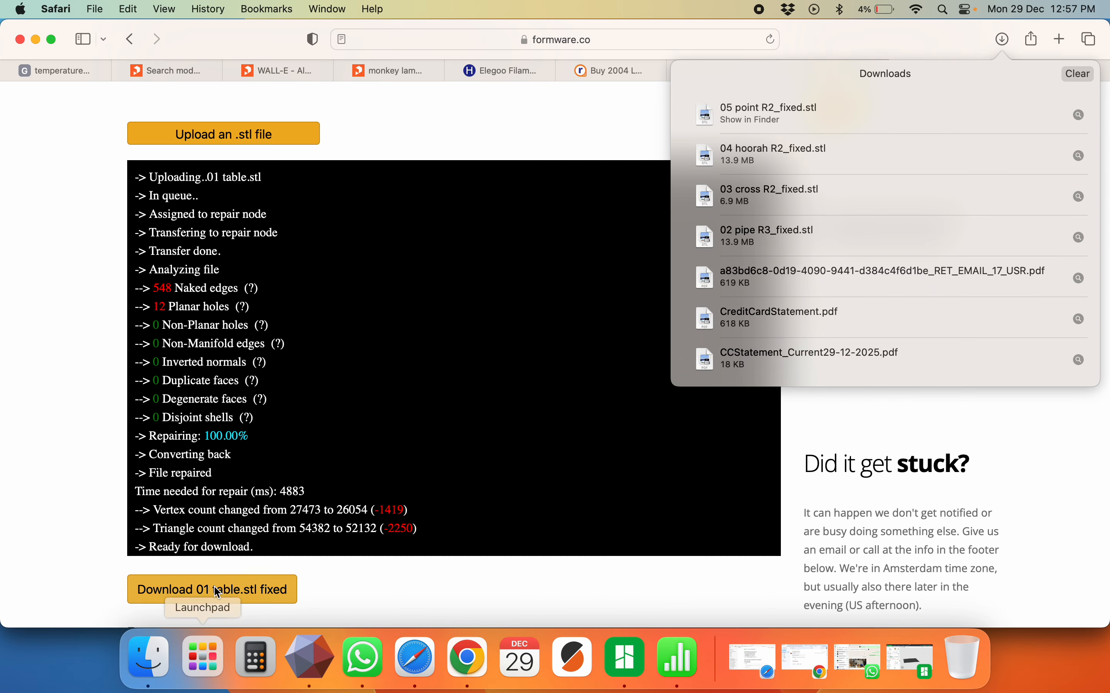
pyautogui.click(216, 590)
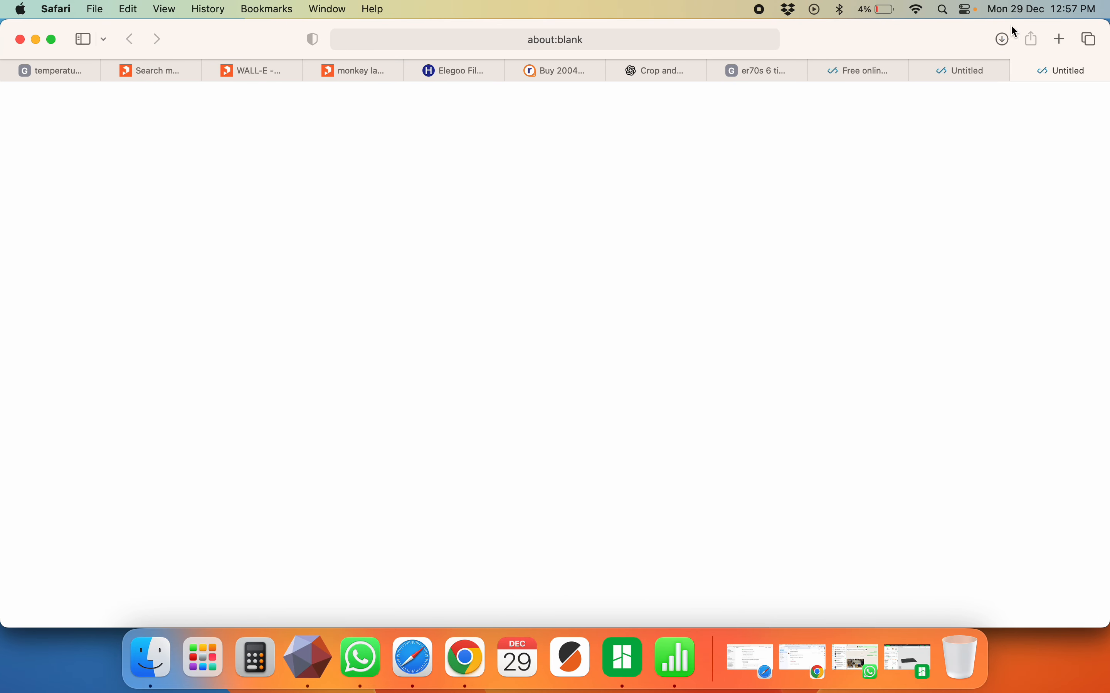
pyautogui.click(1004, 38)
pyautogui.click(1078, 115)
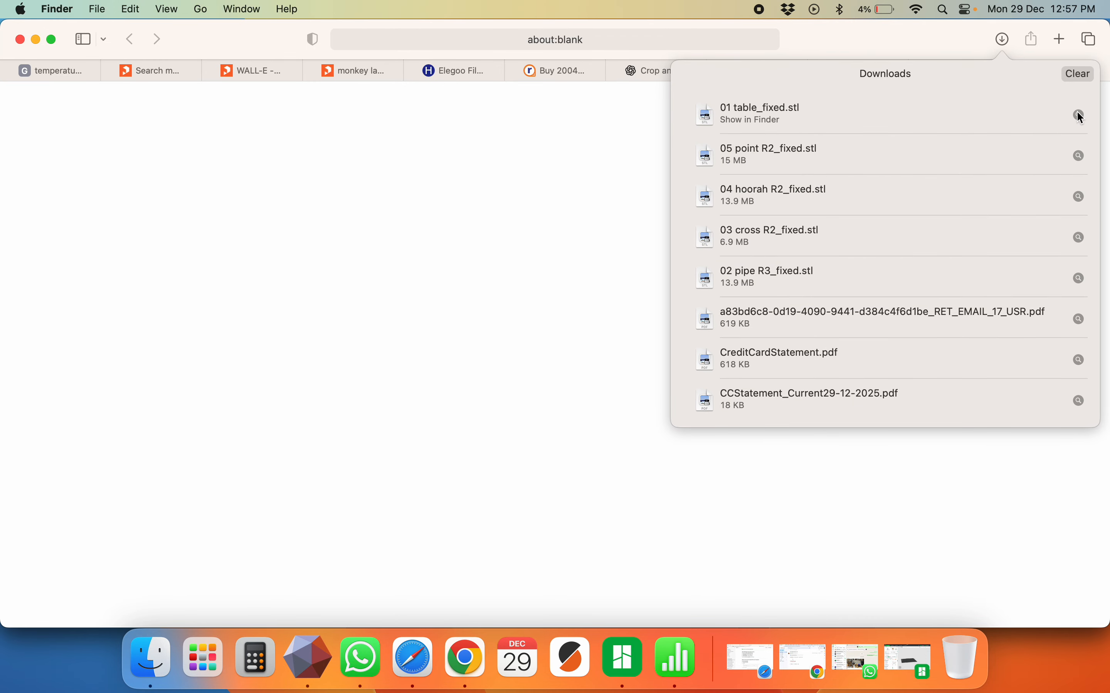
pyautogui.press('super+w')
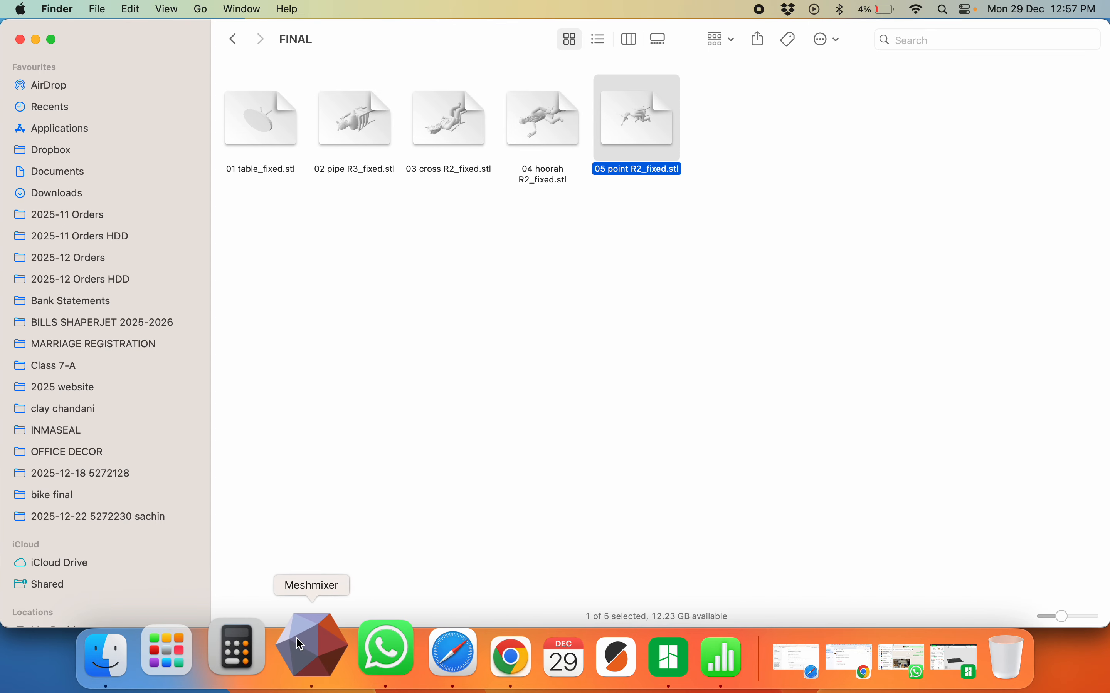
# Switch to Meshmixer and delete the unrepaired 01 table.stl object from the scene
pyautogui.click(309, 649)
pyautogui.press('super+Tab')
pyautogui.press('super+Tab')
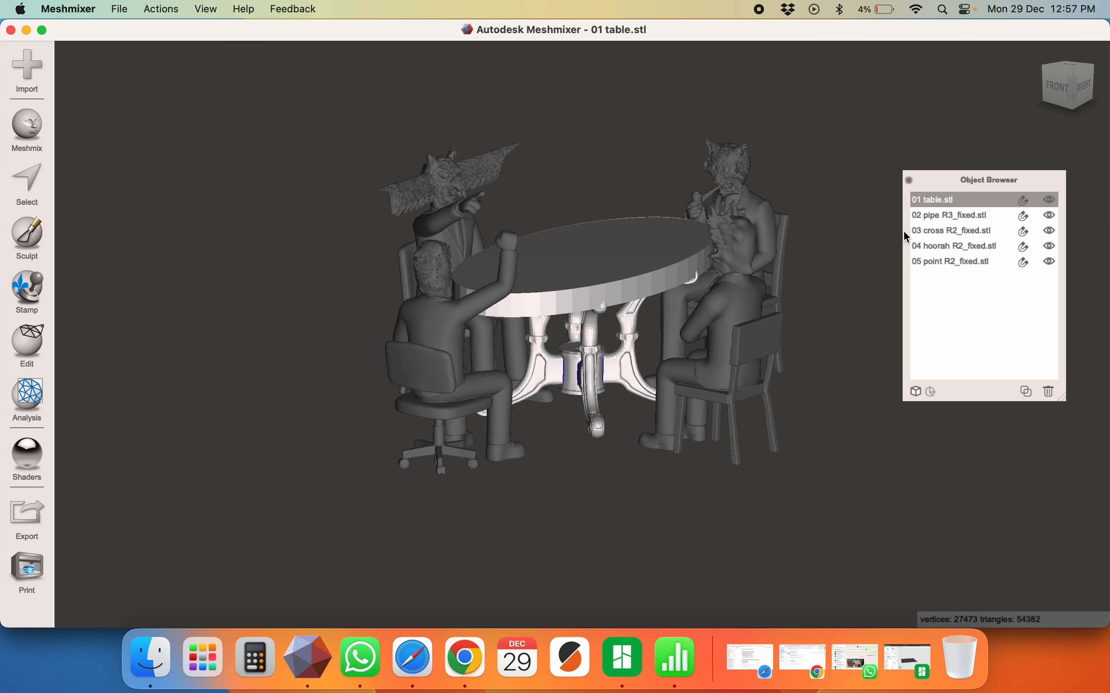
pyautogui.press('Delete')
# Append 01 table_fixed.stl from the FINAL folder in Finder to the Meshmixer scene with the four figures
pyautogui.press('super+Tab')
pyautogui.press('super+Tab')
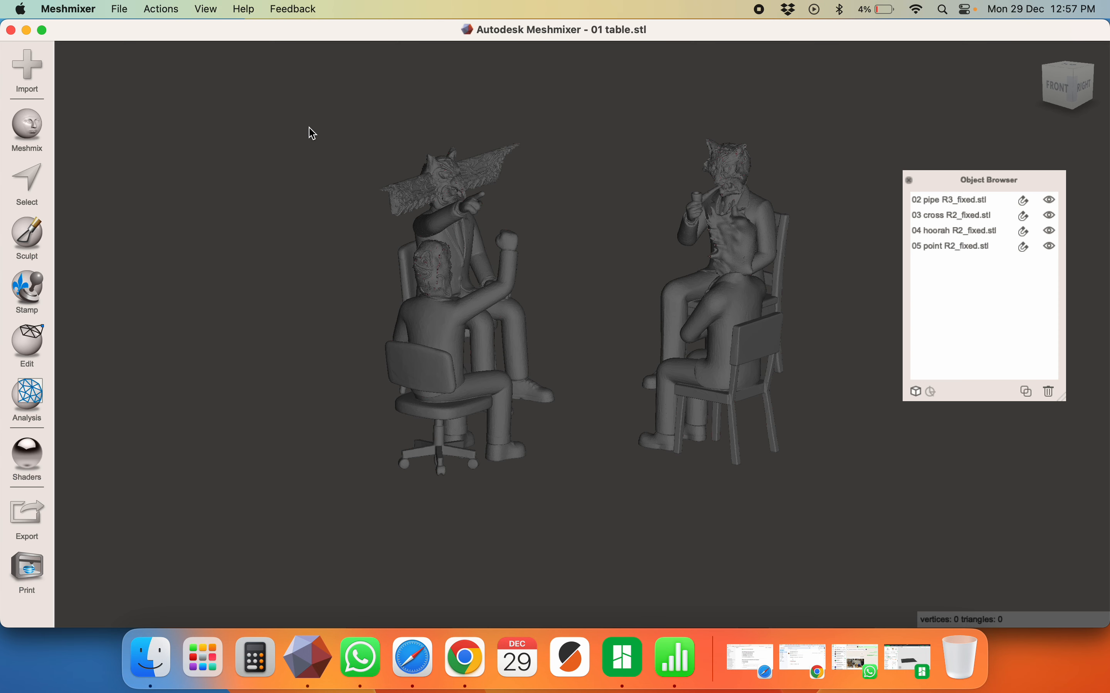
pyautogui.press('super+Tab')
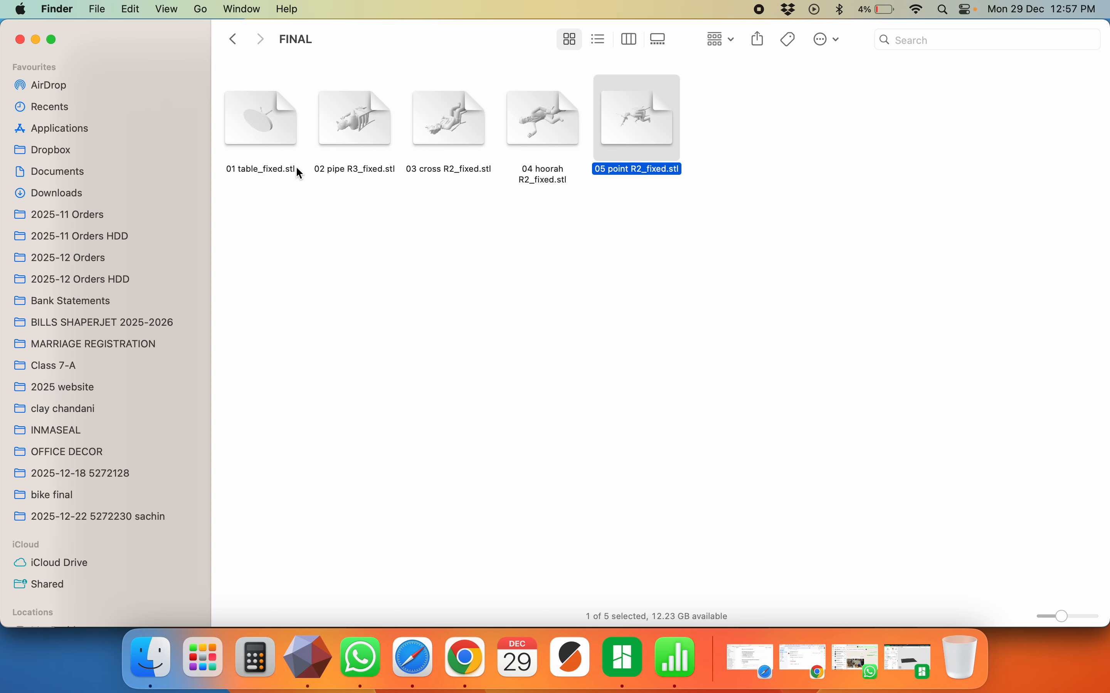
pyautogui.moveTo(260, 120); pyautogui.dragTo(542, 239)
pyautogui.press('super+Tab')
pyautogui.click(542, 237)
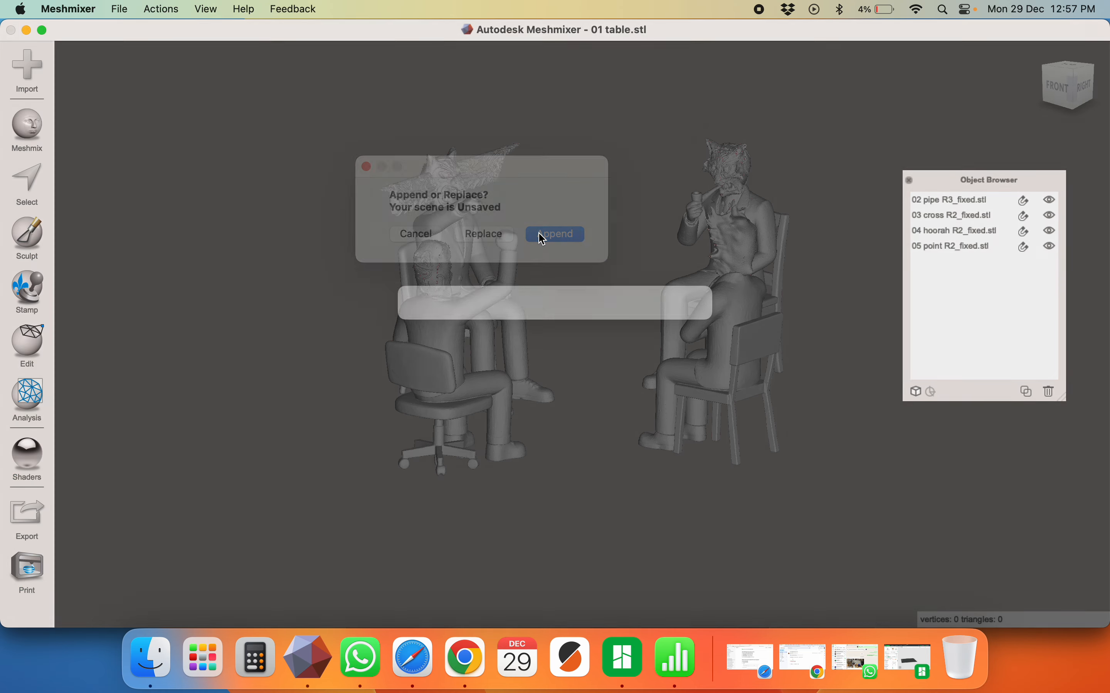
# Examine the repaired table's legs, underside and top, and the four seated figures around it, from several sides
pyautogui.scroll(5, 512, 421)
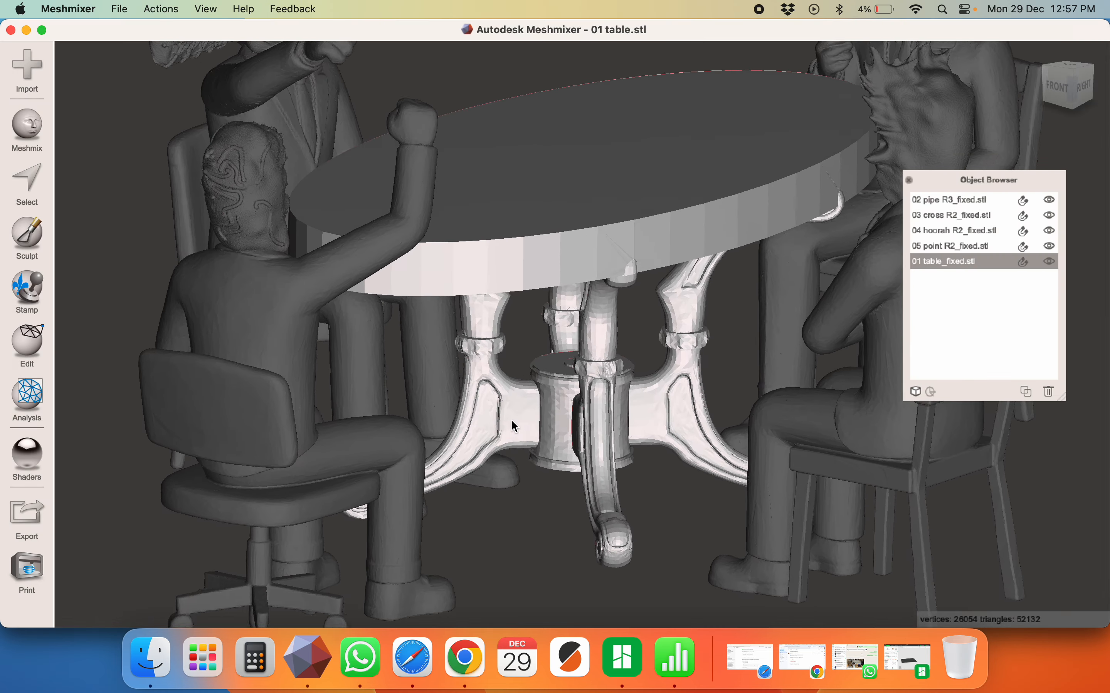
pyautogui.moveTo(512, 421)
pyautogui.mouseDown(button='right')
pyautogui.moveTo(545, 340)
pyautogui.moveTo(473, 412)
pyautogui.moveTo(512, 417)
pyautogui.mouseUp(button='right')
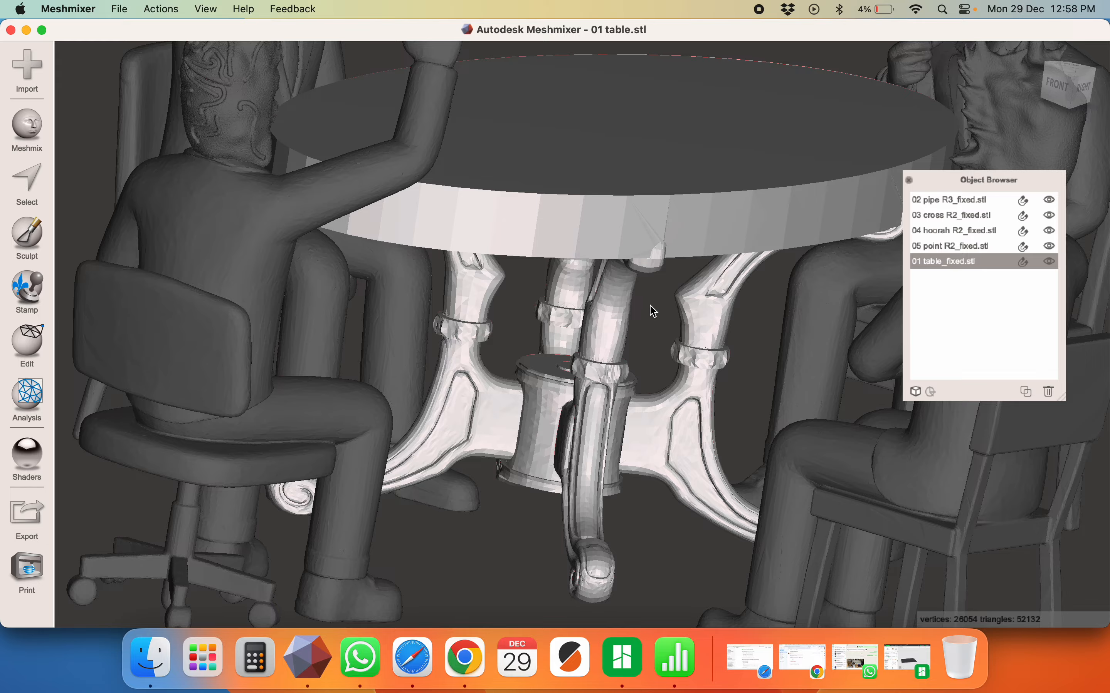
pyautogui.moveTo(589, 373); pyautogui.dragTo(576, 250, button='right')
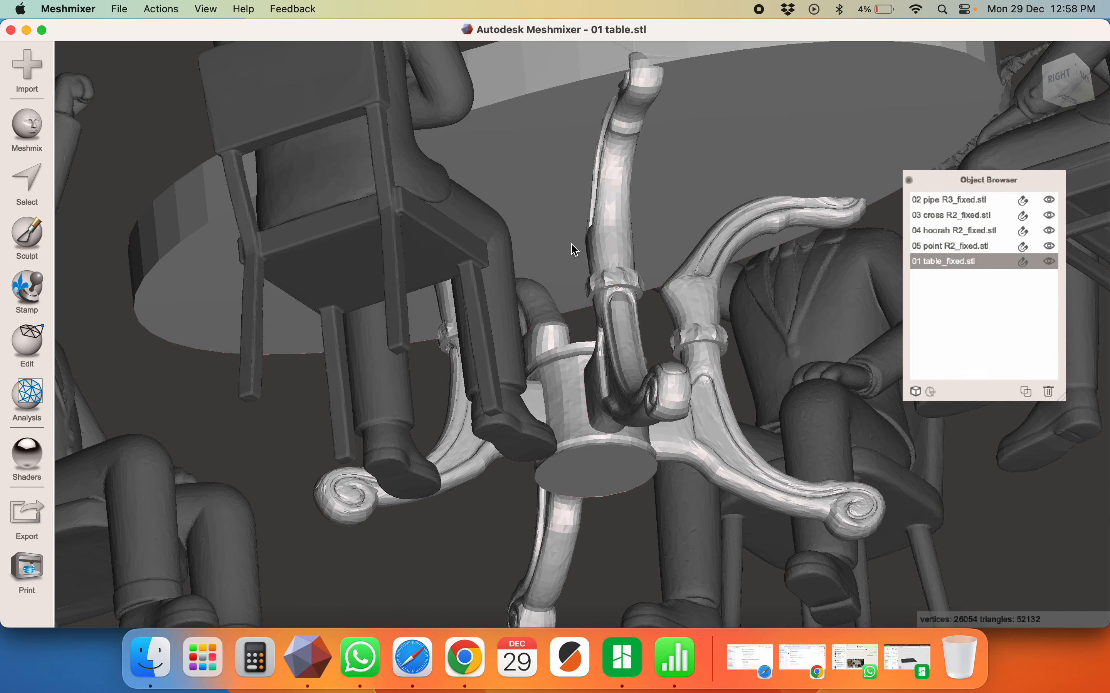
pyautogui.moveTo(689, 340); pyautogui.dragTo(734, 351, button='right')
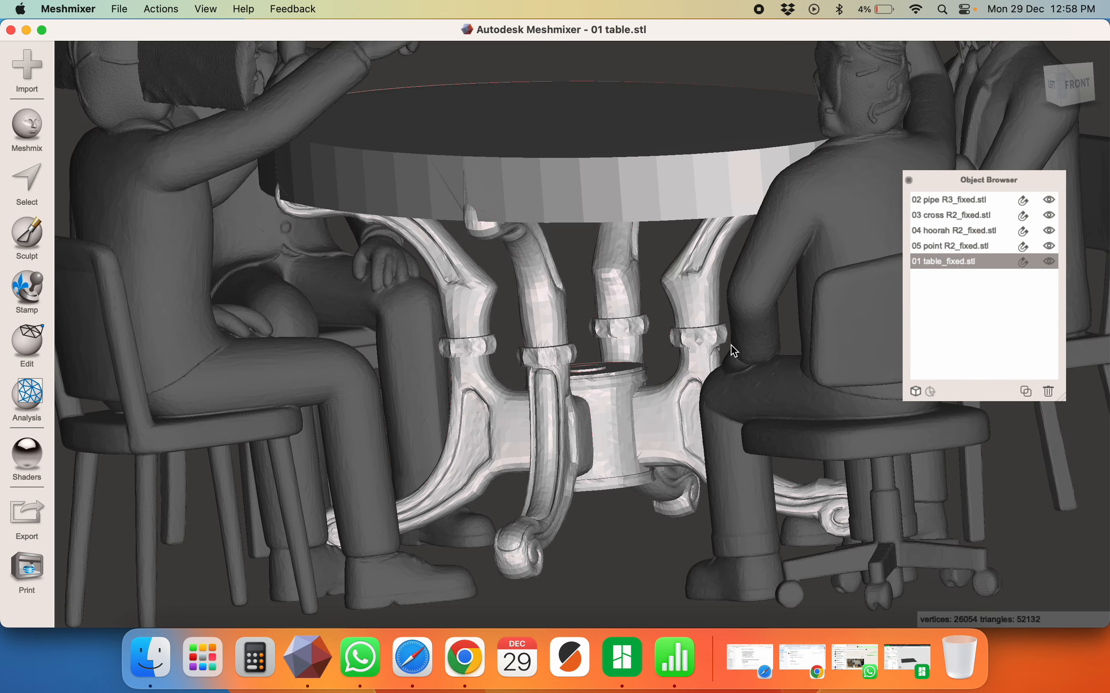
pyautogui.moveTo(558, 287); pyautogui.dragTo(680, 343, button='right')
pyautogui.scroll(-10, 604, 431)
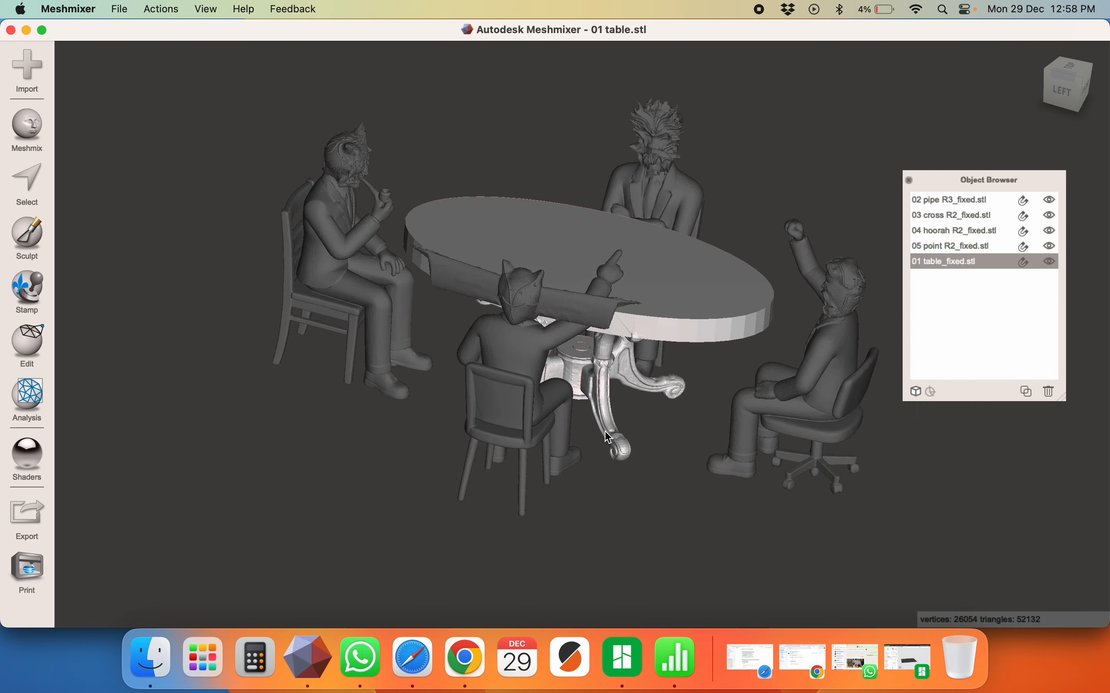
pyautogui.moveTo(605, 431); pyautogui.dragTo(838, 369, button='right')
pyautogui.moveTo(564, 303); pyautogui.dragTo(800, 106, button='right')
pyautogui.moveTo(456, 298); pyautogui.dragTo(354, 315, button='right')
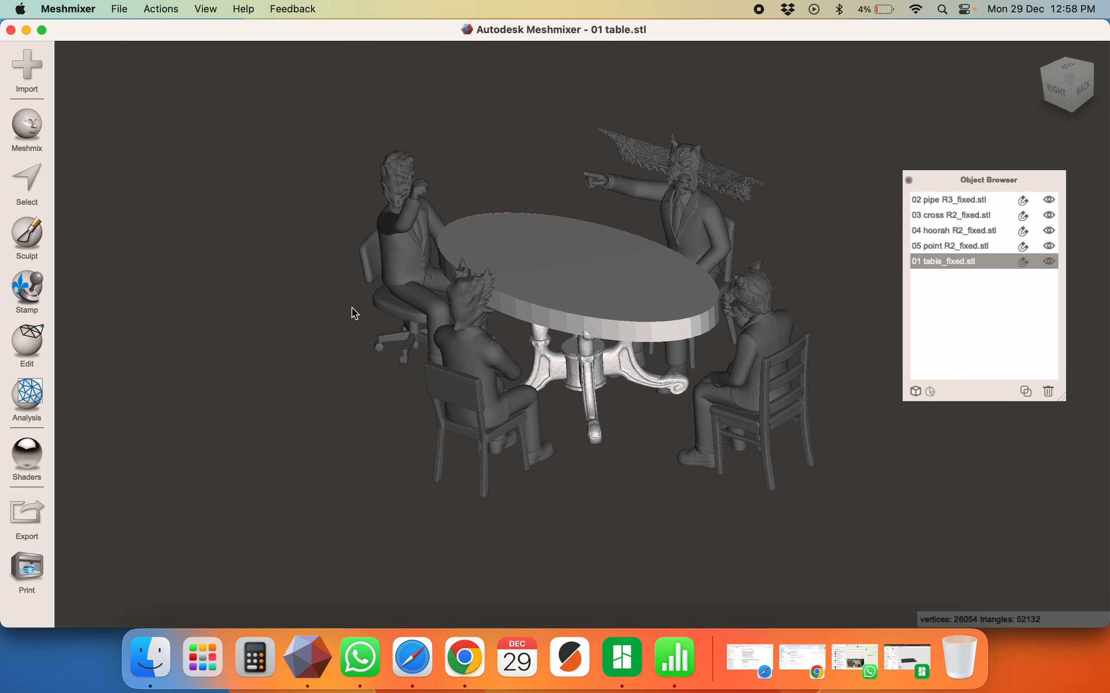
pyautogui.scroll(3, 589, 240)
pyautogui.scroll(-4, 591, 245)
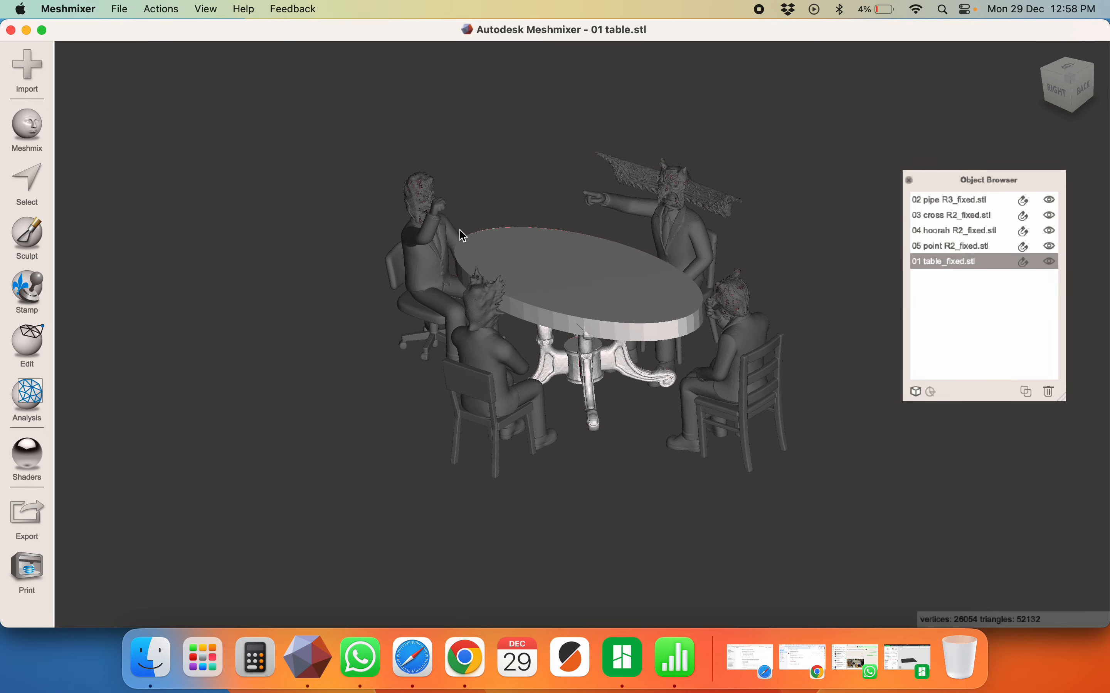
# Add all four seated figures to the selection together with the table
pyautogui.keyDown('shift'); pyautogui.click(427, 237); pyautogui.keyUp('shift')
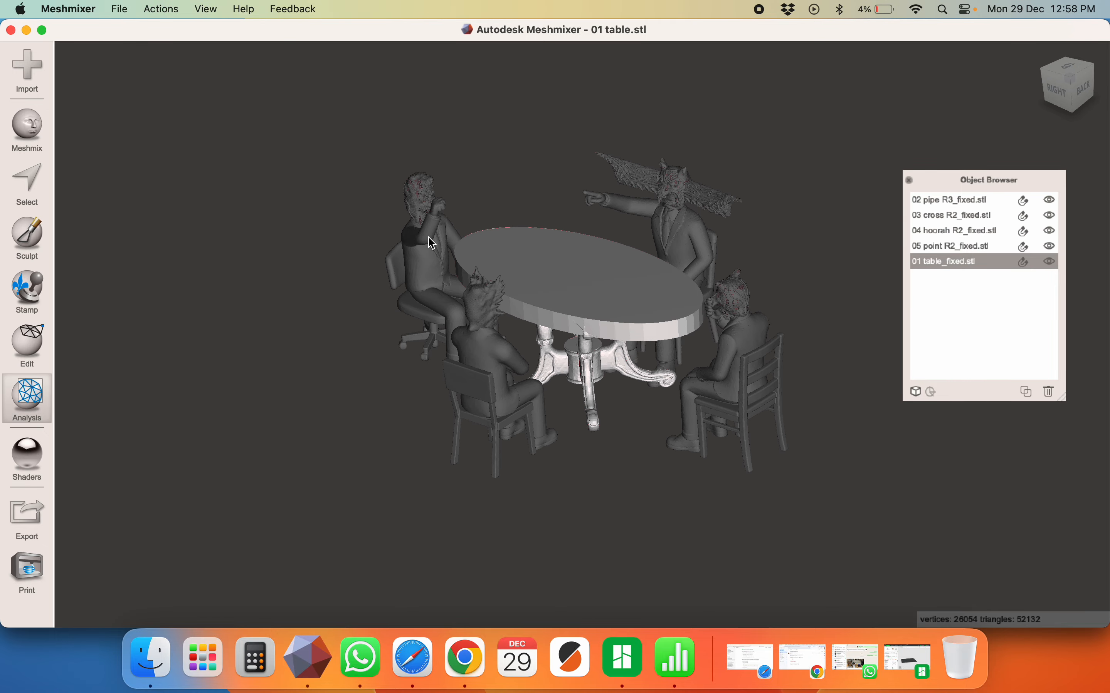
pyautogui.keyDown('shift'); pyautogui.click(682, 205); pyautogui.keyUp('shift')
pyautogui.keyDown('shift'); pyautogui.click(763, 344); pyautogui.keyUp('shift')
pyautogui.keyDown('shift'); pyautogui.click(495, 373); pyautogui.keyUp('shift')
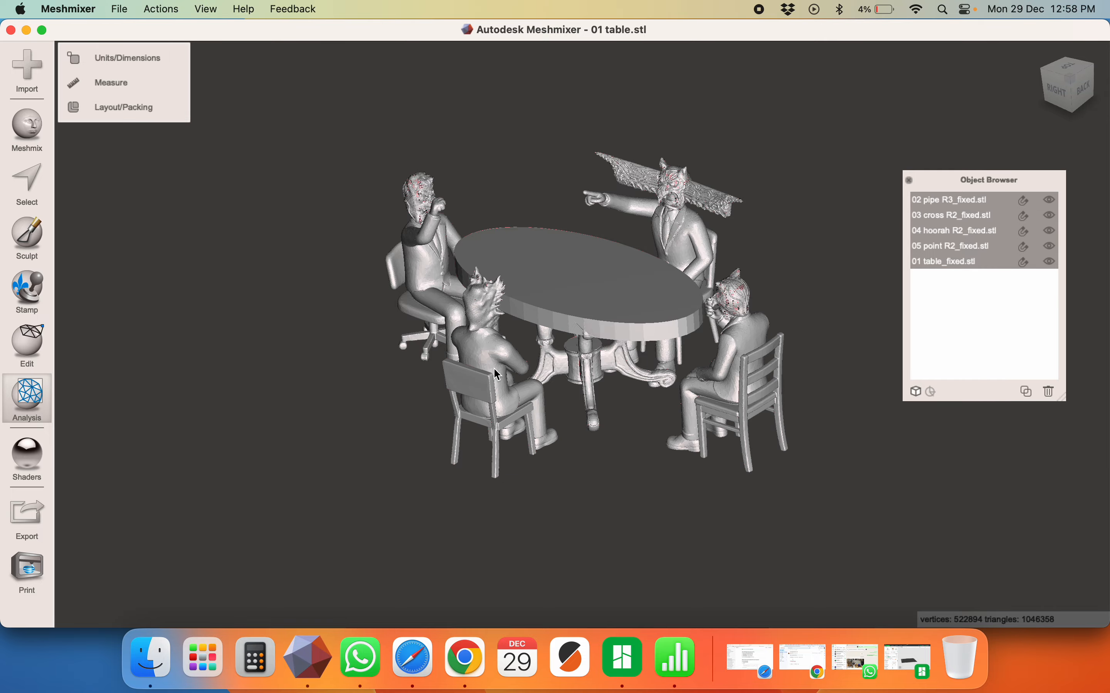
# Switch to Chrome and open the dimensioned reference image of the table scene in the customer's WhatsApp chat
pyautogui.click(465, 661)
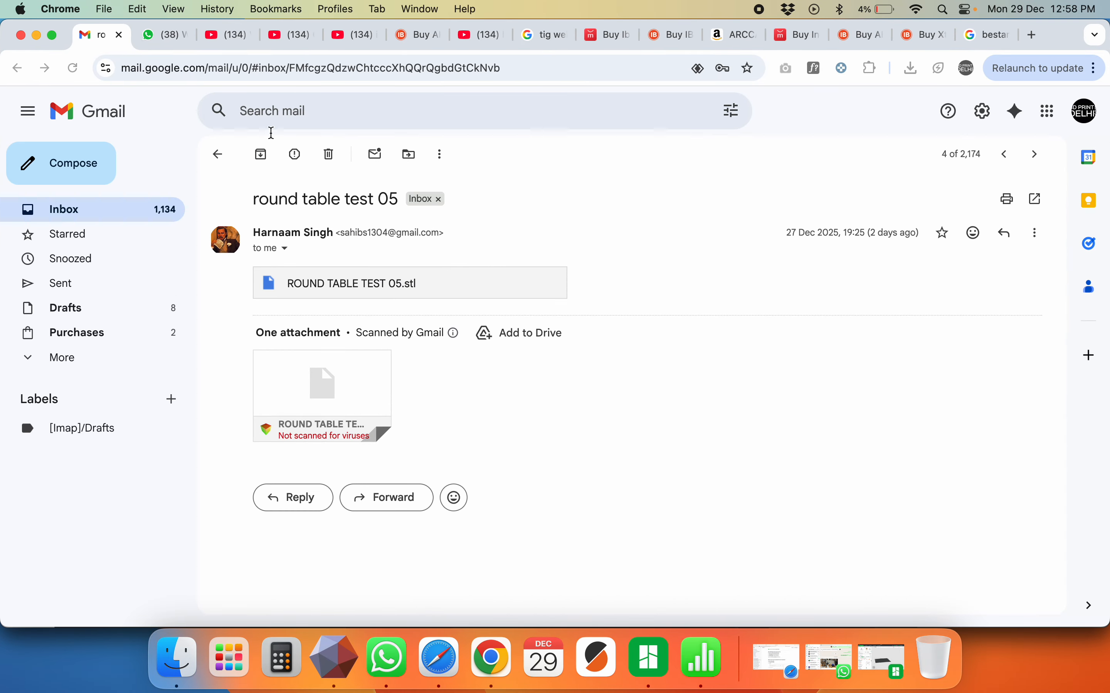
pyautogui.click(169, 36)
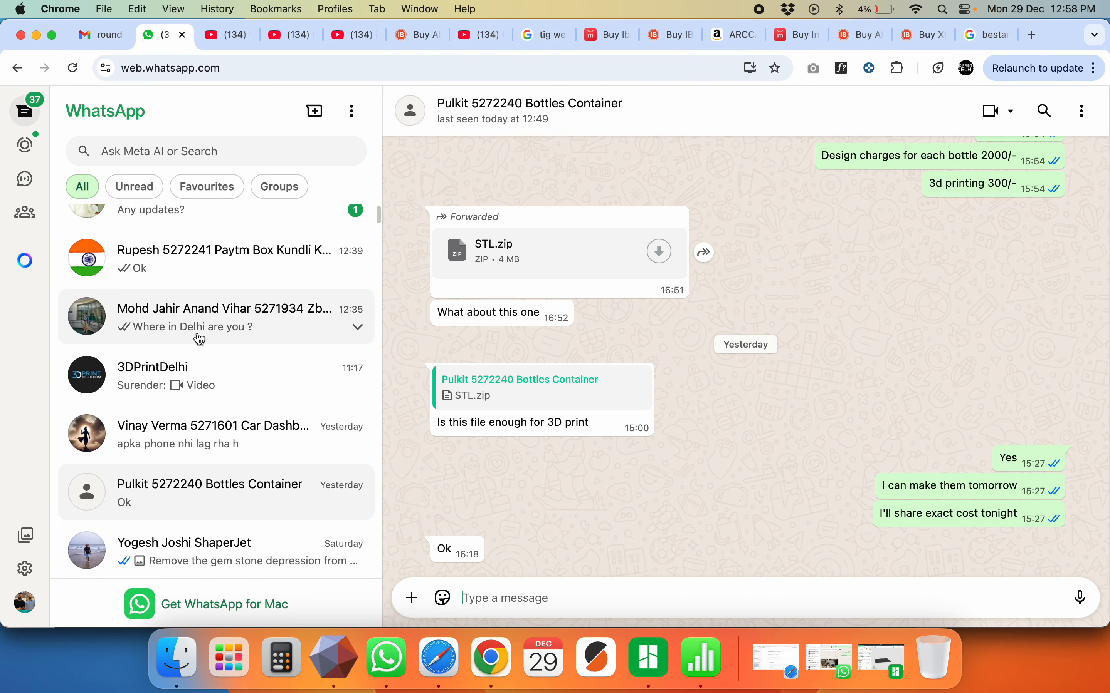
pyautogui.click(208, 255)
pyautogui.scroll(10, 532, 359)
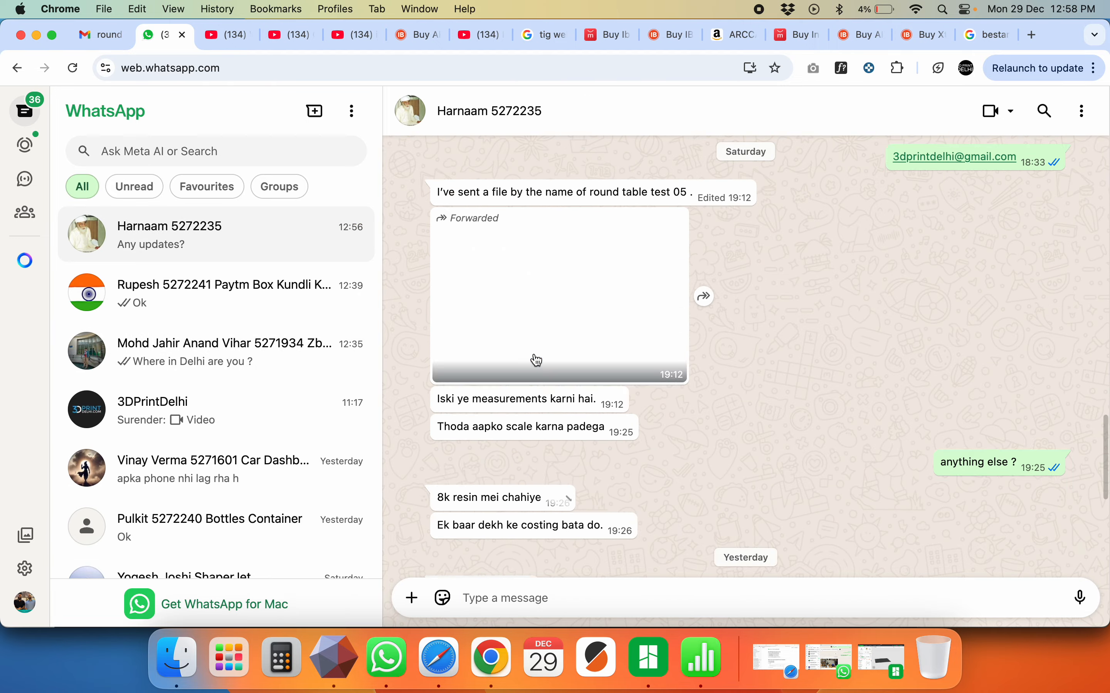
pyautogui.click(562, 352)
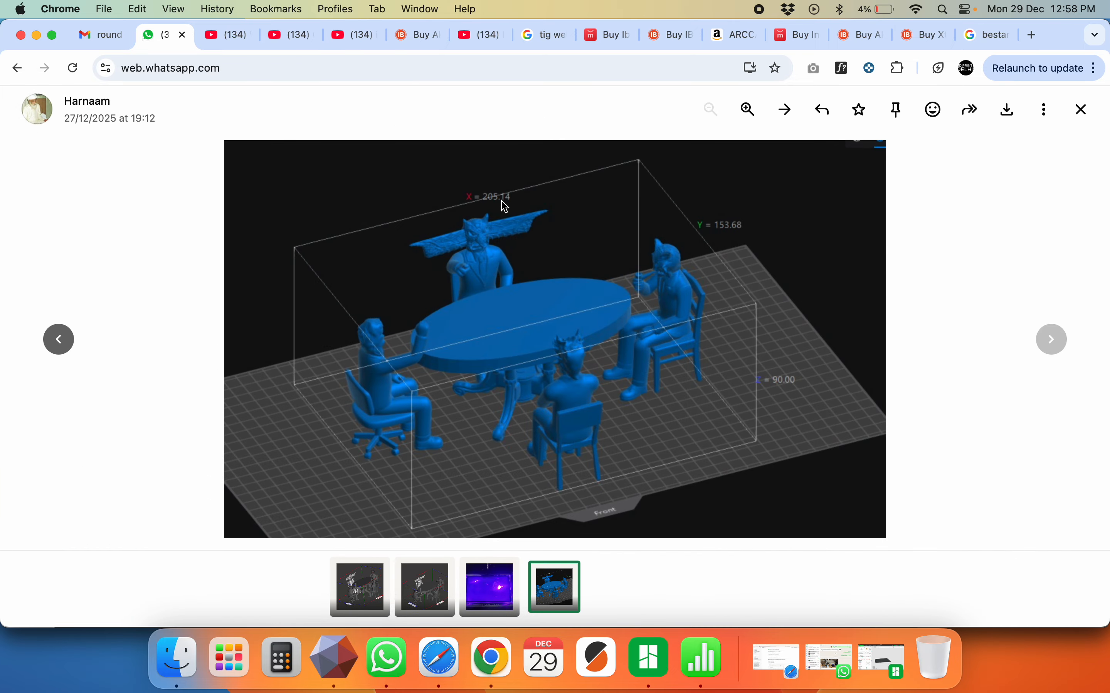
# Switch back to Meshmixer and scale the whole scene in Units/Dimensions to a Y height of 90 mm
pyautogui.press('super+Tab')
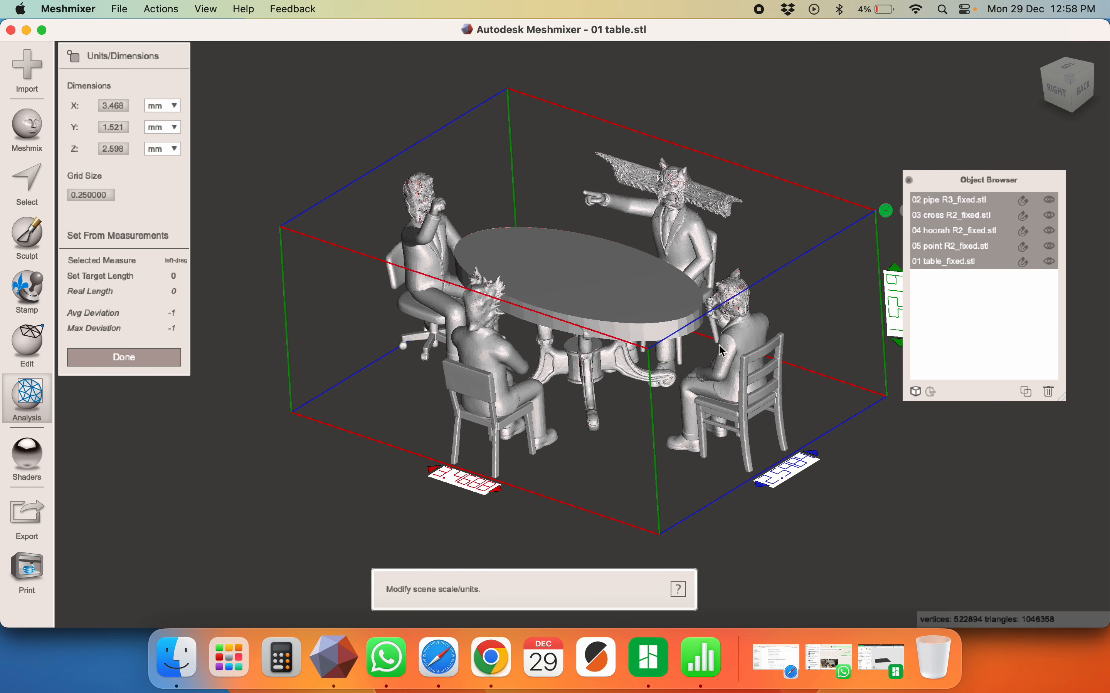
pyautogui.moveTo(583, 375); pyautogui.dragTo(716, 402, button='right')
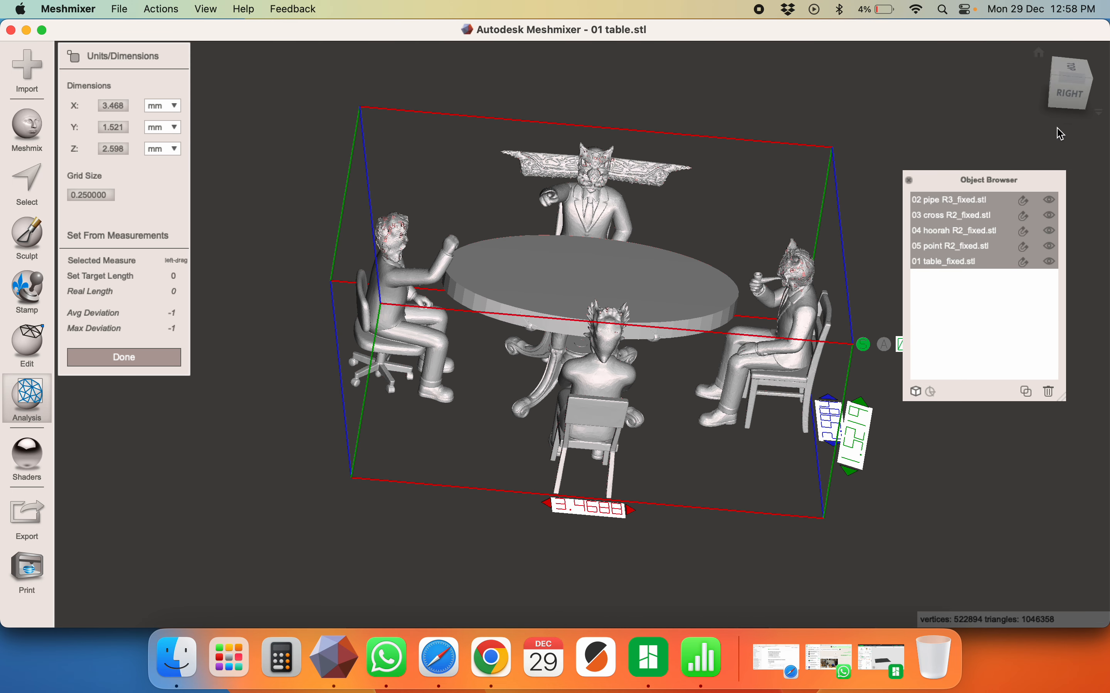
pyautogui.click(1059, 84)
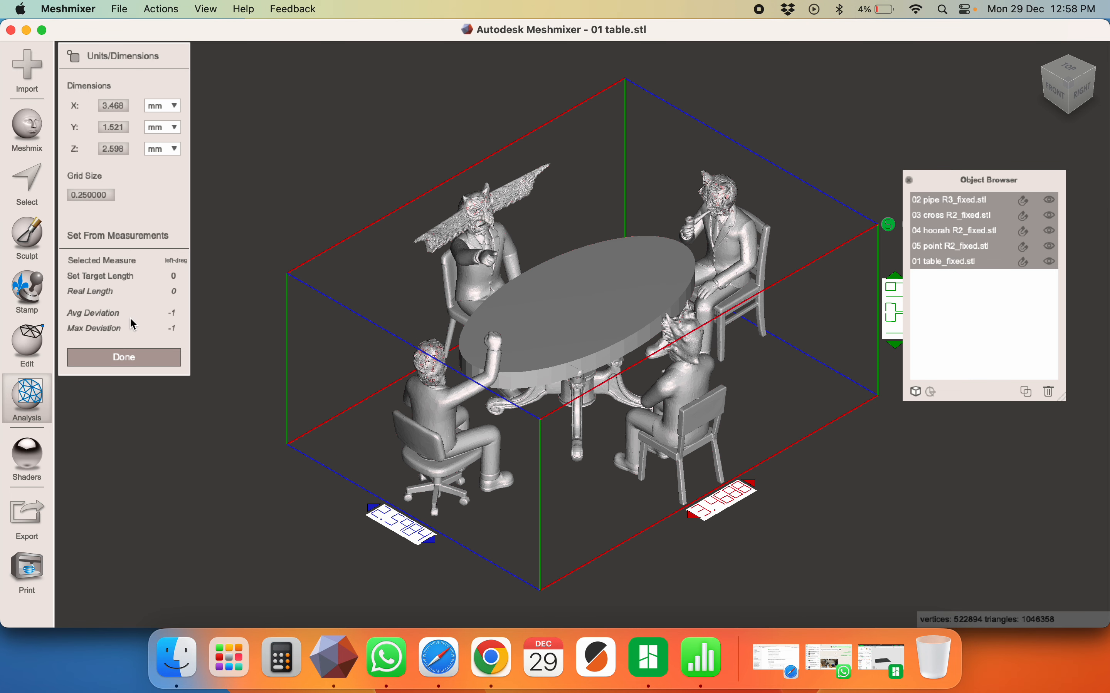
pyautogui.click(26, 421)
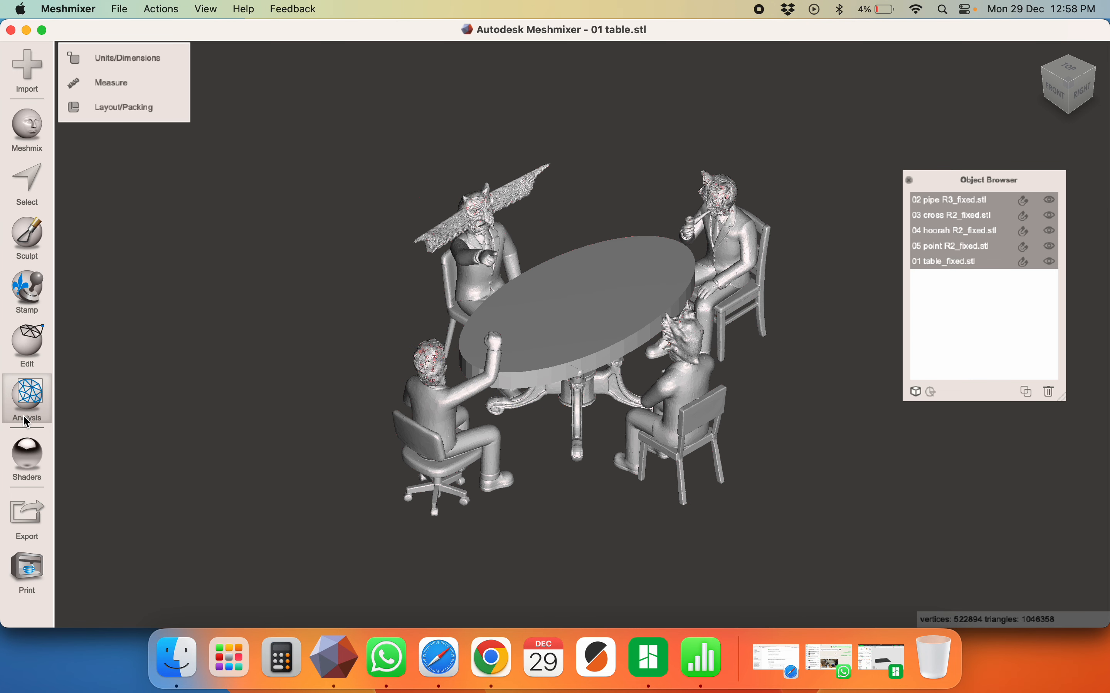
pyautogui.click(126, 57)
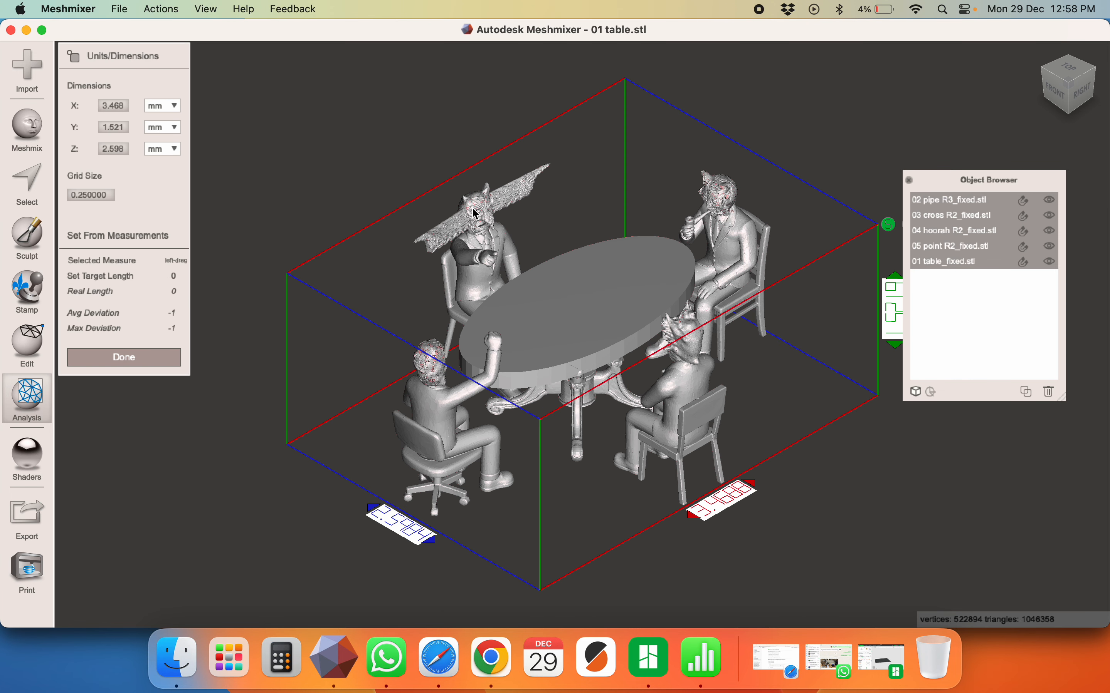
pyautogui.scroll(-2, 753, 356)
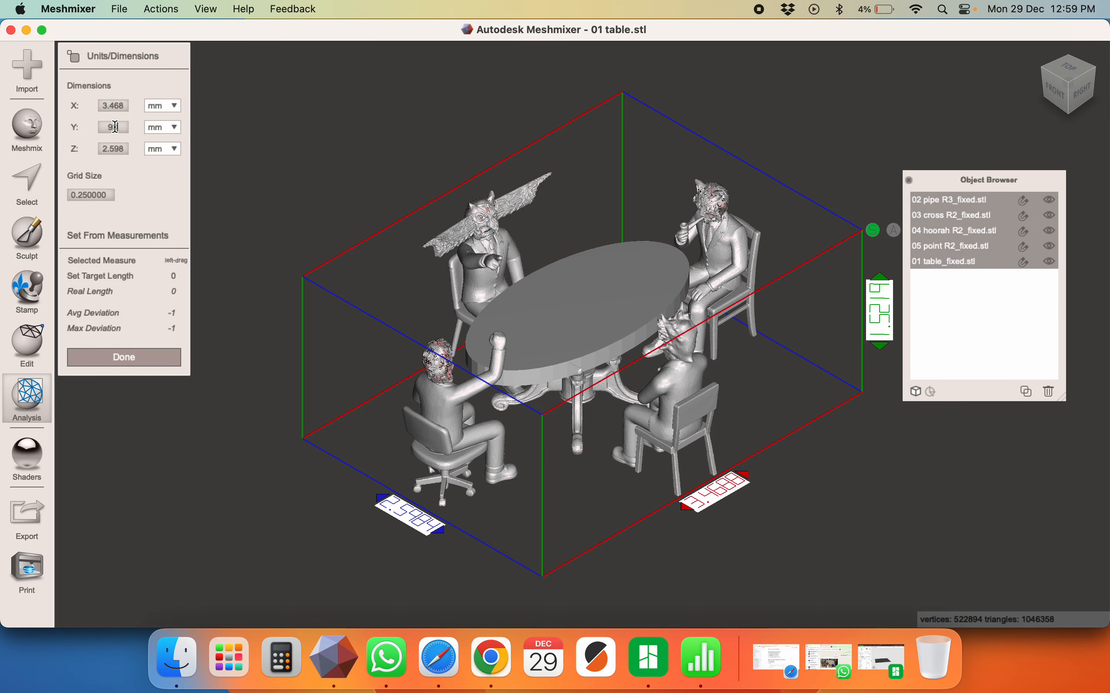
pyautogui.press('Return')
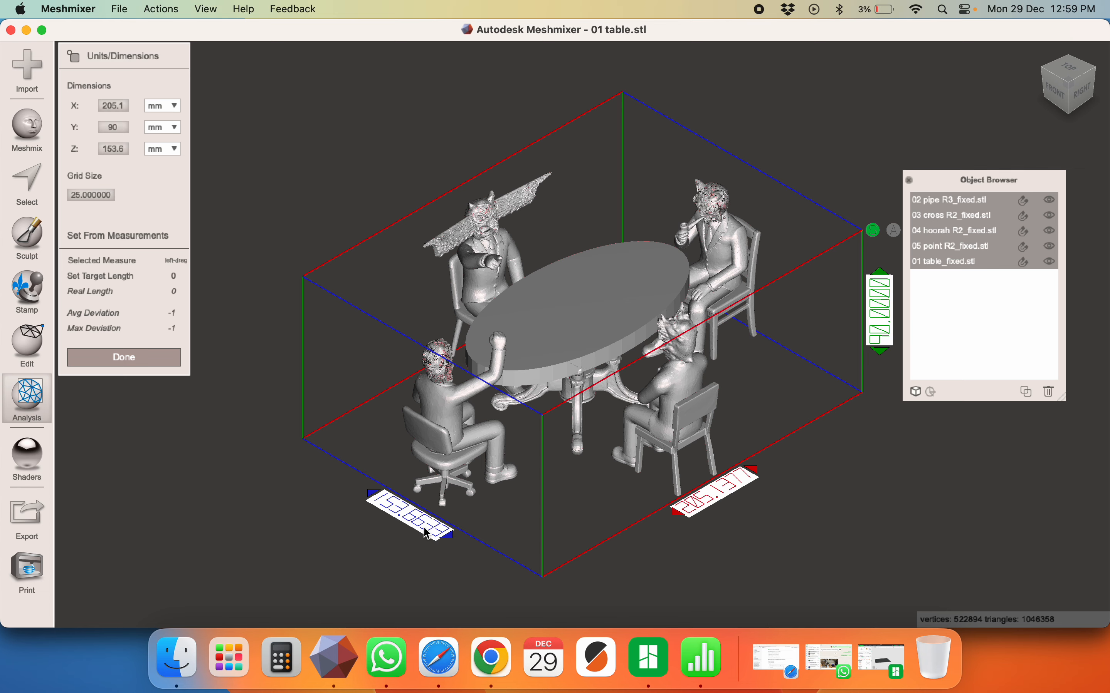
# Compare the scaled scene's X, Y and Z dimensions with the reference image in Chrome, then leave Units/Dimensions in Meshmixer
pyautogui.press('super+Tab')
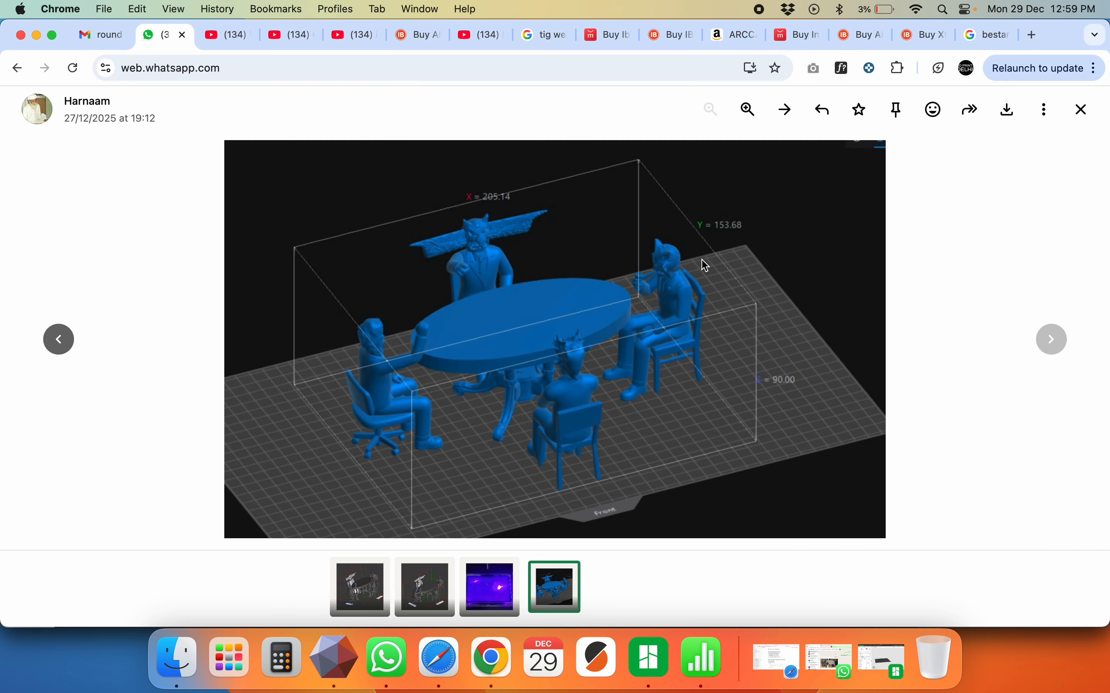
pyautogui.press('super+Tab')
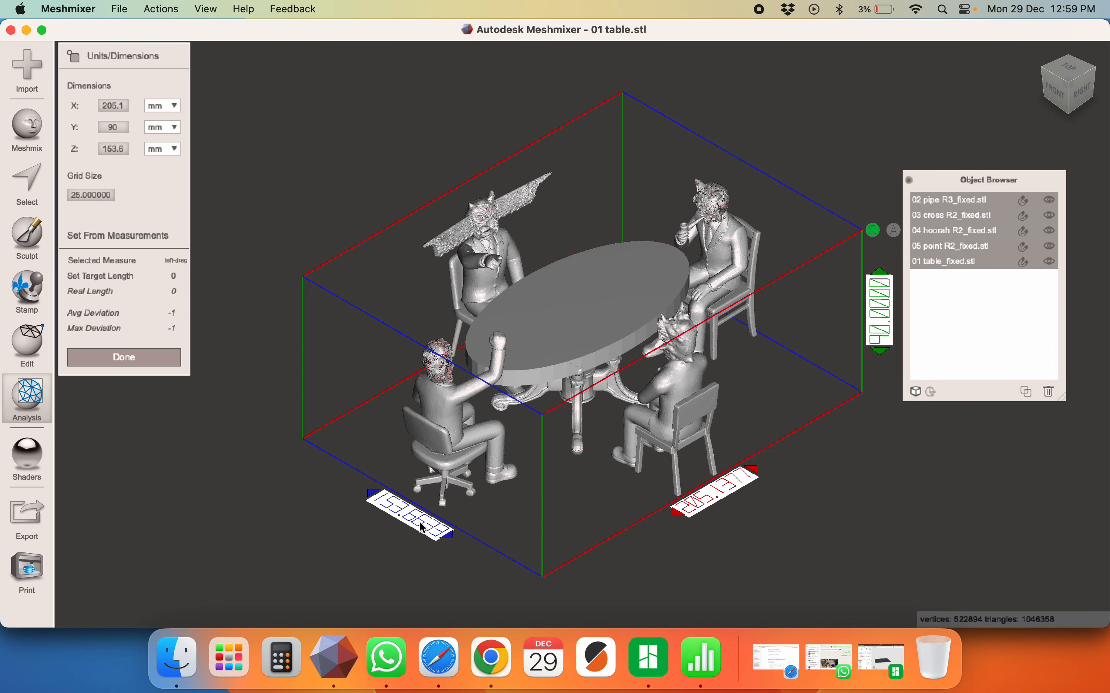
pyautogui.press('super+Tab')
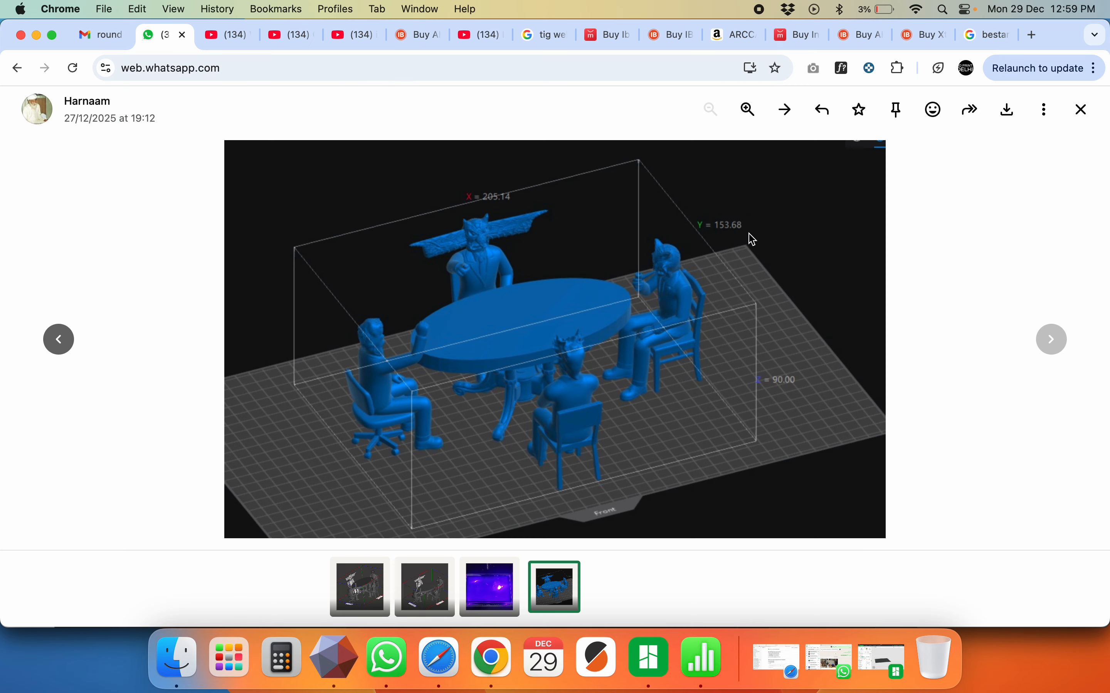
pyautogui.press('super+Tab')
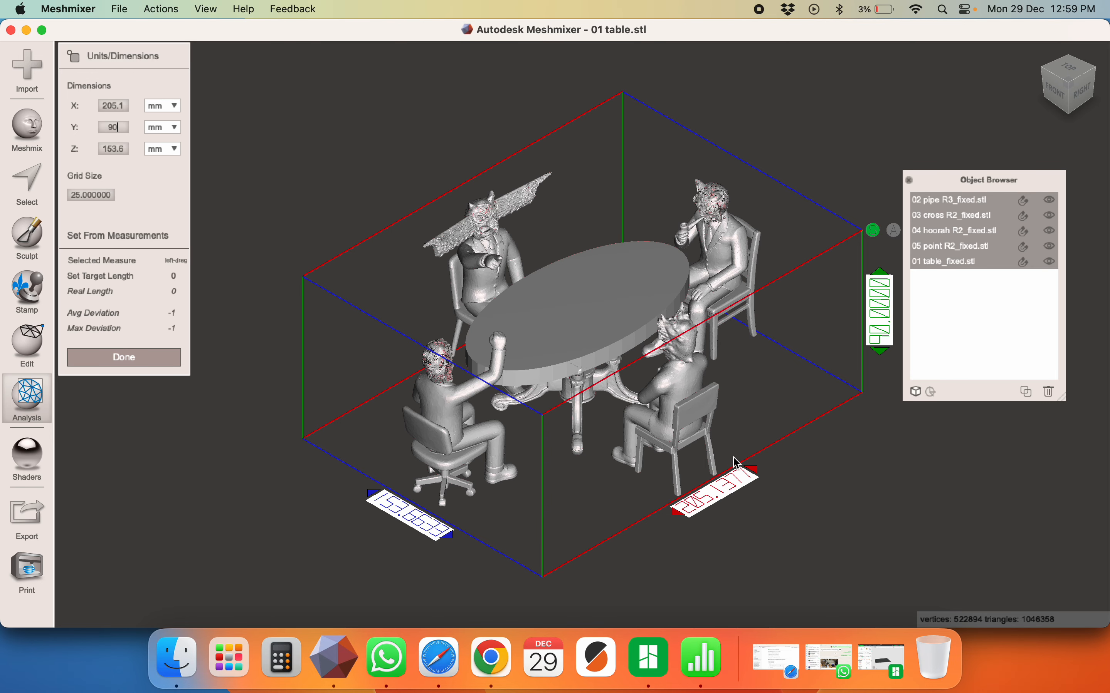
pyautogui.press('super+Tab')
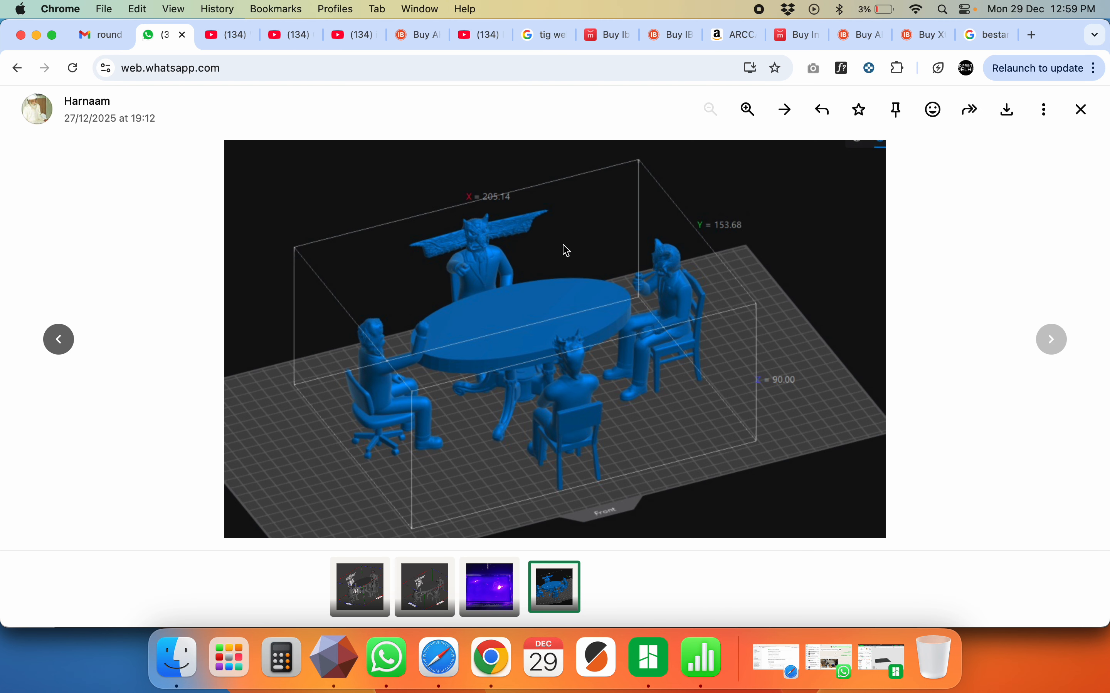
pyautogui.press('super+Tab')
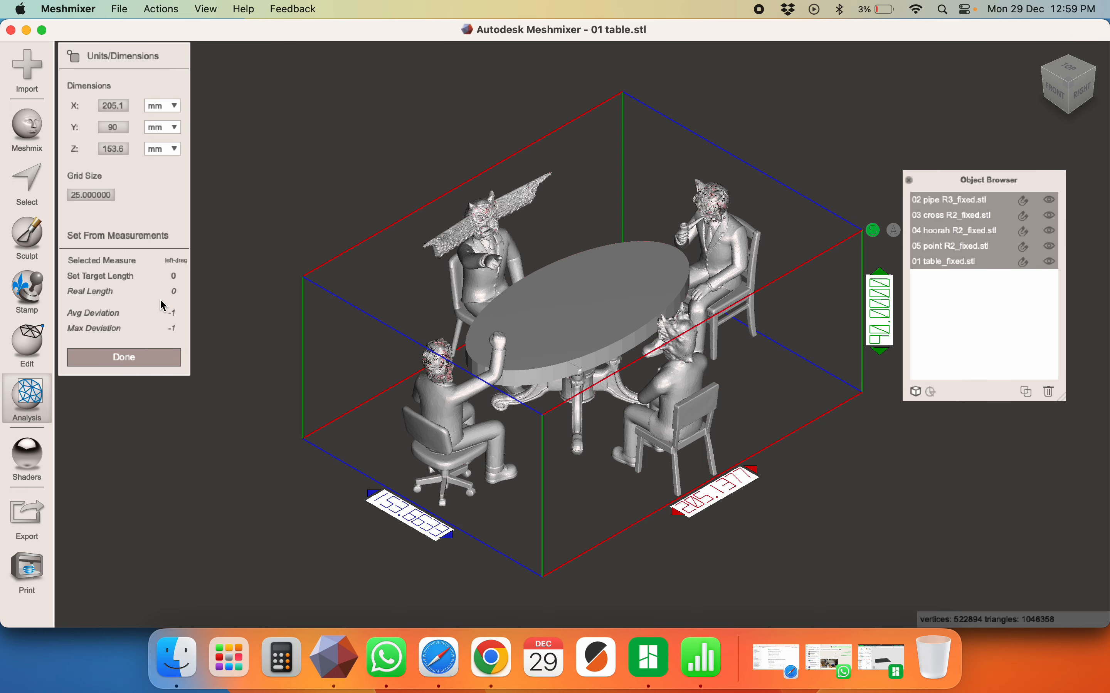
pyautogui.press('Escape')
pyautogui.press('Escape')
pyautogui.moveTo(558, 381); pyautogui.dragTo(520, 319, button='right')
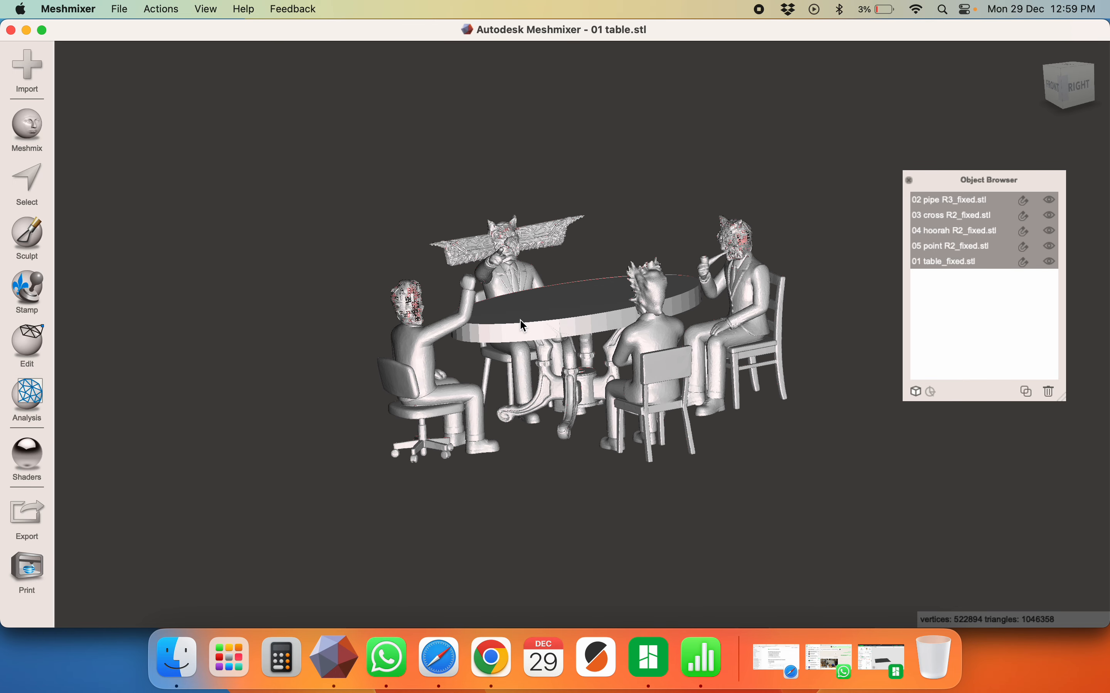
# Save the scaled scene as a new Meshmixer document named "table 90height", choosing the 2025-12 Orders folder as the starting location
pyautogui.click(11, 31)
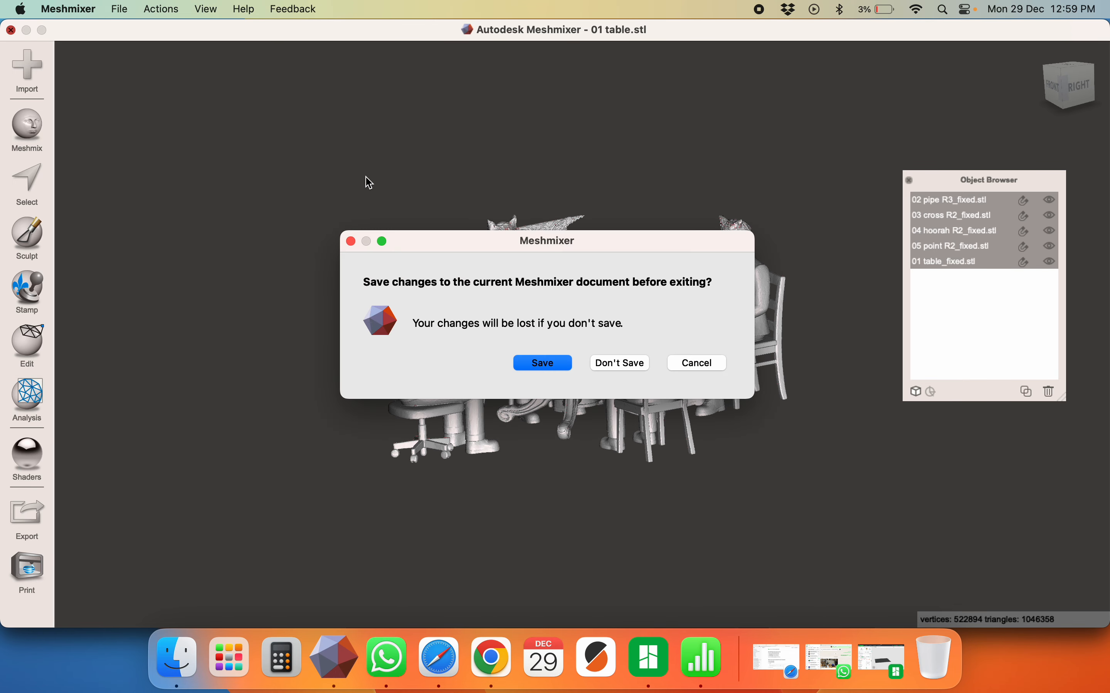
pyautogui.press('Escape')
pyautogui.click(121, 9)
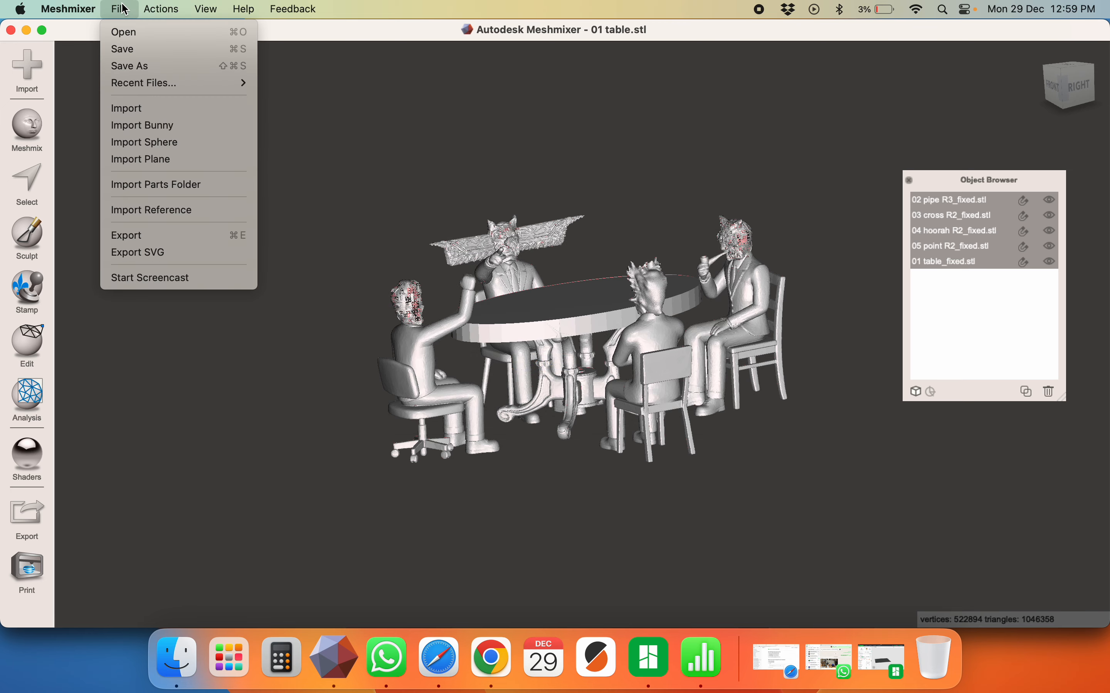
pyautogui.click(140, 66)
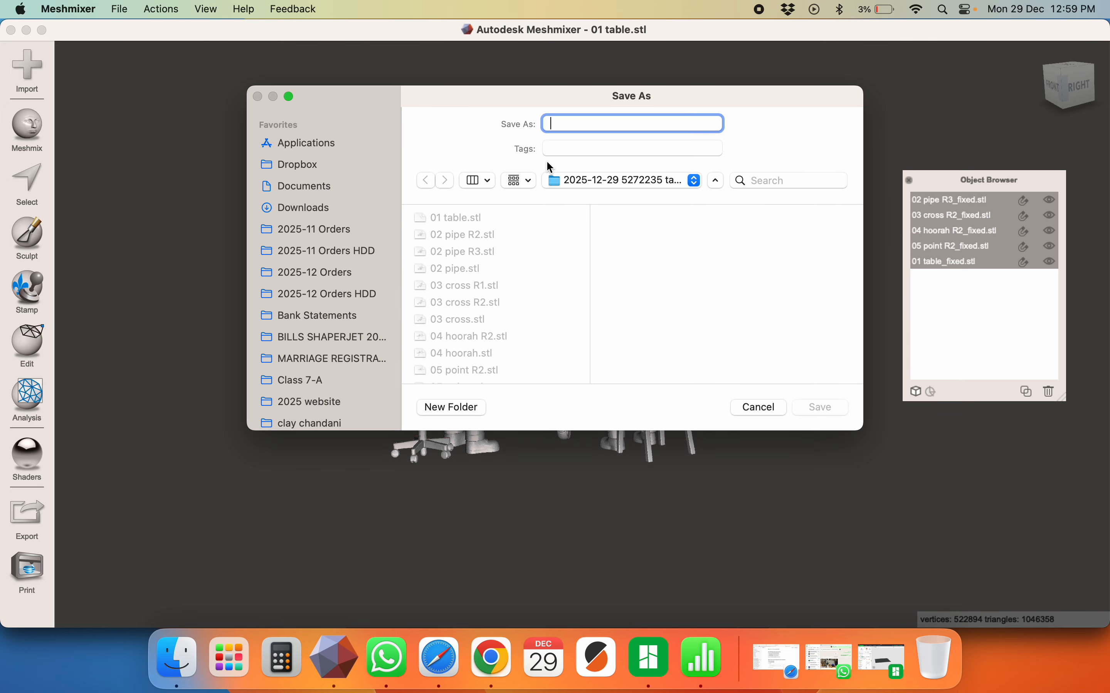
pyautogui.write('table')
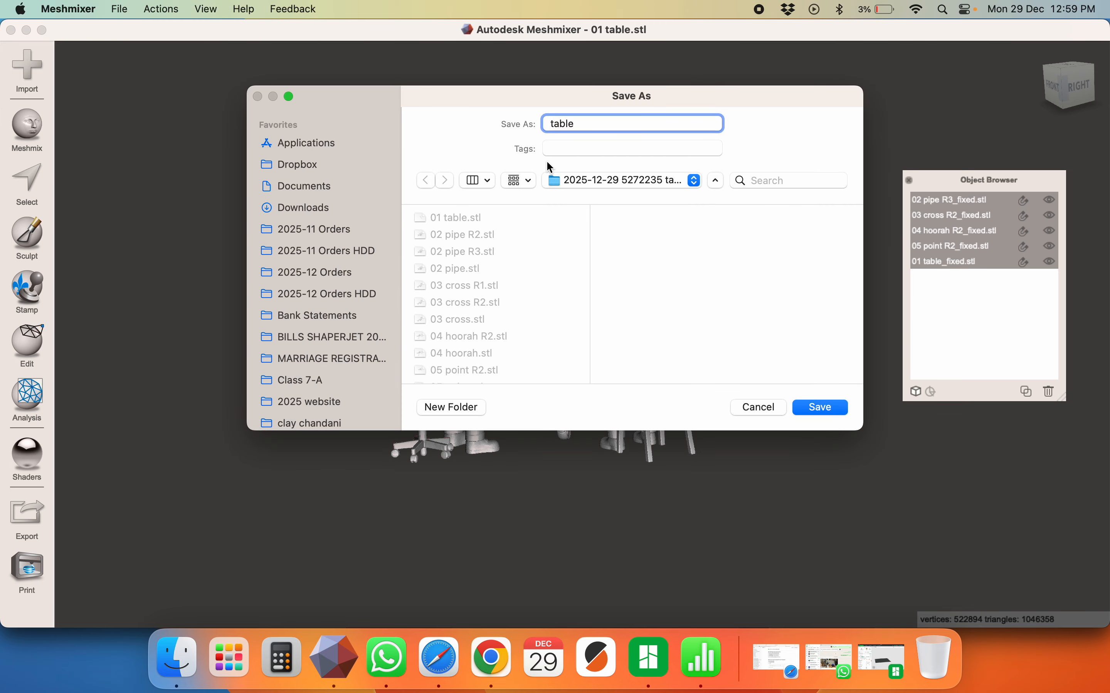
pyautogui.write(' 90height')
pyautogui.click(339, 273)
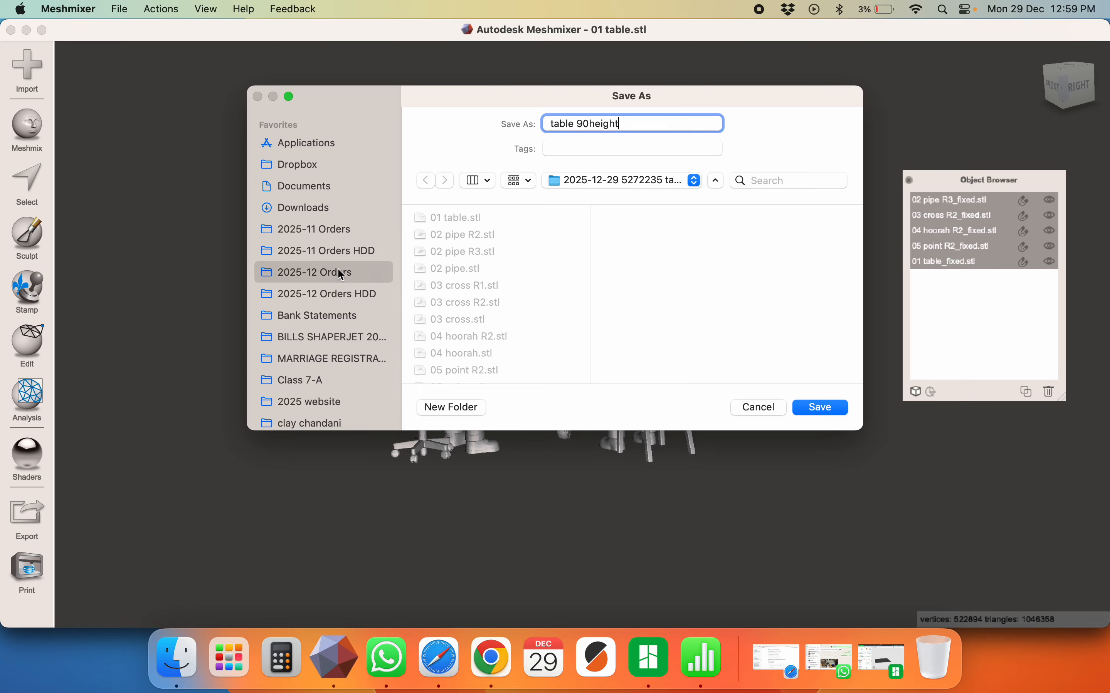